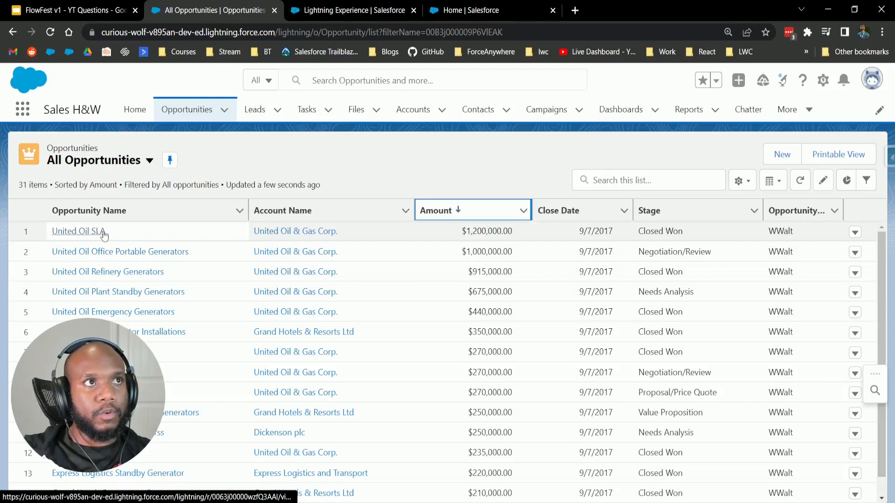
Examine the United Oil SLA opportunity's amount, detail fields and related lists, including Contact Roles.
click(463, 232)
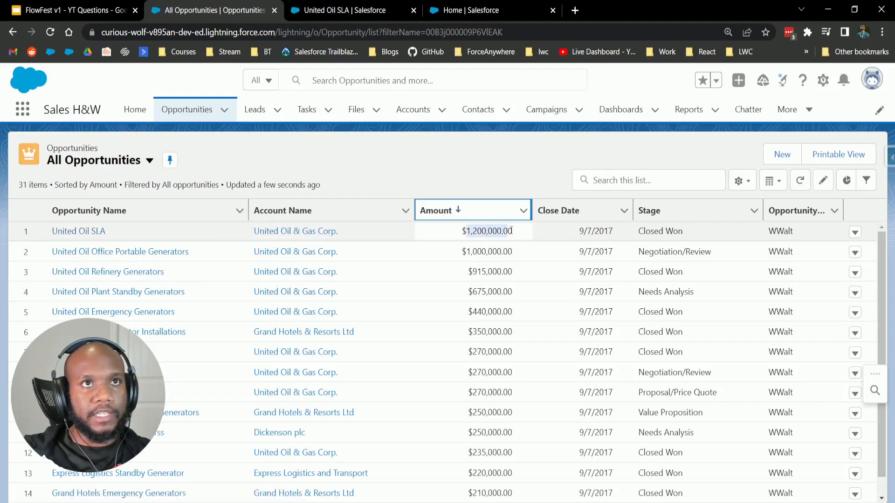
click(337, 9)
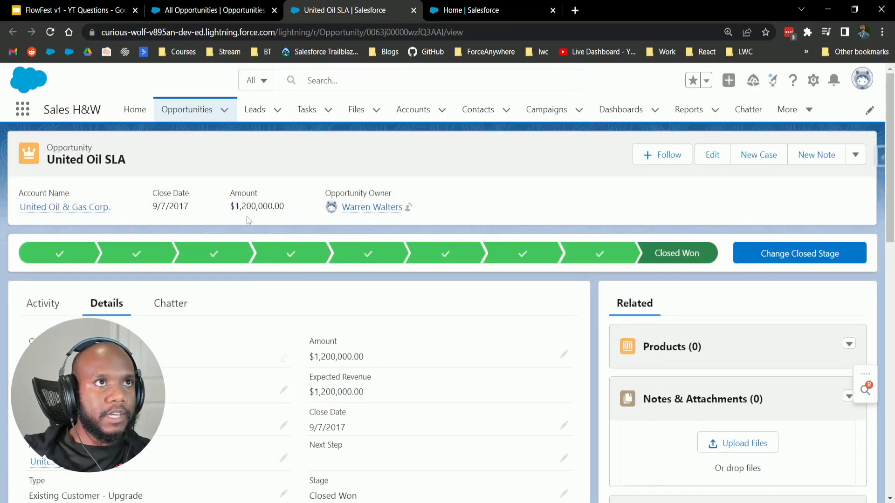
scroll(340, 248, down, 2)
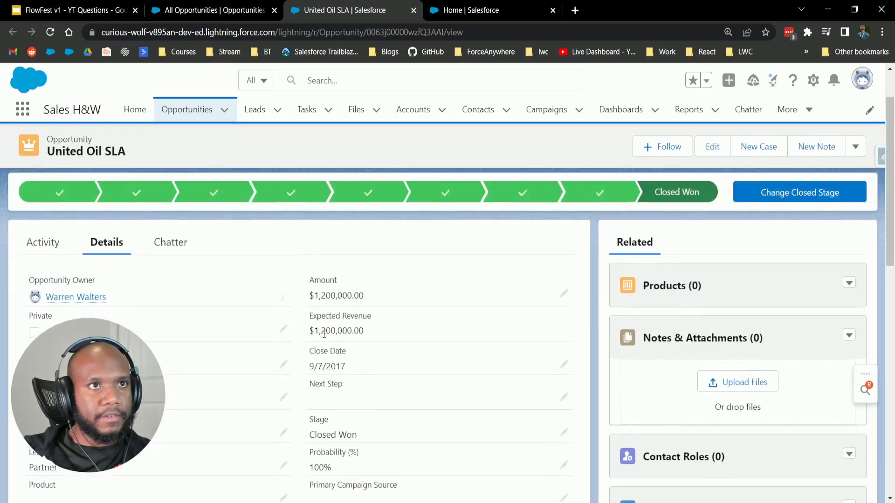
scroll(354, 317, up, 2)
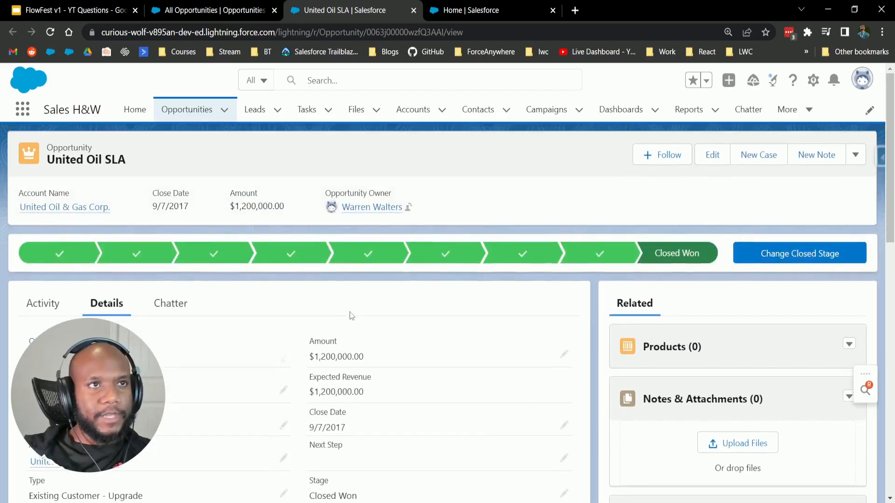
scroll(349, 315, down, 6)
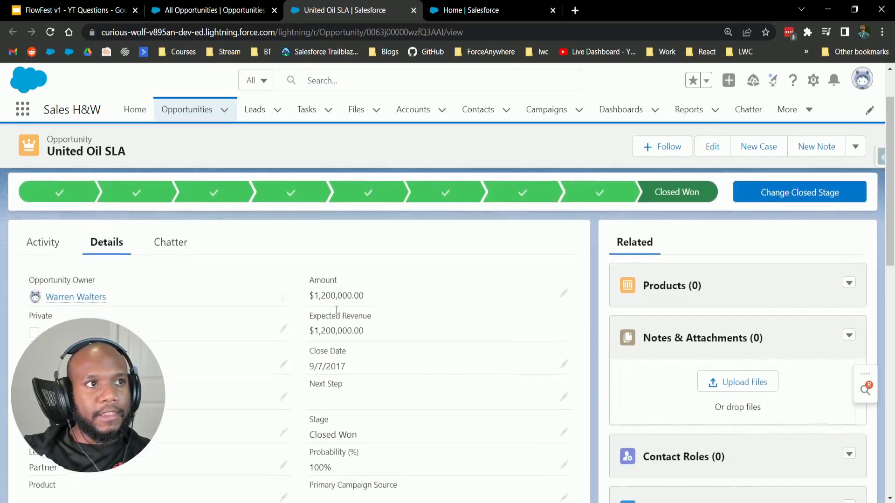
scroll(226, 259, up, 3)
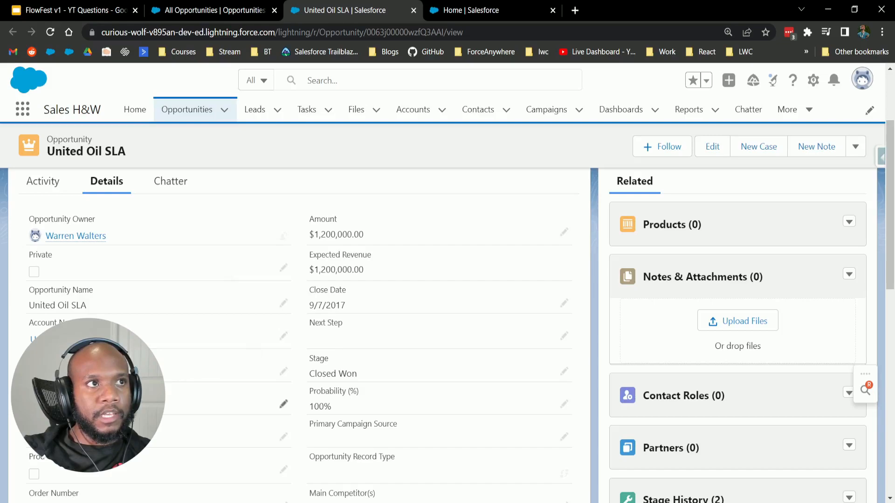
scroll(525, 366, up, 3)
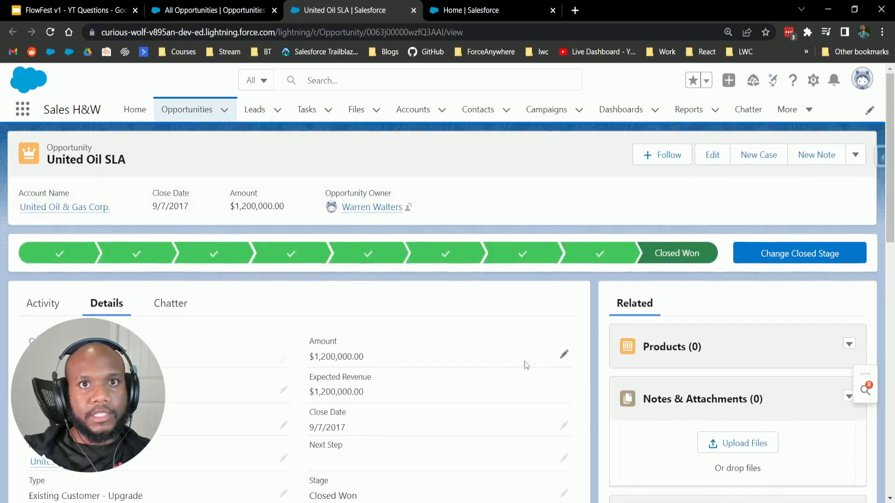
scroll(518, 361, down, 7)
scroll(512, 358, up, 3)
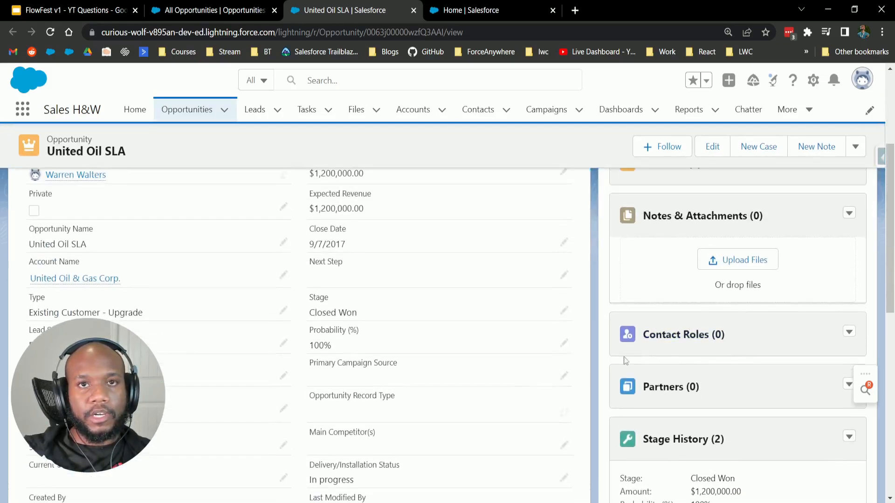
scroll(541, 368, down, 4)
scroll(540, 369, up, 5)
Open the opportunity's account record, and open the page layout named Opportunity Layout from the Opportunity object's setup.
click(813, 80)
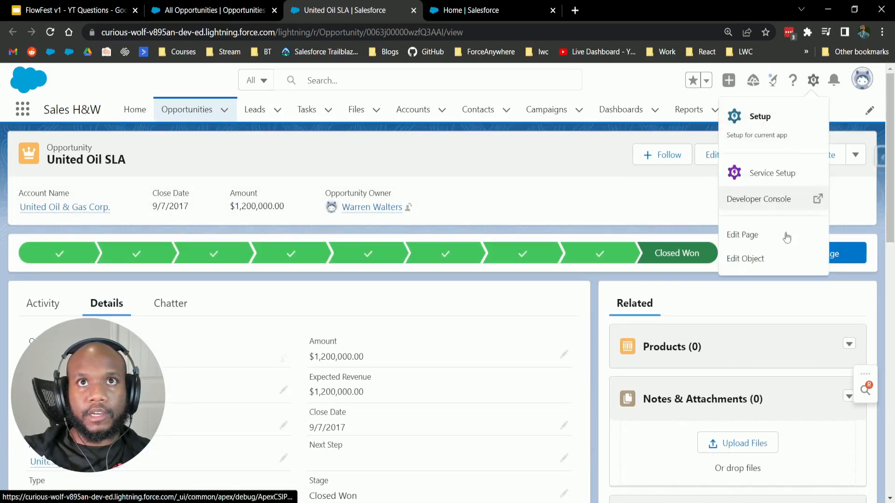
click(756, 259)
scroll(298, 349, down, 3)
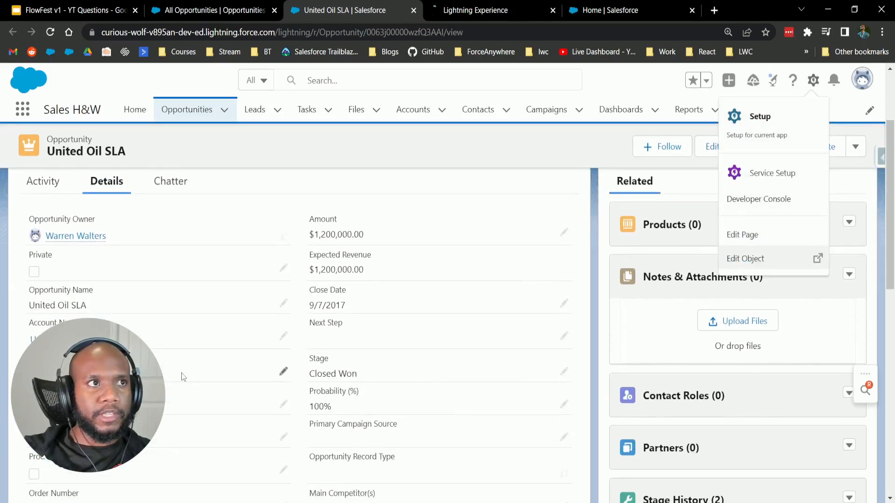
click(66, 340)
click(459, 8)
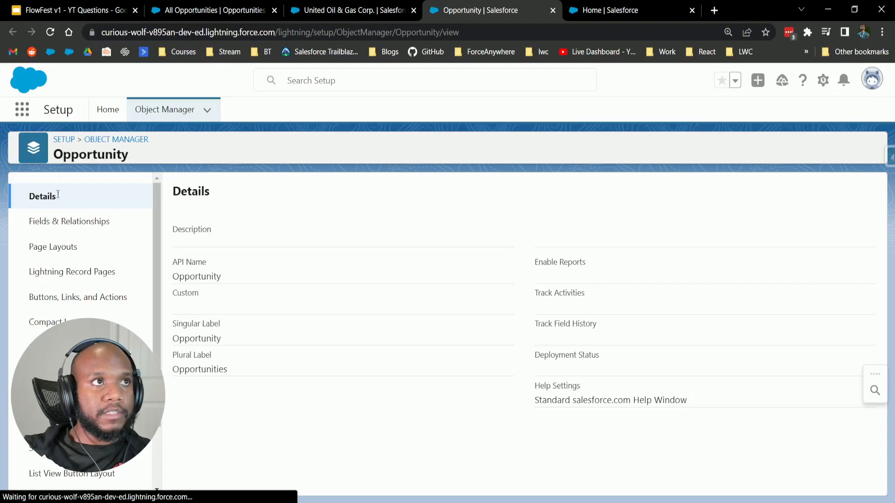
click(53, 249)
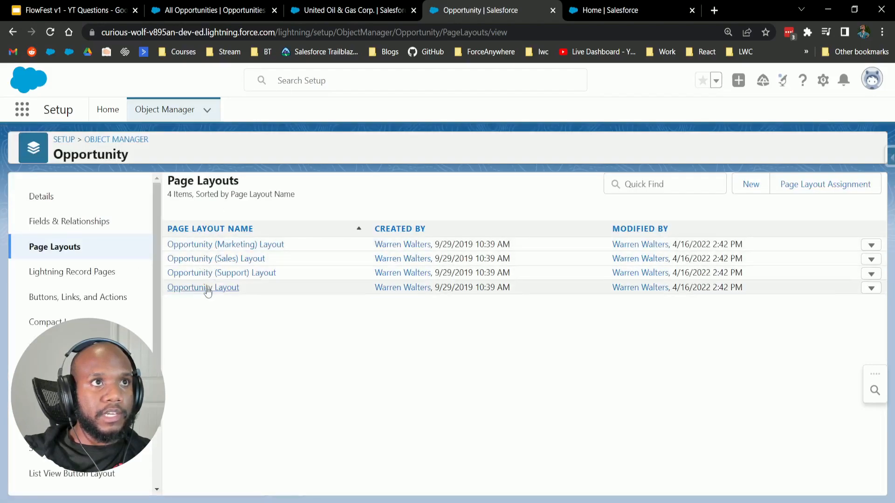
click(206, 289)
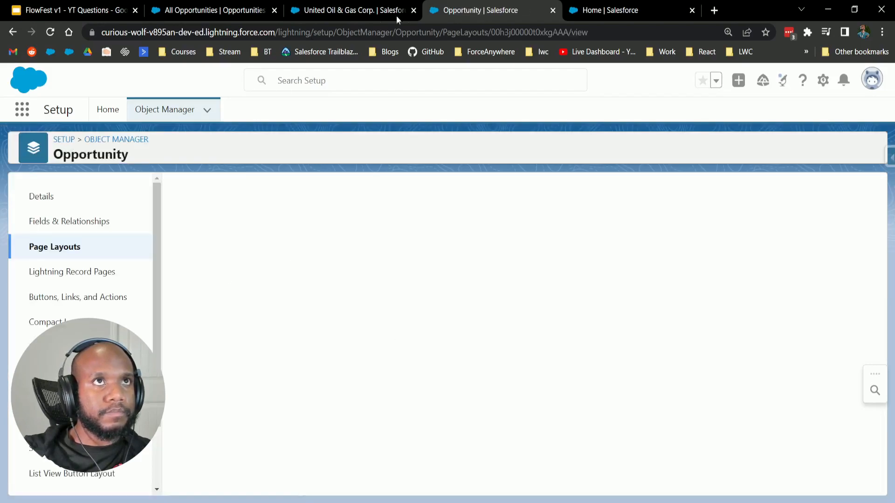
Review the United Oil & Gas Corp. account's details and its related contacts.
click(375, 12)
scroll(431, 260, down, 2)
scroll(431, 259, up, 2)
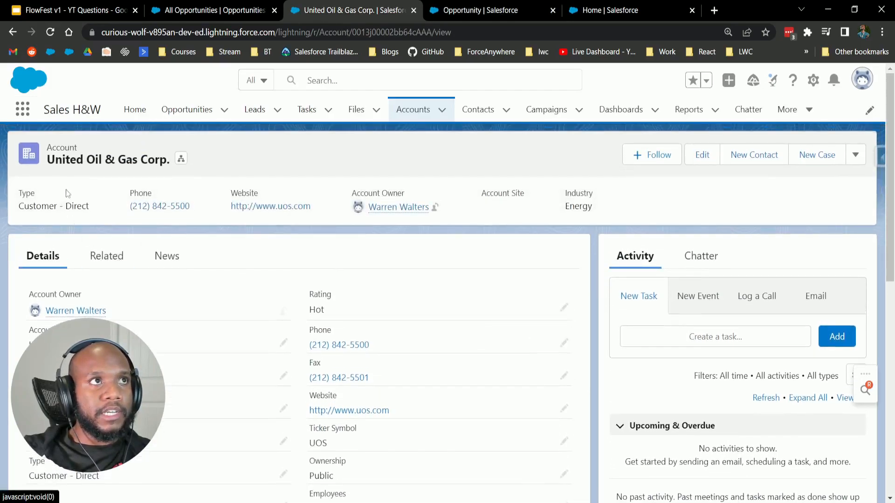
click(107, 256)
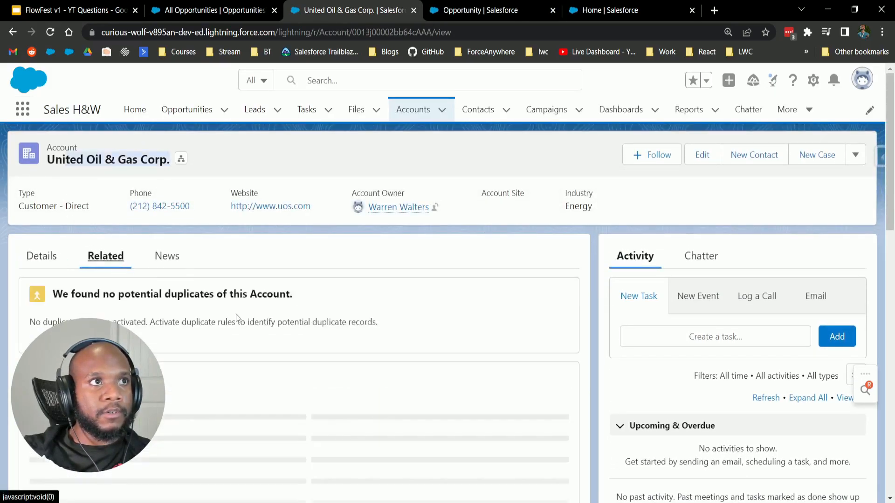
scroll(250, 296, down, 4)
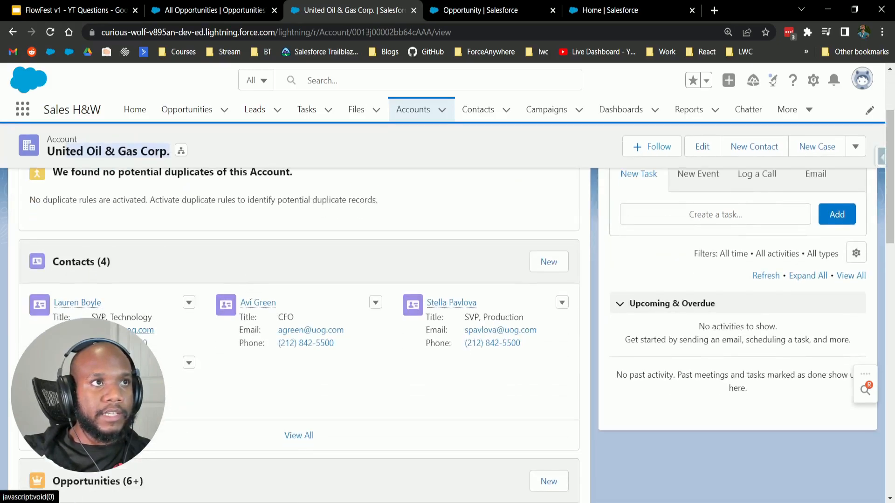
scroll(447, 297, up, 2)
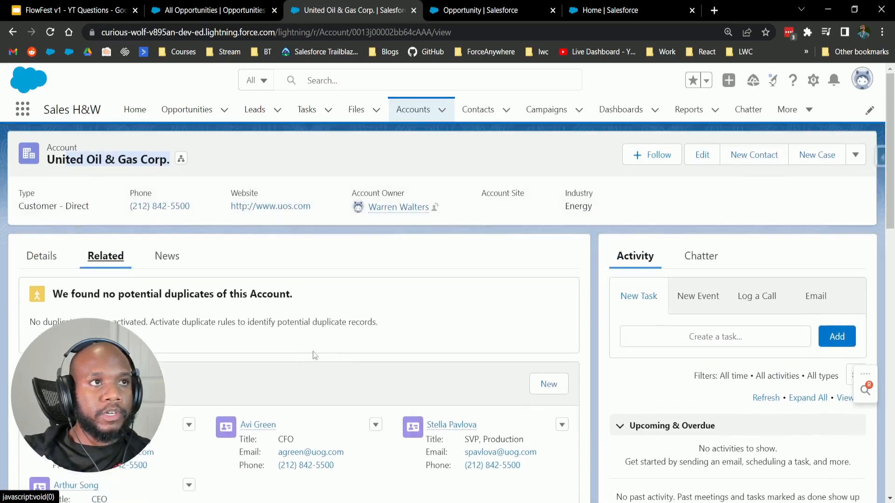
scroll(189, 398, up, 2)
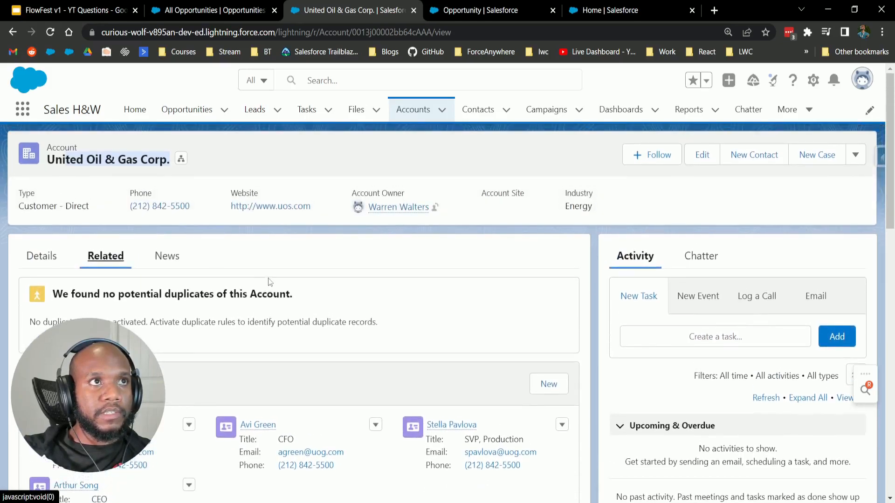
Return to the United Oil SLA opportunity and open the Add Contact Roles dialog from its Contact Roles related list.
key(alt+Left)
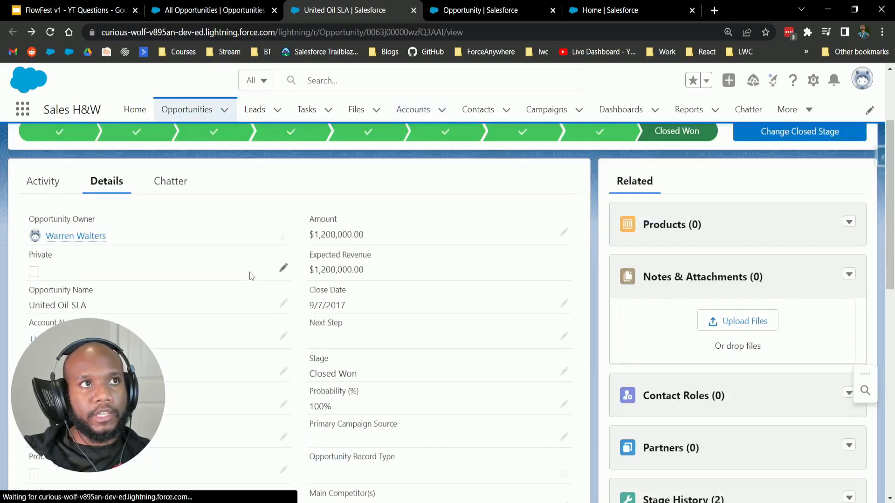
scroll(226, 334, up, 3)
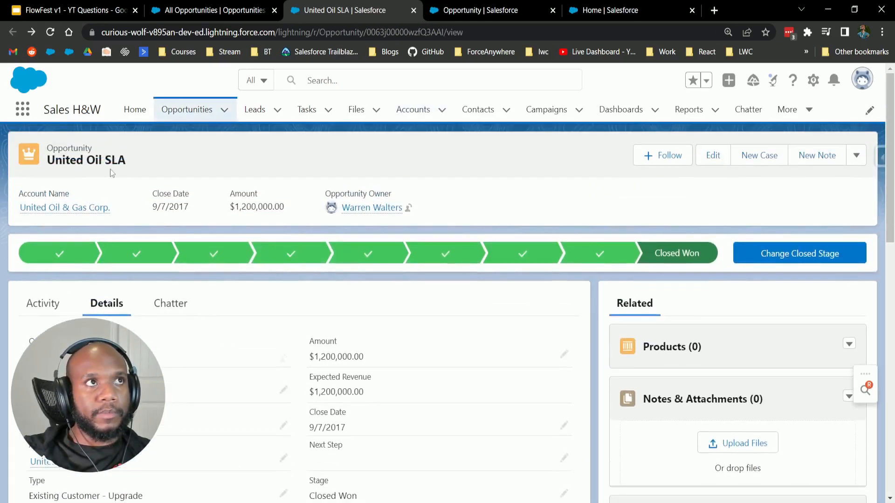
scroll(270, 223, down, 3)
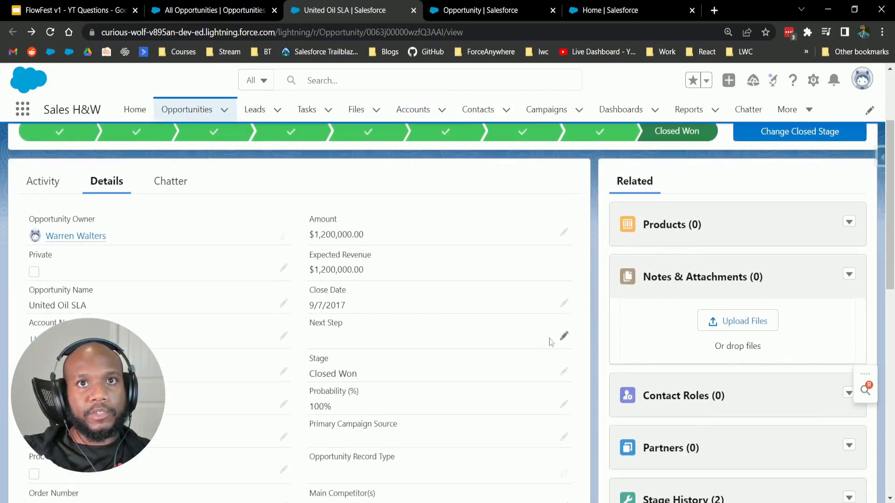
scroll(652, 349, down, 1)
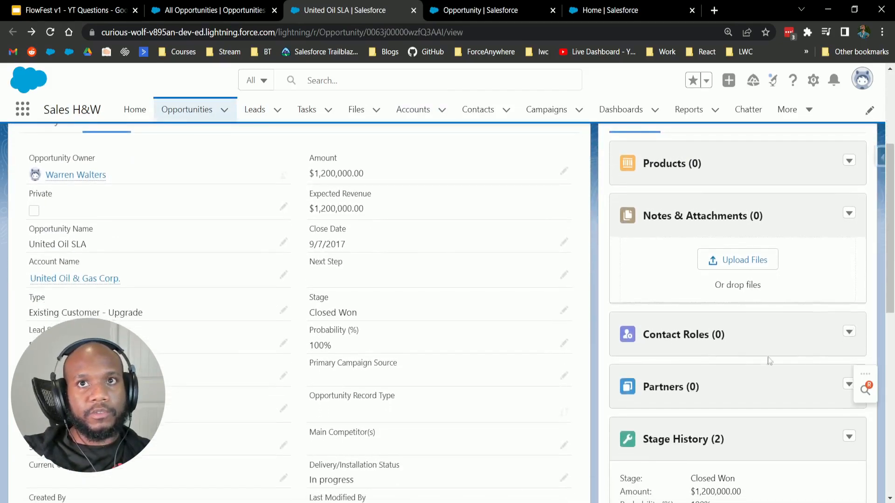
click(849, 331)
click(816, 356)
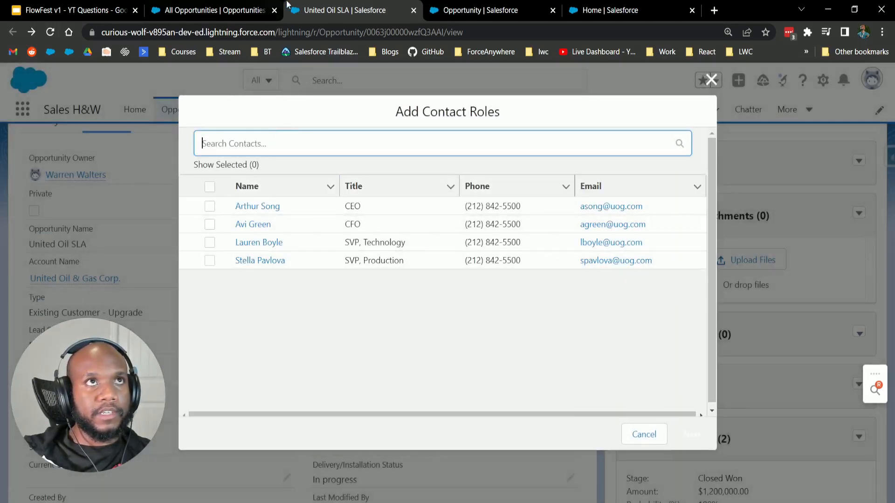
Check the available related lists in the Opportunity Layout editor for Contact Roles, searching for "role".
click(487, 10)
click(199, 266)
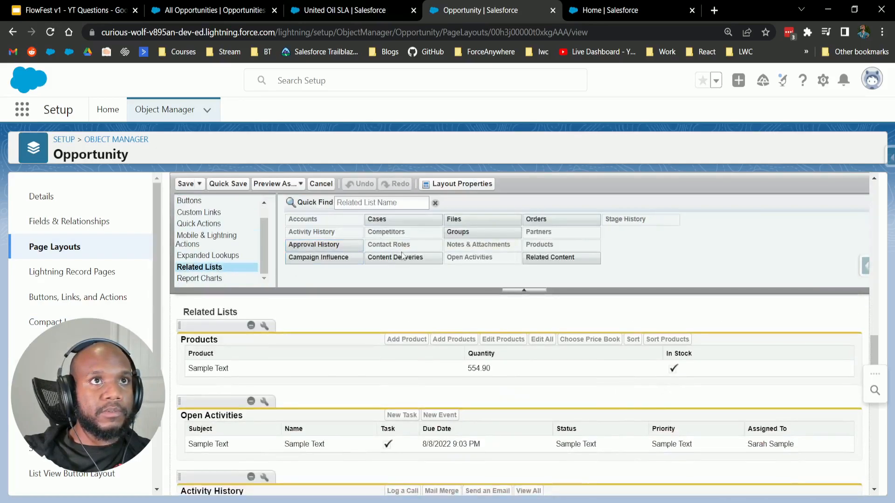
scroll(420, 254, down, 4)
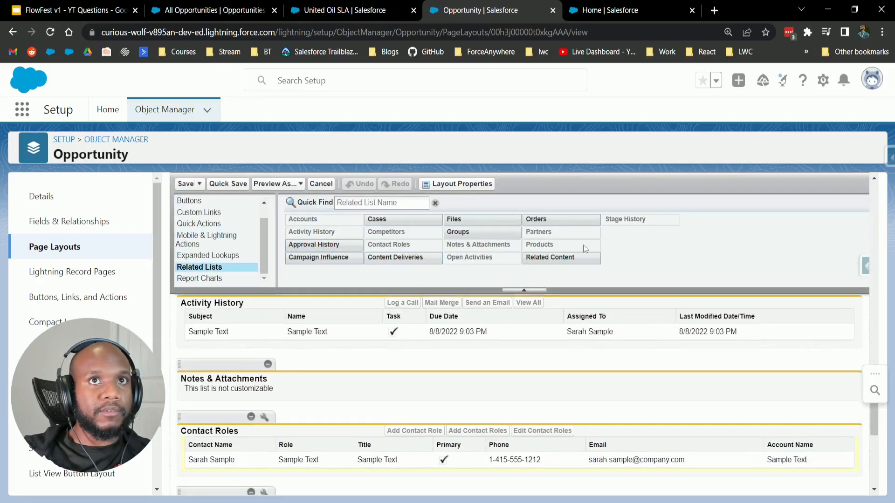
click(382, 202)
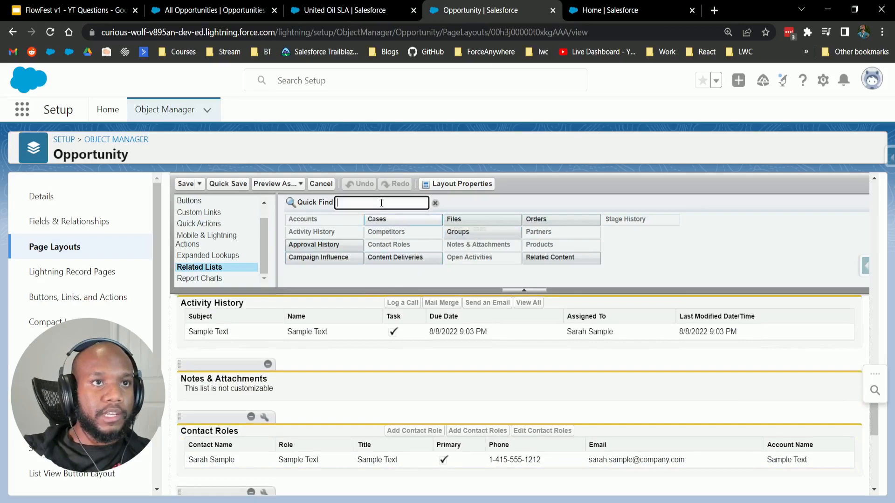
text(role)
key(BackSpace)
key(BackSpace)
key(BackSpace)
key(BackSpace)
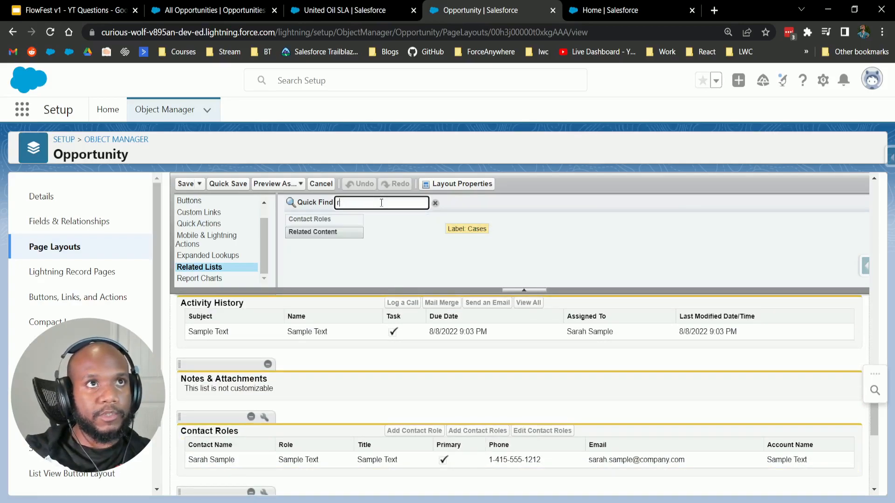
Dismiss the Add Contact Roles dialog on the United Oil SLA opportunity and close the Opportunity object's setup page.
click(327, 10)
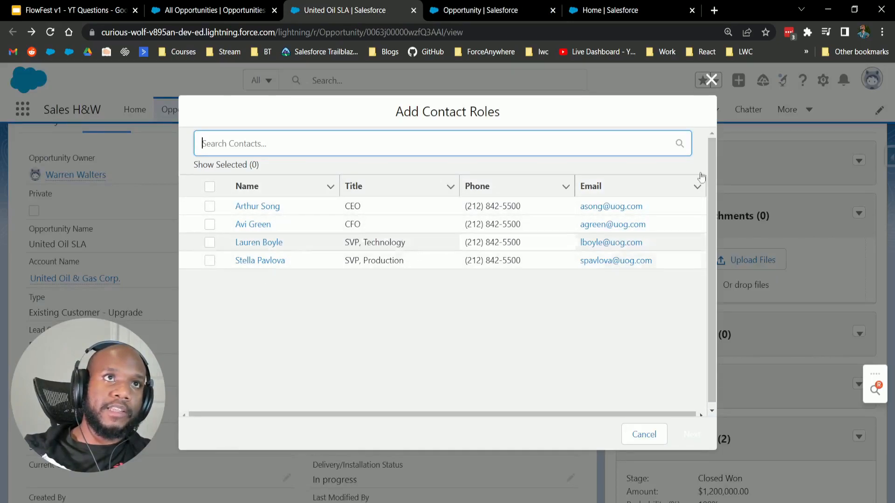
click(711, 79)
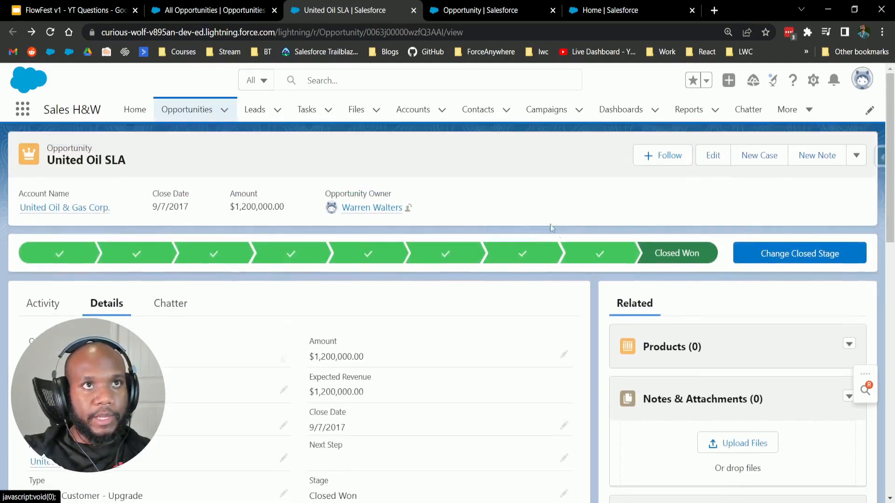
scroll(705, 404, down, 3)
scroll(613, 392, up, 3)
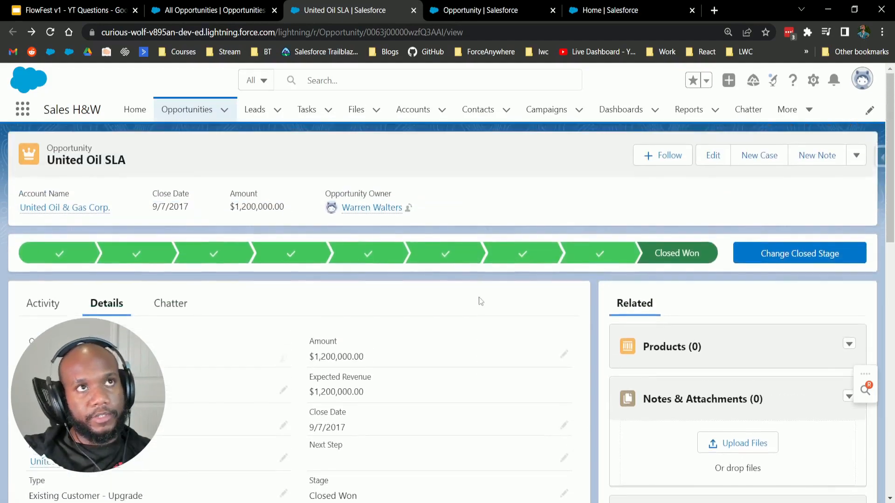
middle_click(488, 10)
Search Setup for "flow" and open the Flows page.
click(66, 147)
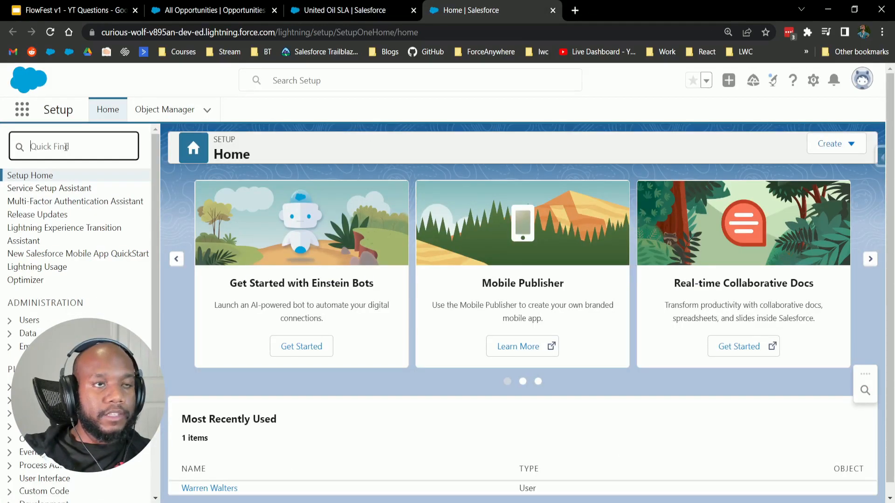
text(flow)
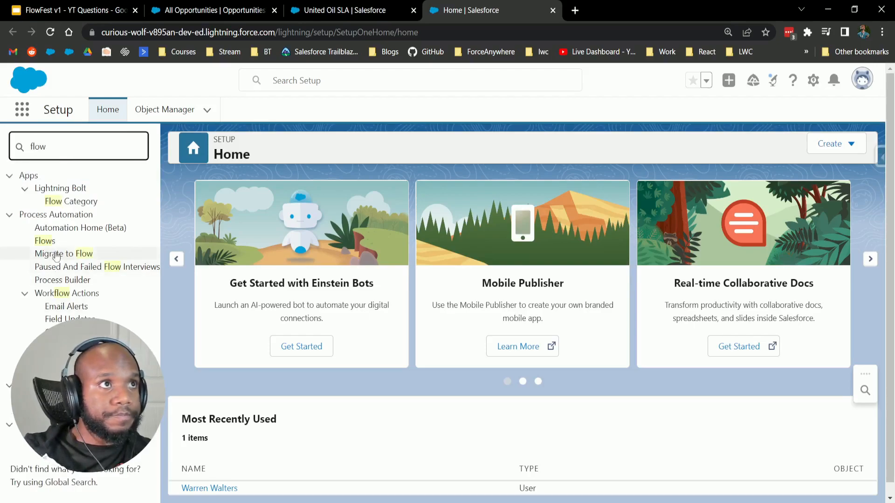
click(130, 251)
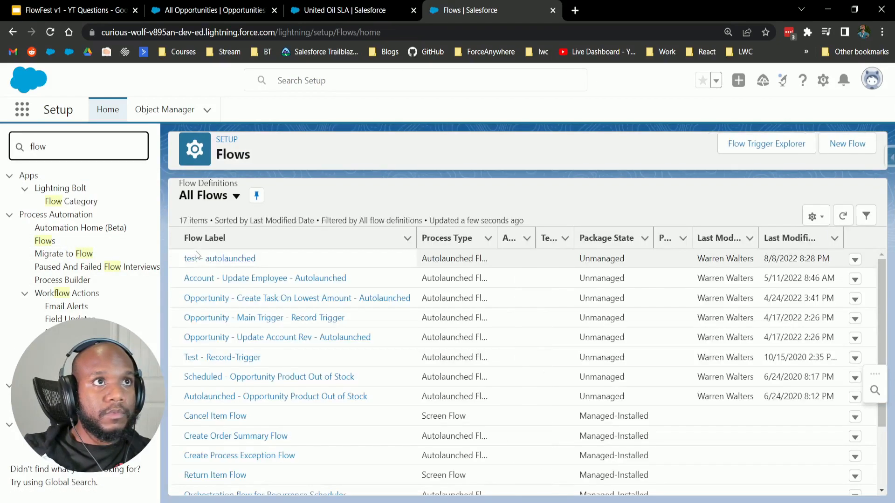
Create a new Autolaunched Flow (No Trigger).
click(846, 150)
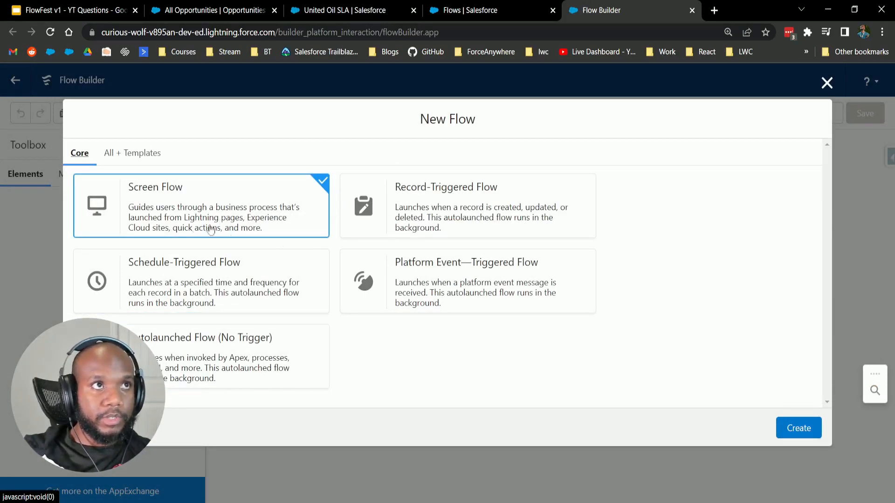
click(238, 357)
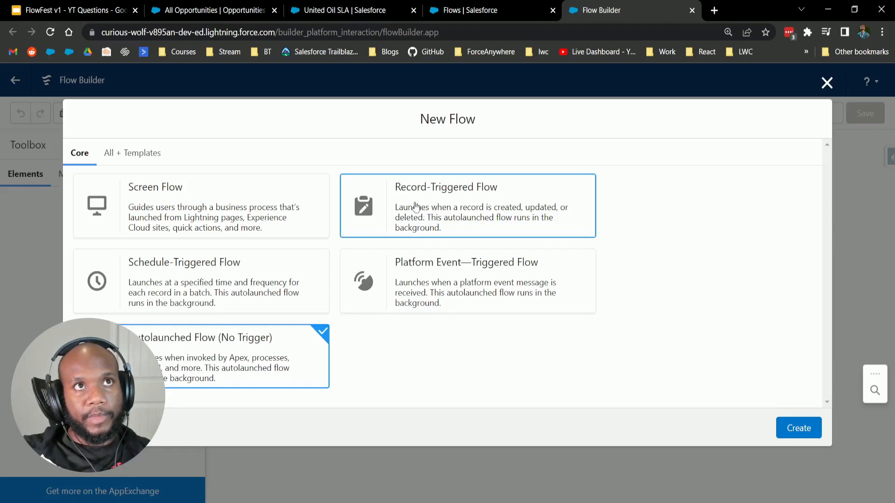
click(798, 427)
Add a Get Records element labelled "Get Opportunity - Highest Amount" that retrieves records of the Opportunity object.
click(550, 239)
scroll(541, 347, down, 2)
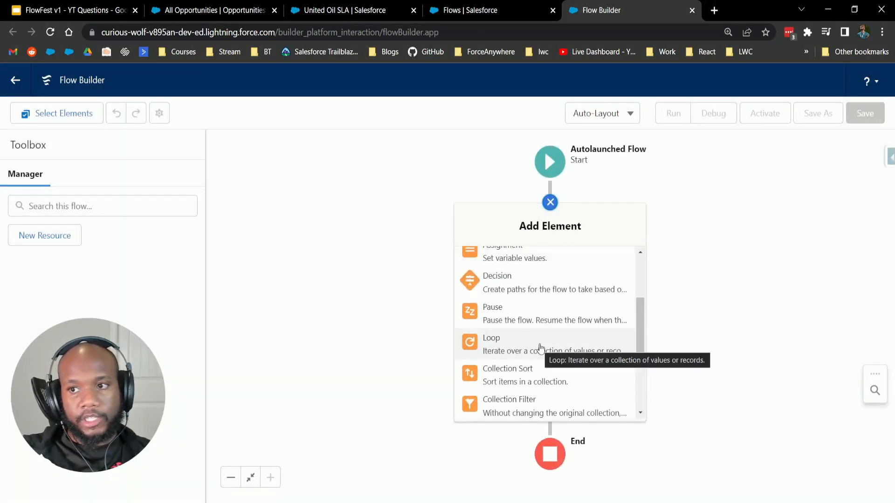
scroll(541, 352, up, 3)
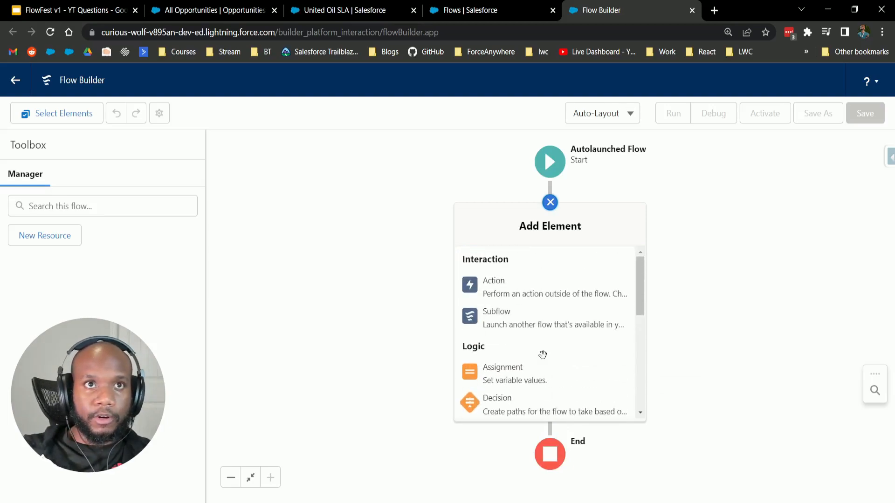
scroll(543, 355, down, 5)
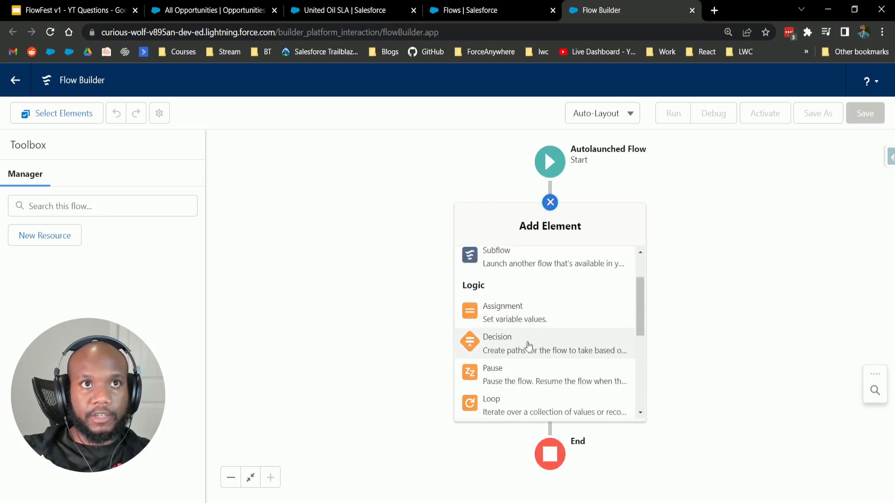
click(513, 367)
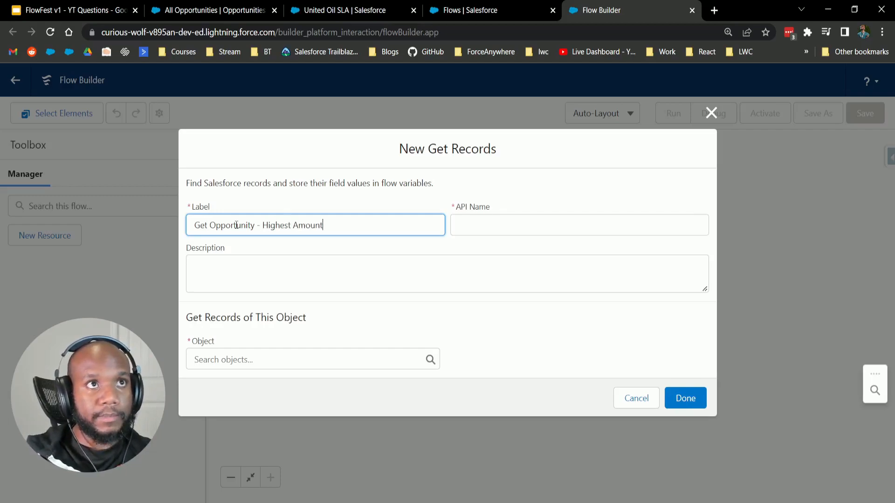
click(254, 271)
click(298, 359)
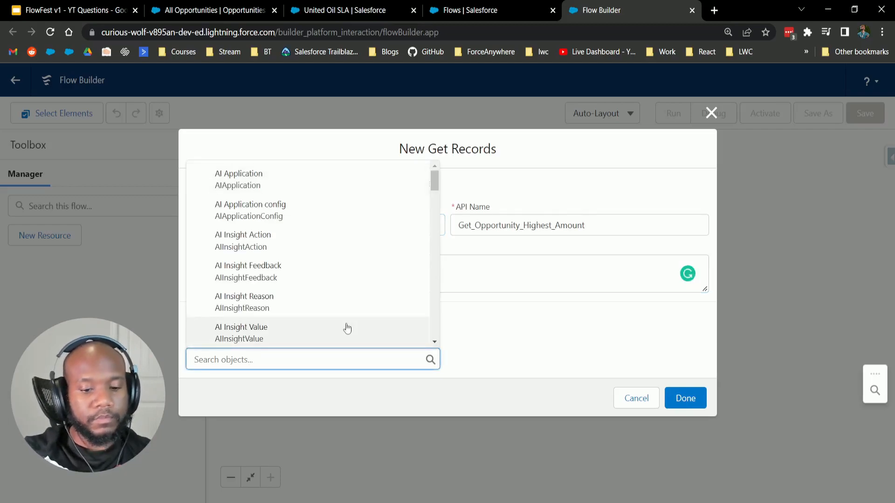
text(oppor)
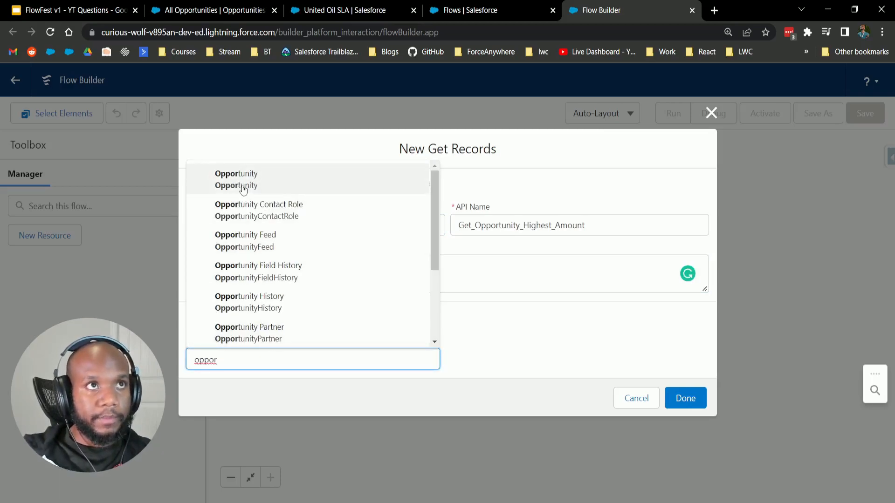
click(242, 188)
Set the Opportunity filter's condition requirements to None—Get All Opportunity Records.
scroll(371, 258, down, 3)
scroll(351, 256, down, 1)
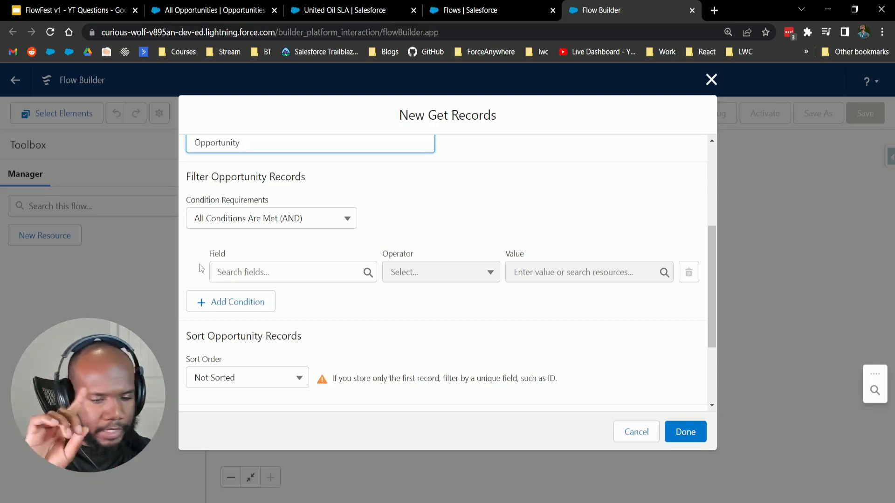
click(281, 227)
click(243, 242)
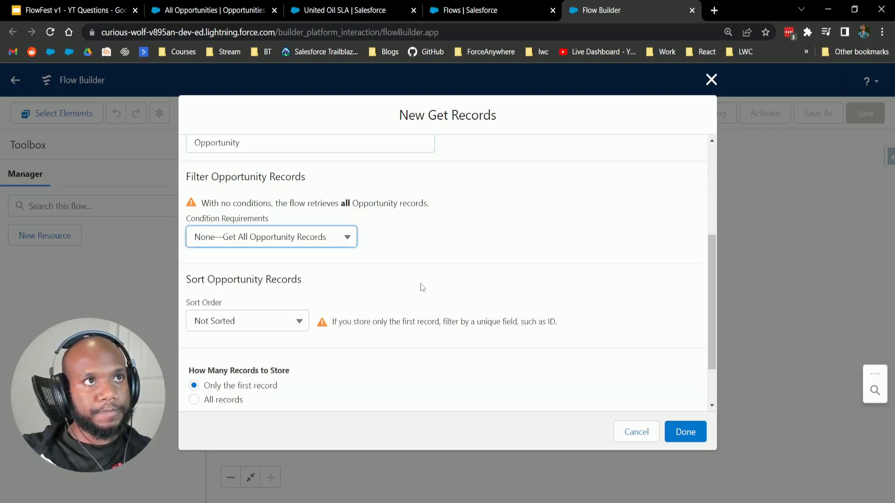
click(390, 247)
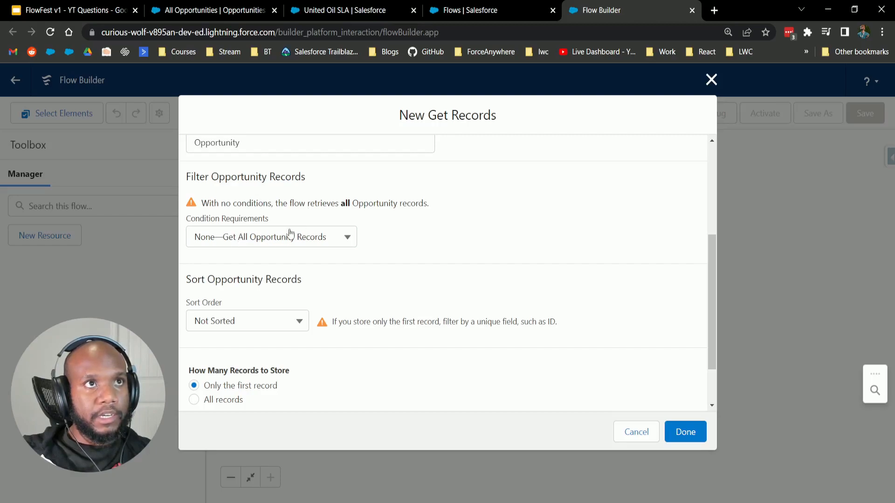
Sort the Opportunity records by Amount in descending order.
click(241, 322)
click(241, 372)
click(351, 321)
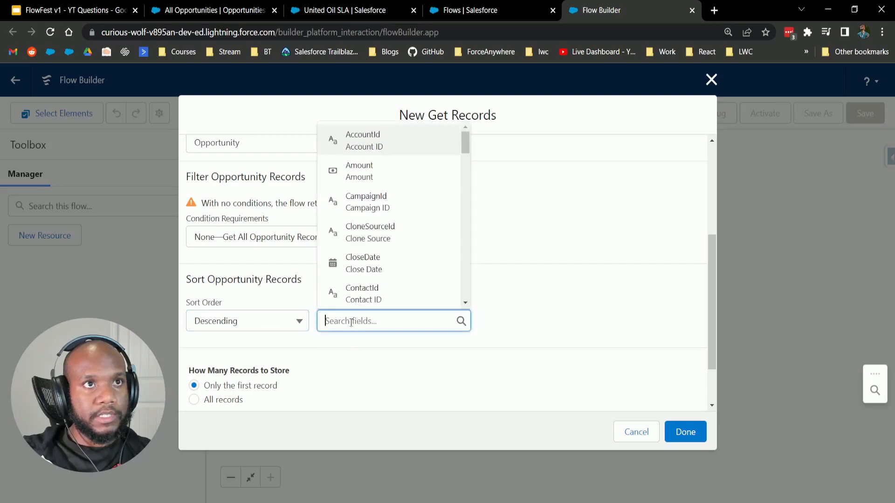
text(amouynt)
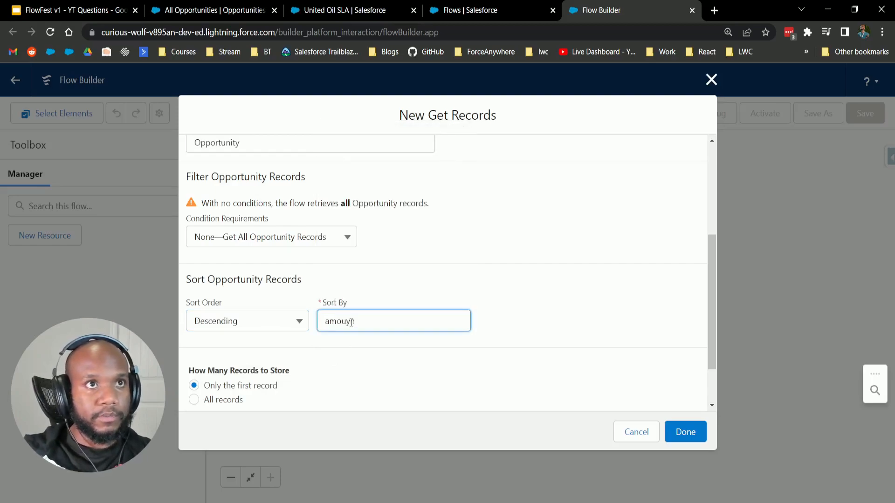
key(BackSpace)
key(BackSpace)
key(BackSpace)
text(nt)
click(336, 358)
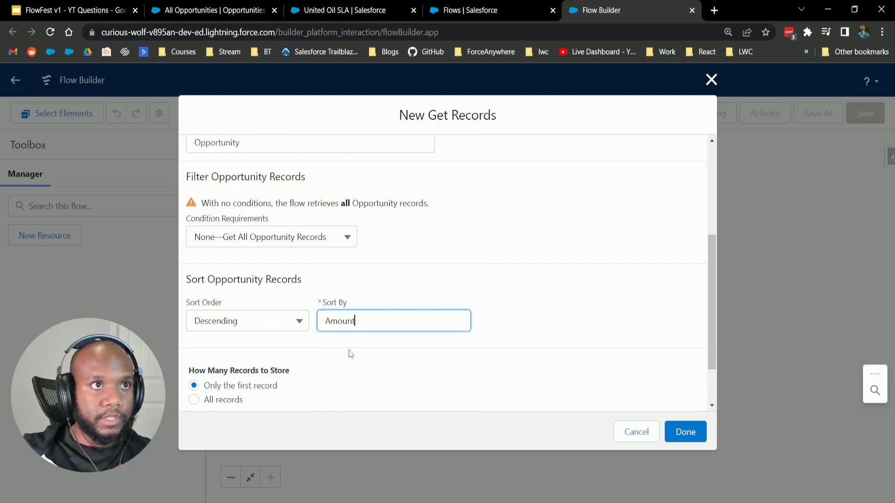
Keep storing only the first record with all fields stored automatically, and finish the Opportunity Get Records element.
scroll(298, 349, down, 2)
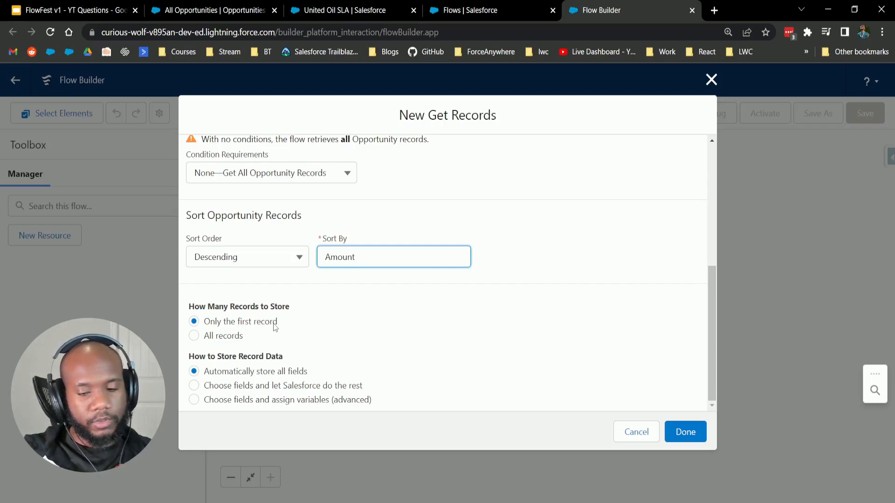
scroll(261, 332, up, 3)
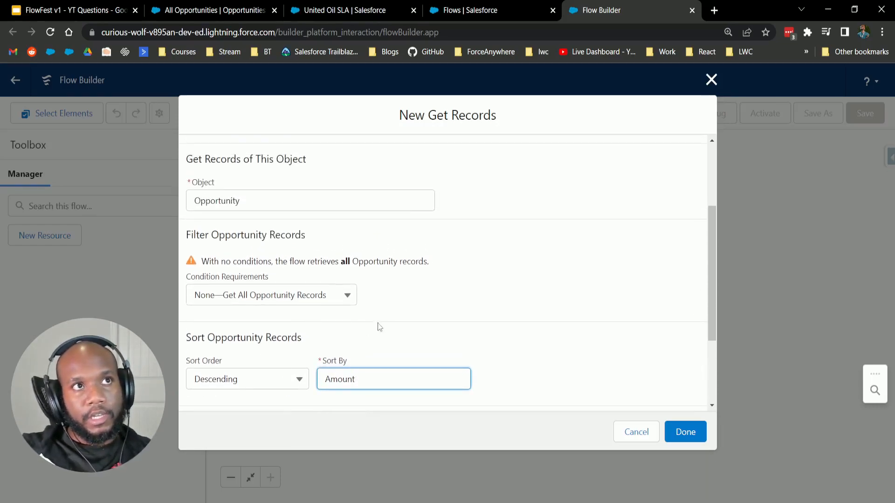
scroll(343, 314, down, 3)
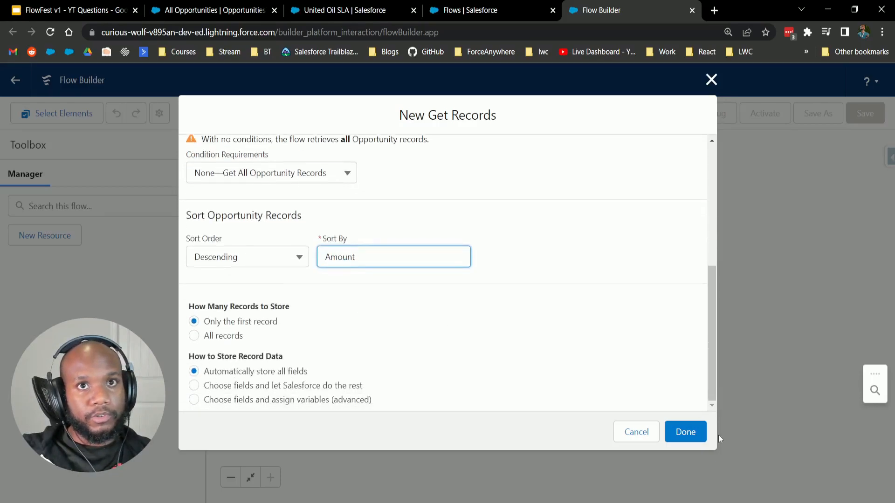
click(685, 432)
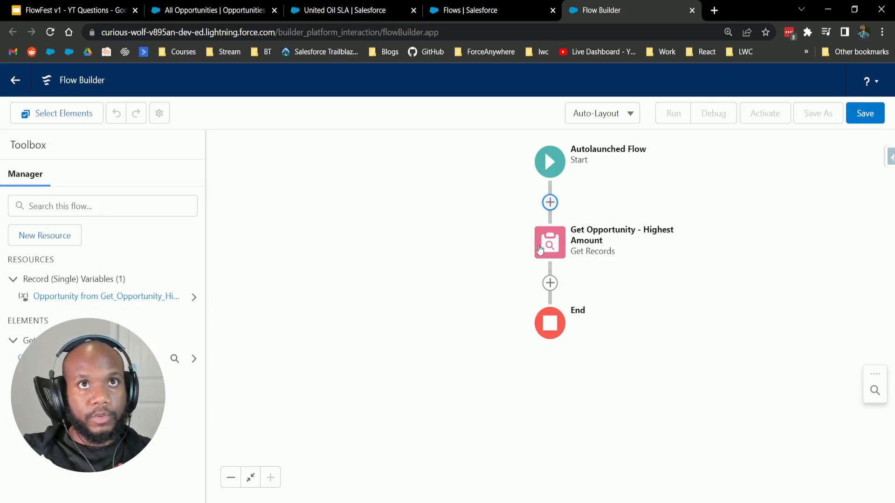
Add another Get Records element after Get Opportunity - Highest Amount.
click(550, 285)
scroll(575, 396, down, 3)
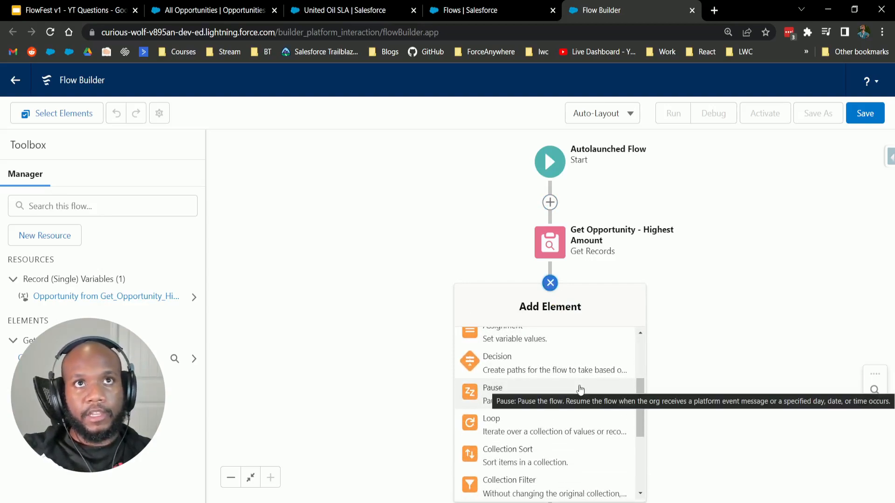
scroll(577, 387, down, 4)
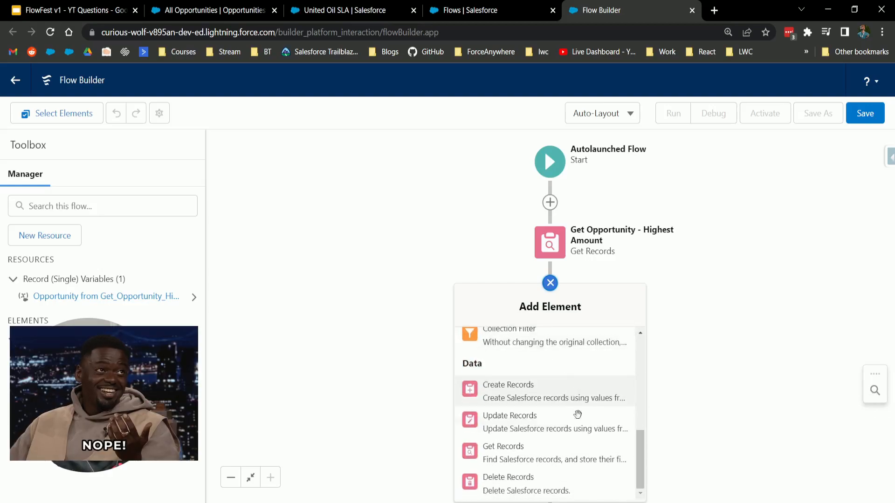
click(540, 451)
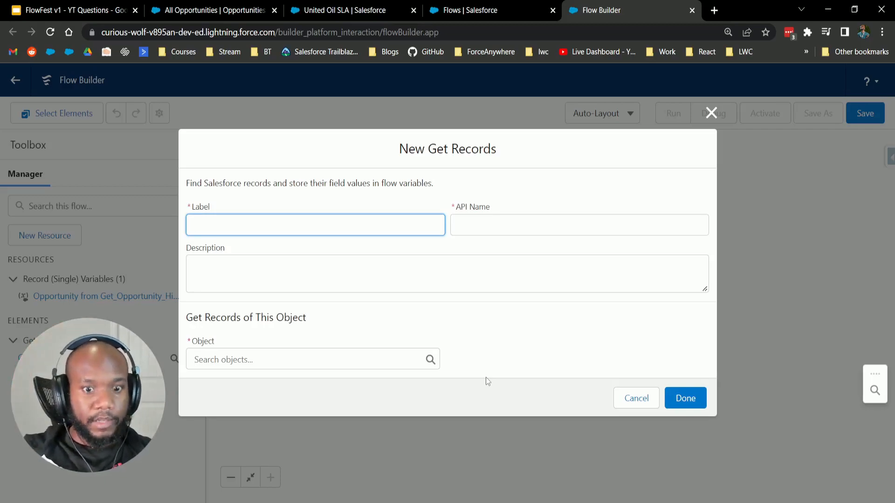
Label the new Get Records element "Get Contact - Opp AcctId" and let its API name fill in from the label.
text(Get Contact -)
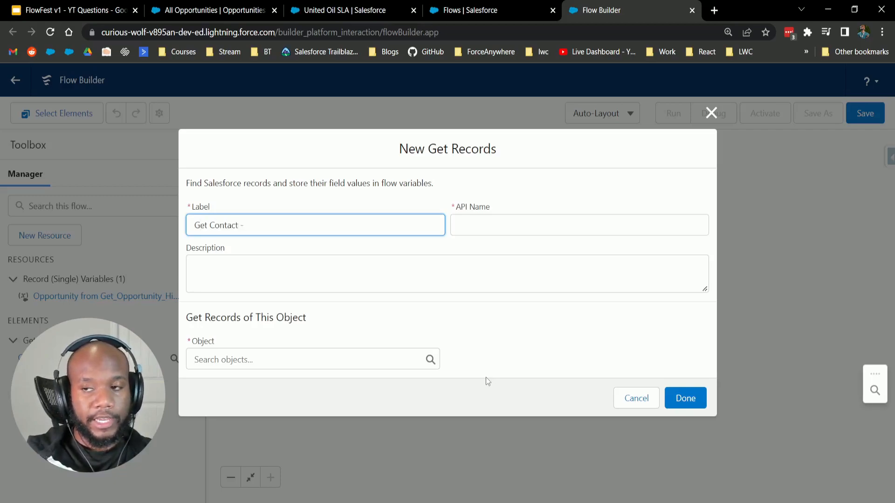
text( O)
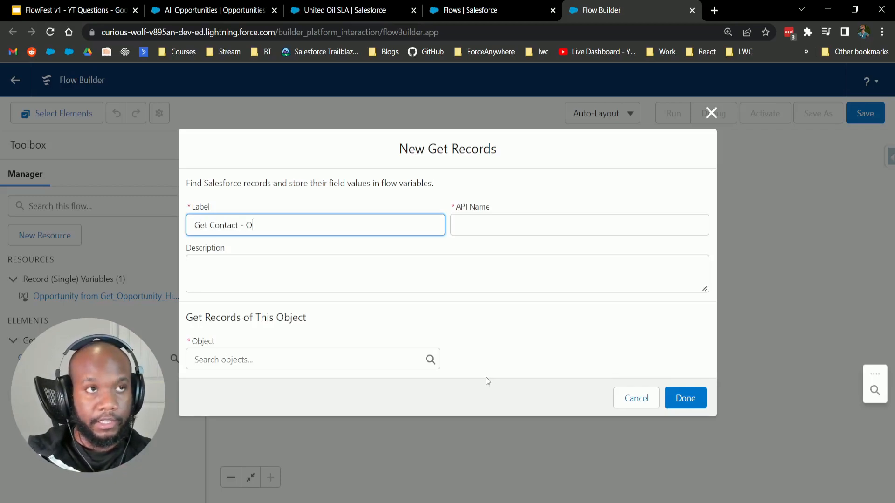
text(pp AcctId)
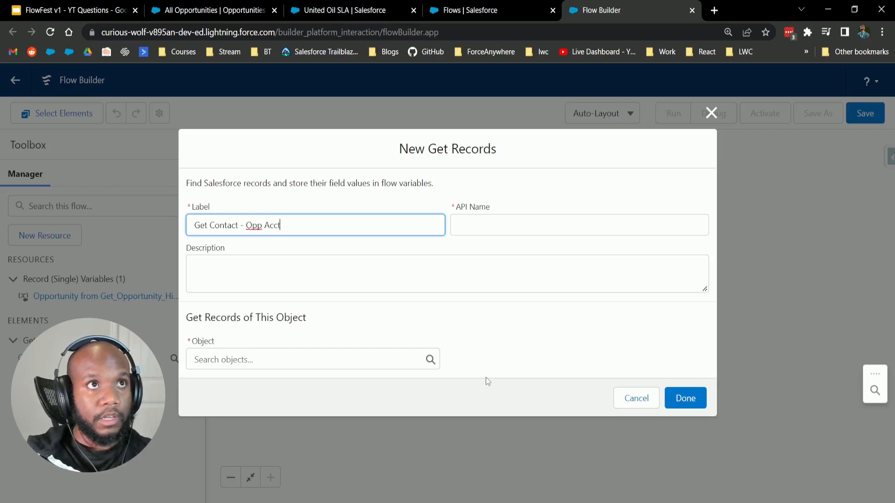
drag(201, 228, 239, 229)
click(232, 228)
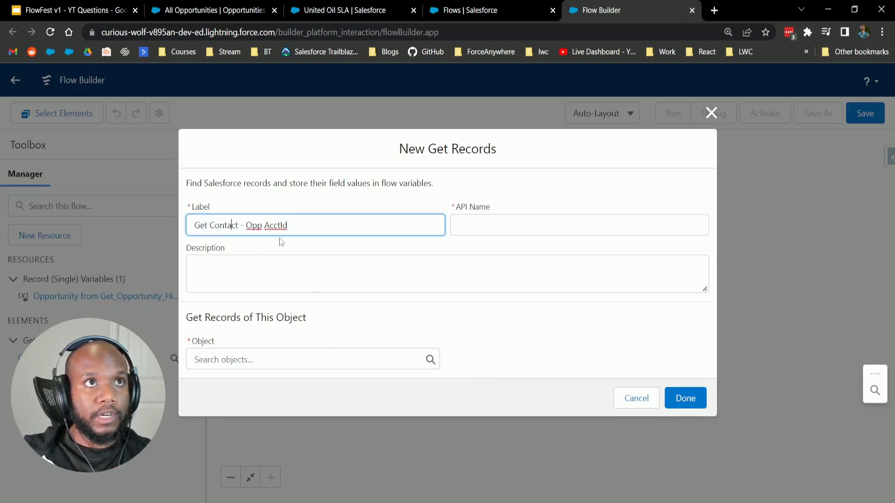
click(378, 277)
drag(247, 227, 314, 226)
click(315, 227)
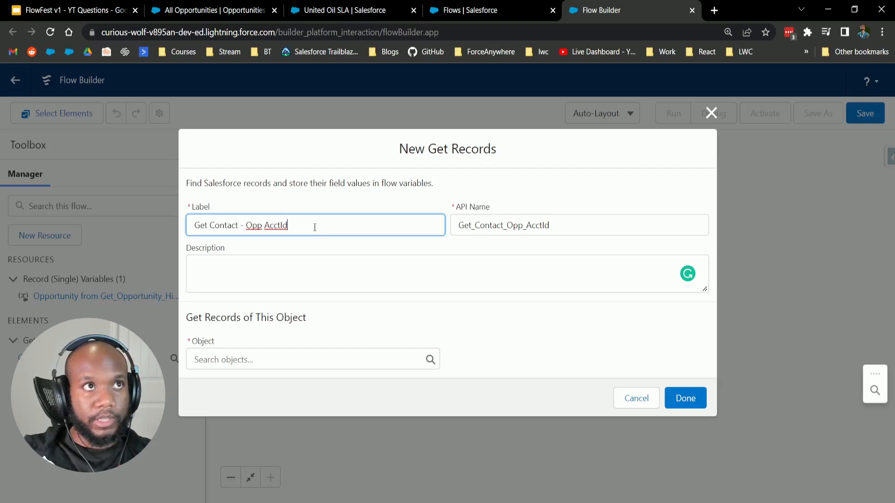
Choose Contact as the object whose records the element retrieves.
click(227, 367)
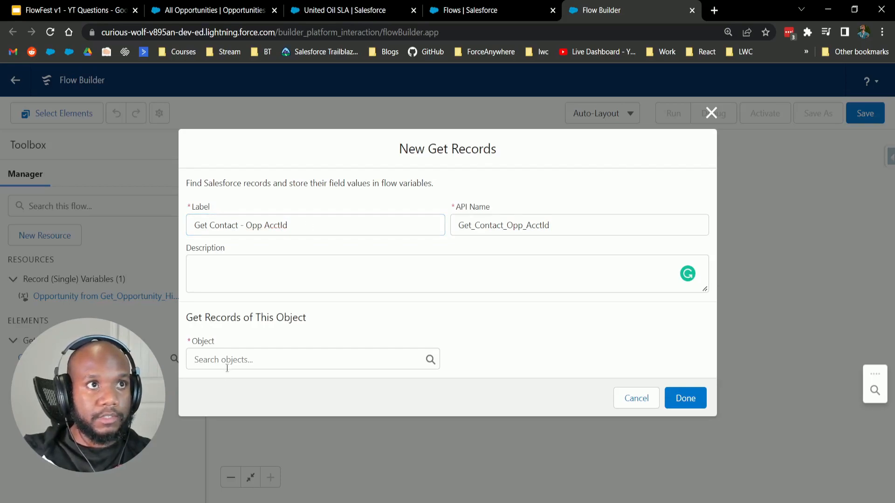
text(contact)
key(Down)
key(Down)
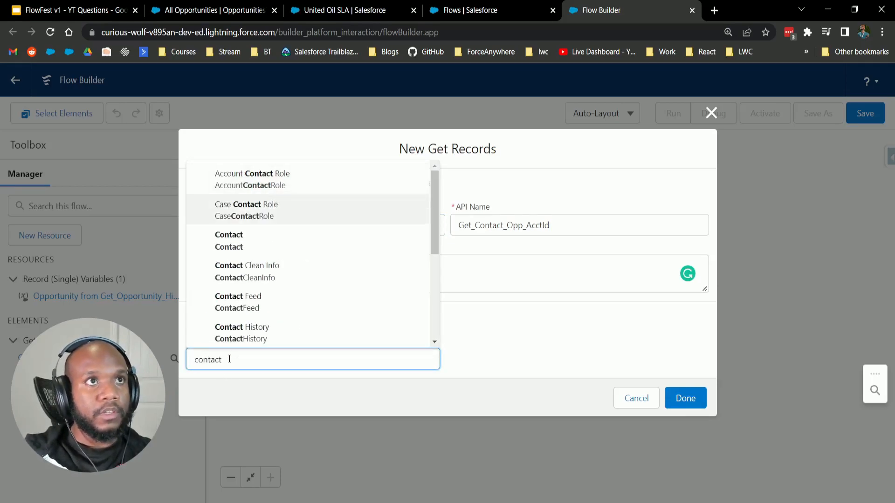
key(Return)
Filter the Contact records where AccountId equals the AccountId of the opportunity from Get_Opportunity_Highest_Amount.
scroll(230, 358, down, 1)
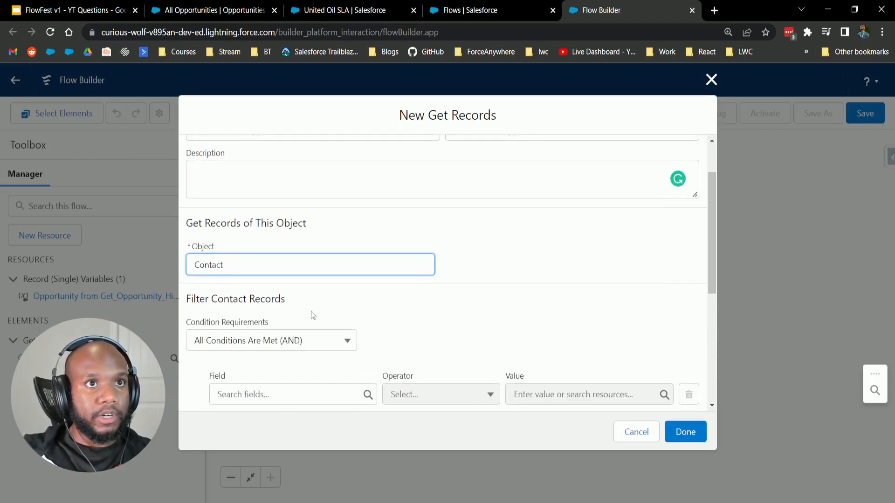
scroll(309, 314, down, 1)
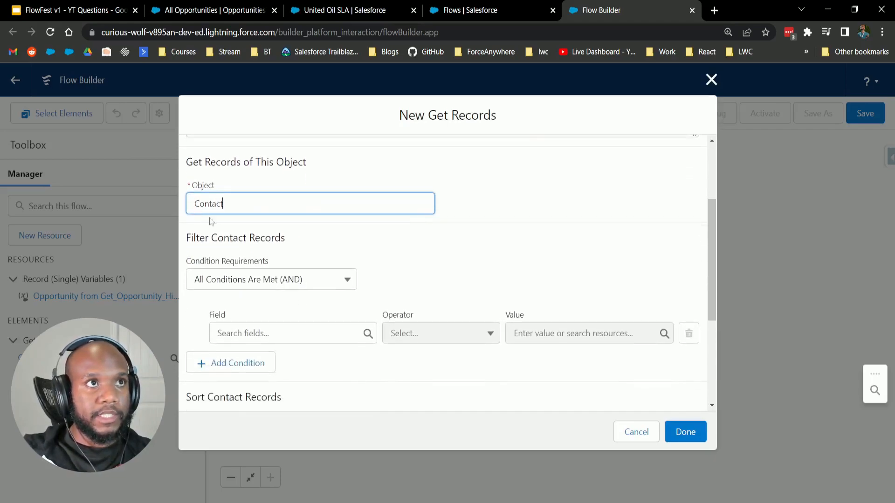
click(269, 333)
text(acc)
key(Return)
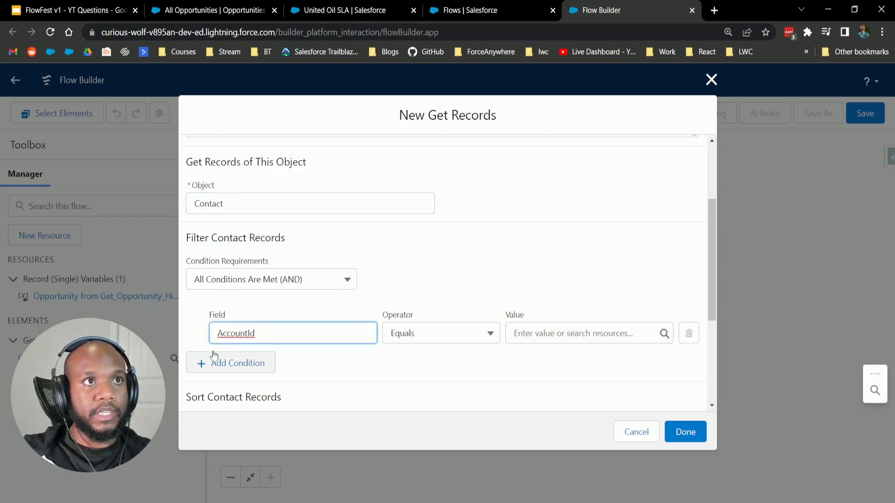
click(537, 342)
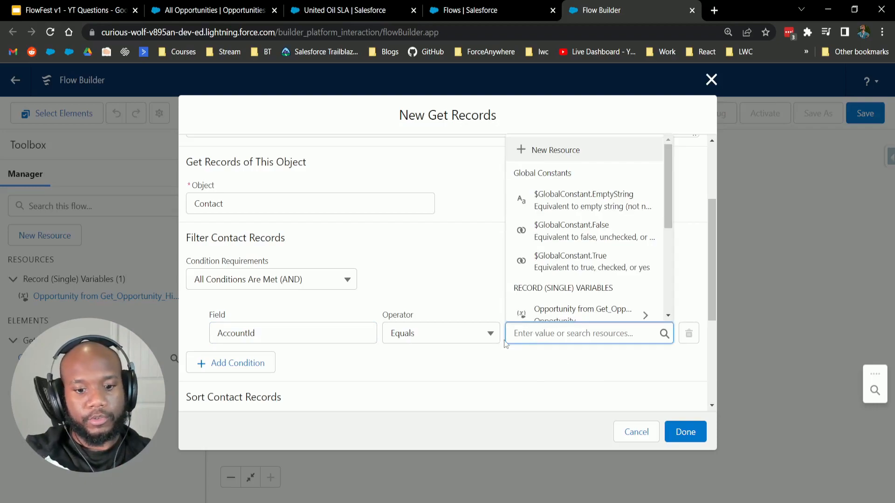
text(opp)
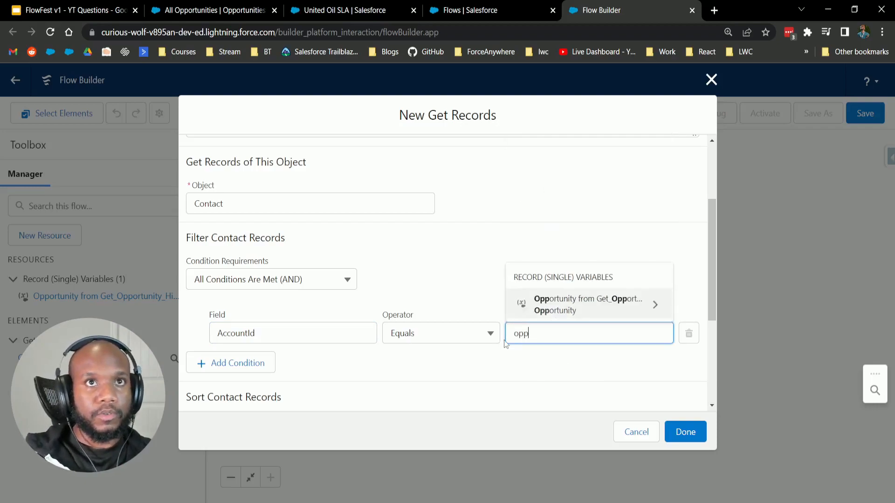
click(612, 311)
text(acc)
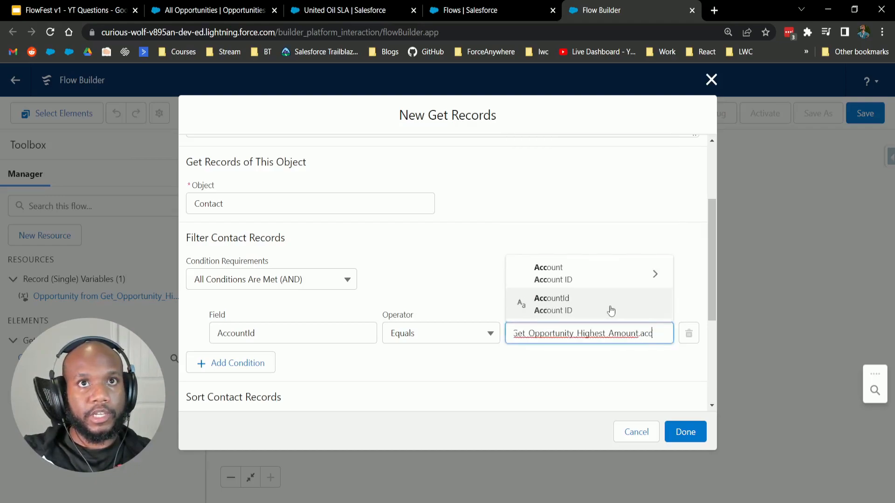
click(573, 308)
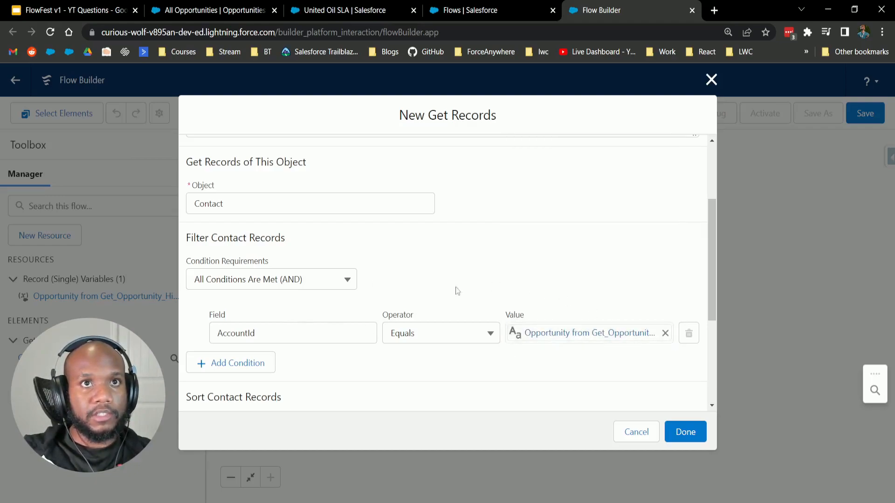
Set the contact retrieval to store all records instead of only the first, and finish the Get Records element.
scroll(495, 291, up, 3)
scroll(310, 226, down, 1)
scroll(310, 225, down, 1)
scroll(271, 306, up, 2)
scroll(275, 337, down, 4)
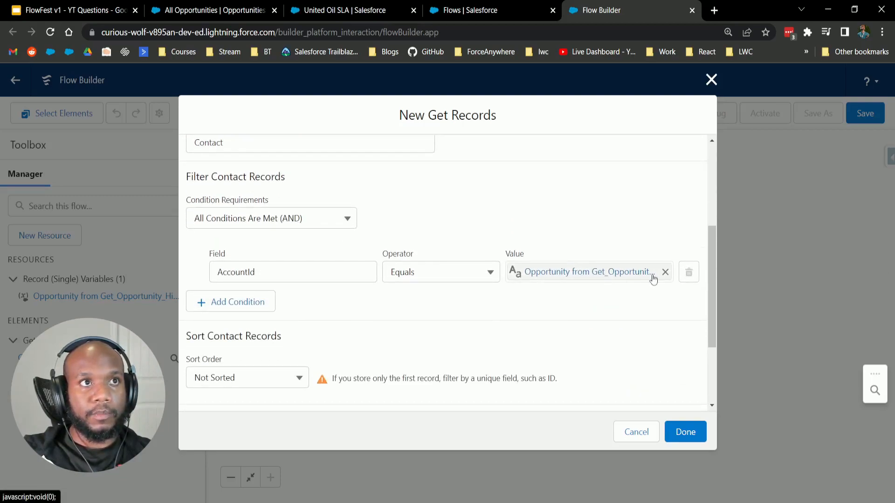
scroll(447, 342, down, 3)
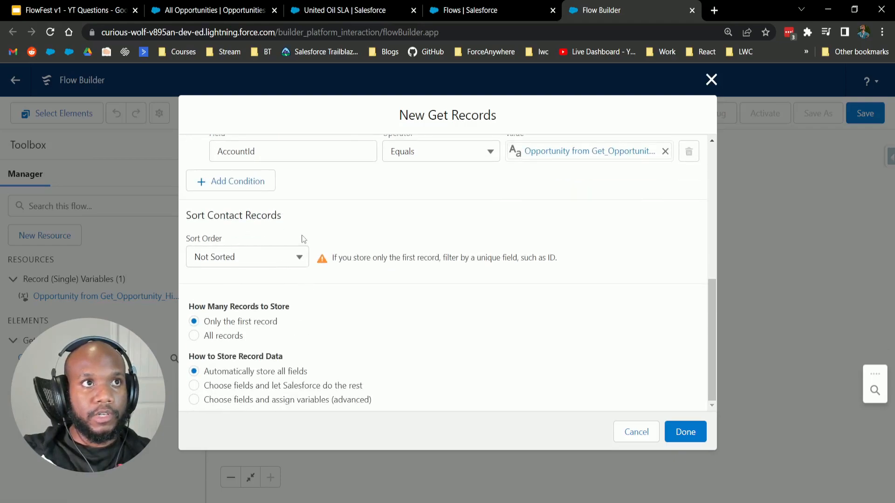
click(203, 337)
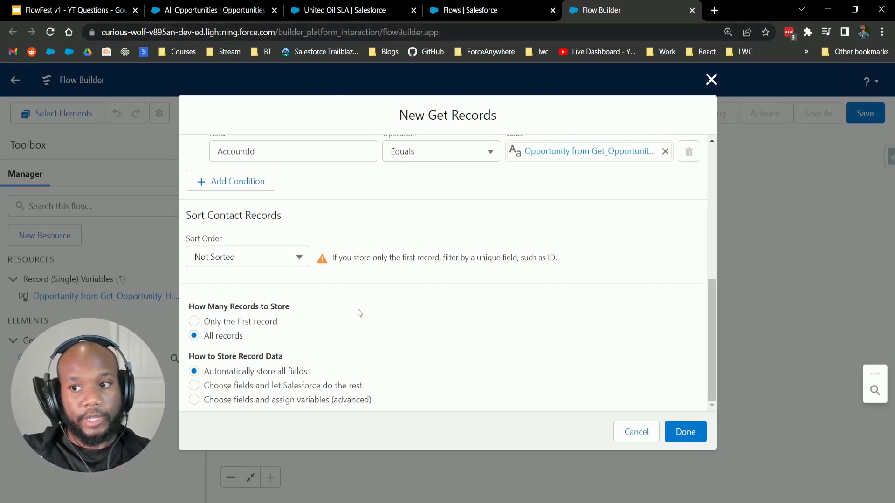
click(683, 431)
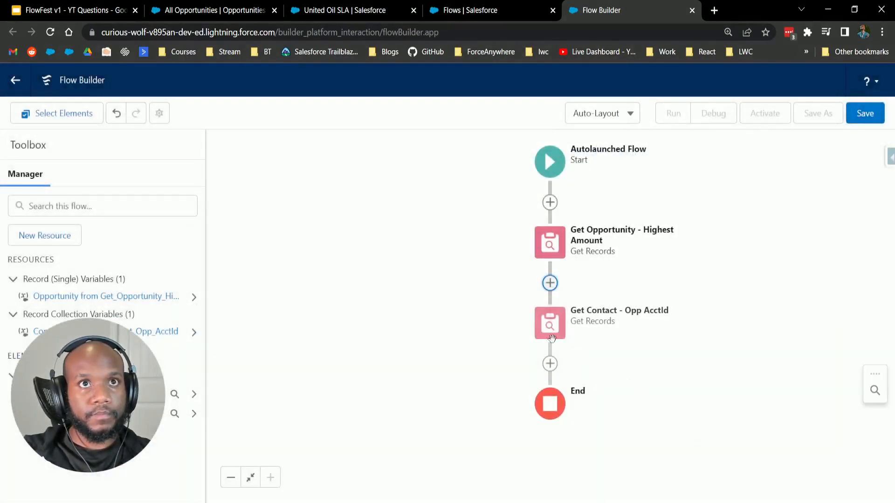
Add a Loop element after Get Contact - Opp AcctId, label it "Loop Contact" and let its API name fill in.
click(550, 364)
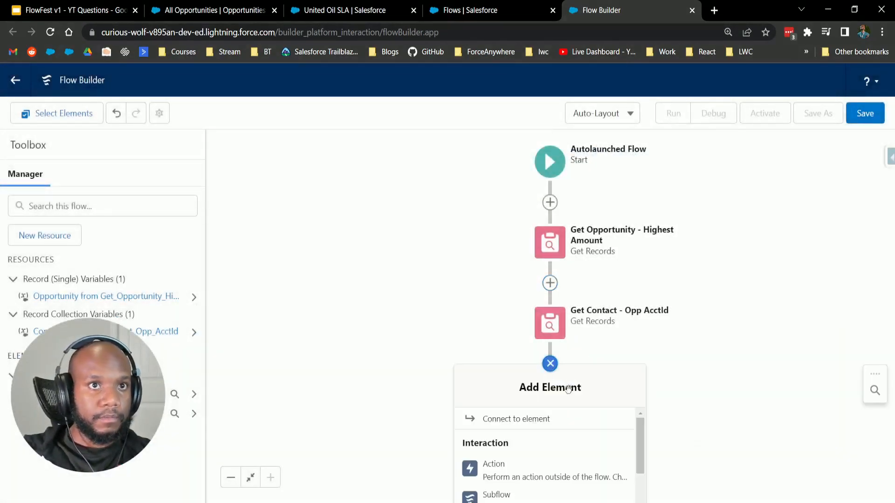
drag(410, 422, 355, 248)
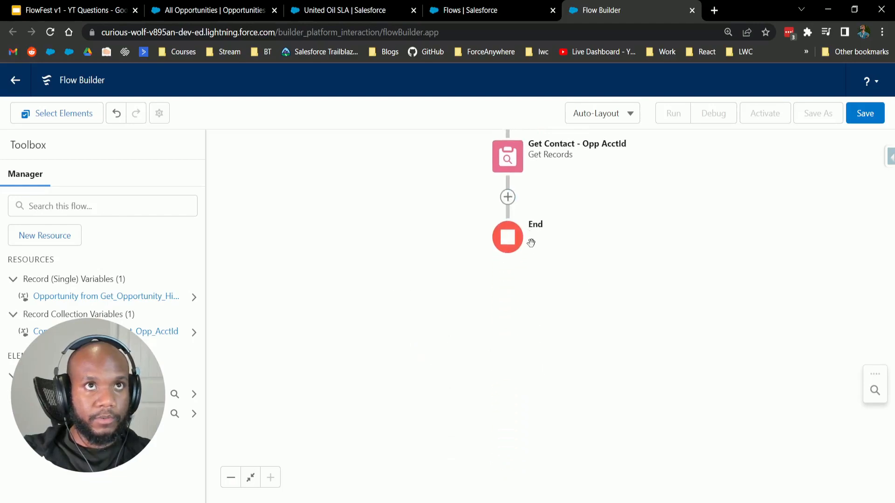
click(508, 197)
scroll(466, 305, down, 4)
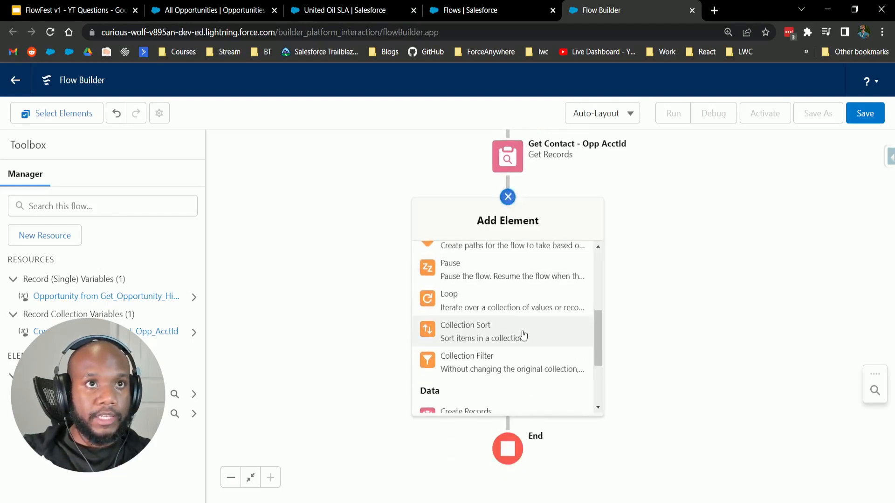
click(459, 310)
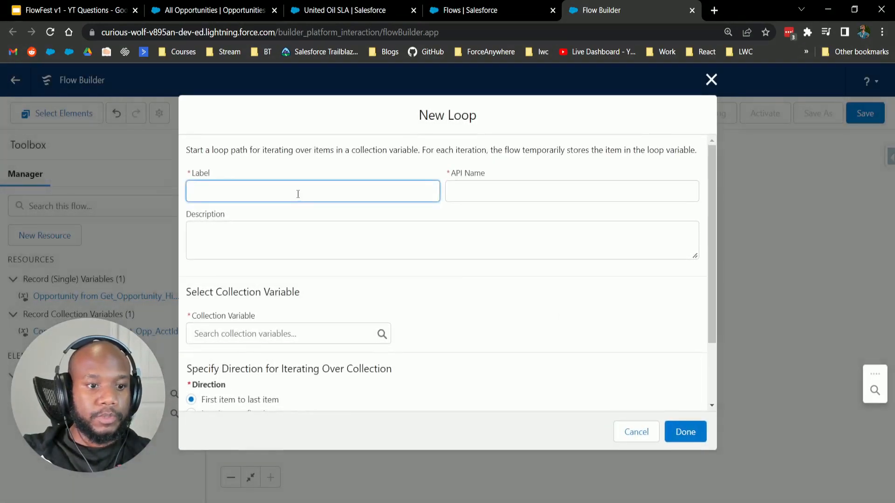
text(L)
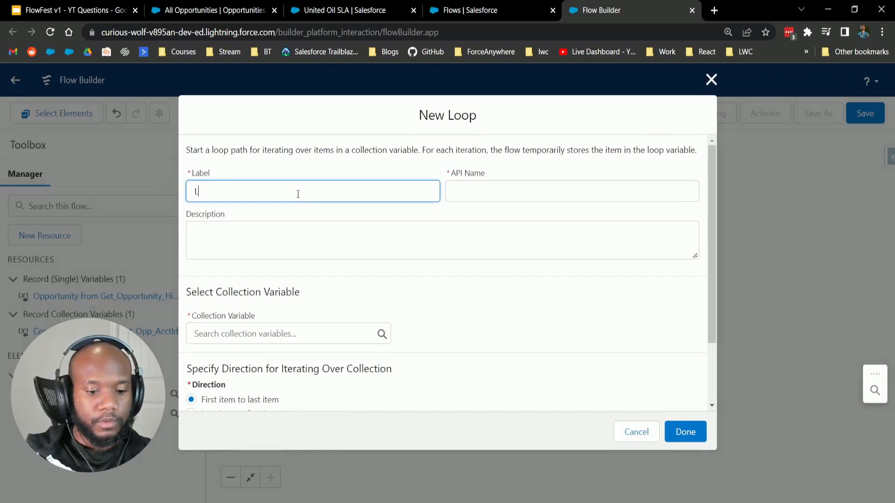
text(oop Contact)
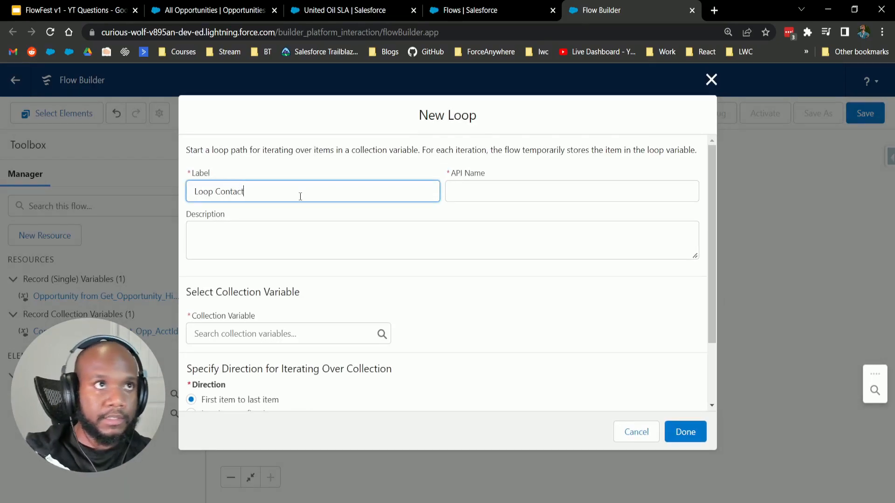
click(347, 258)
Use the Contacts from Get_Contact_Opp_AcctId as the loop's collection variable, keep the first-to-last direction, and finish the loop.
scroll(347, 258, down, 2)
click(227, 270)
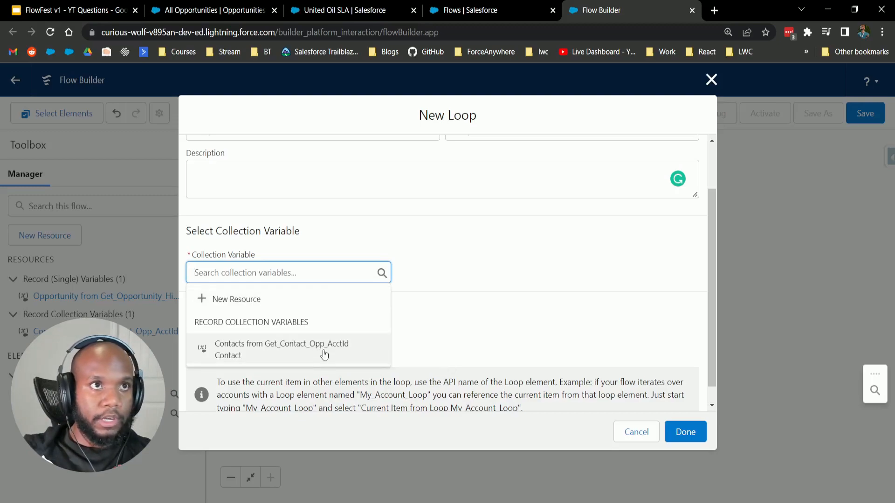
click(292, 357)
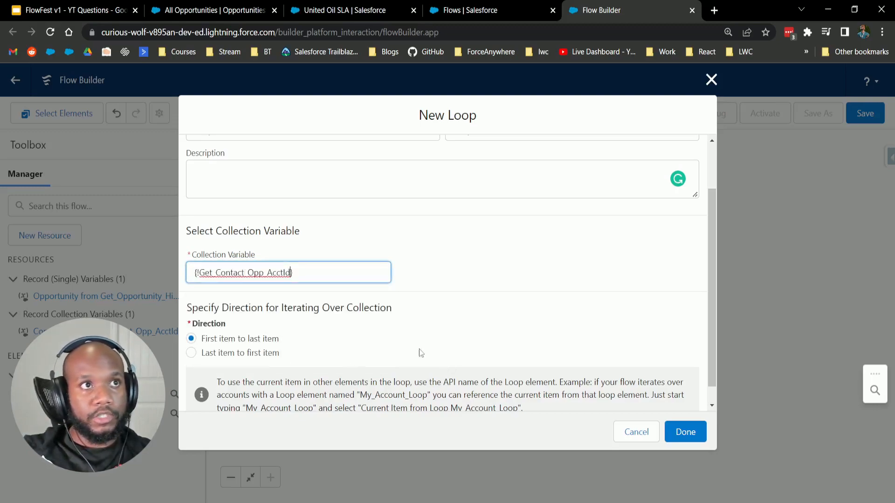
click(417, 353)
scroll(417, 353, down, 1)
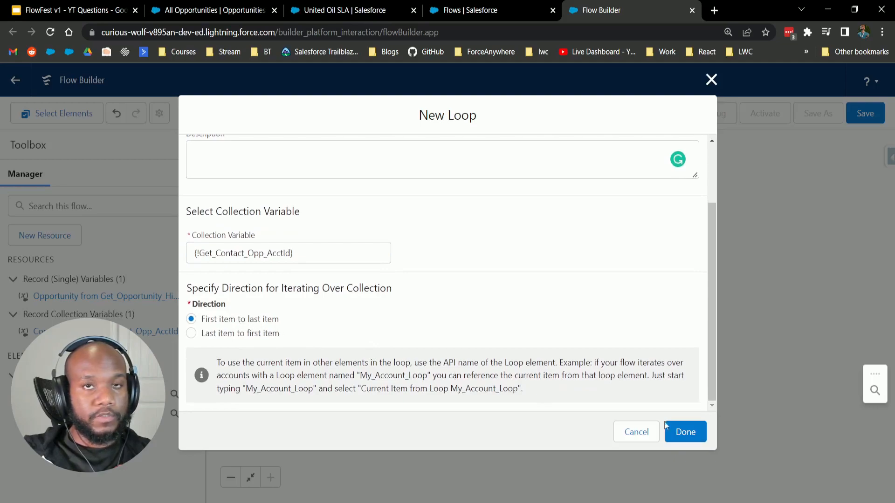
click(685, 431)
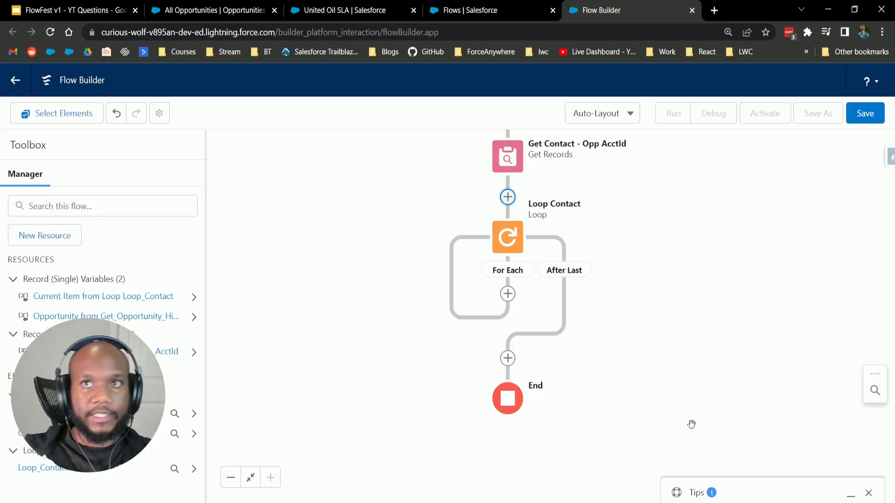
Add a Create Records element on the loop's For Each path and label it "Create Opportunity Contact Role".
drag(613, 351, 598, 395)
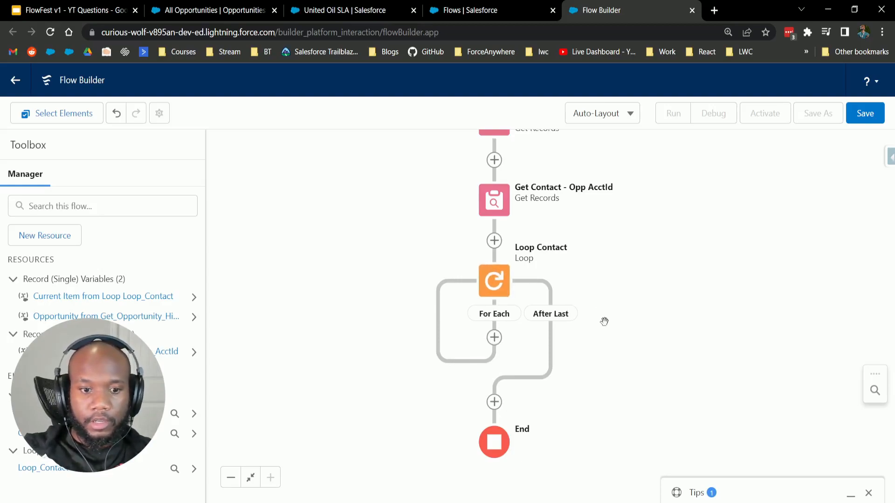
click(494, 337)
scroll(535, 447, down, 3)
scroll(551, 443, down, 3)
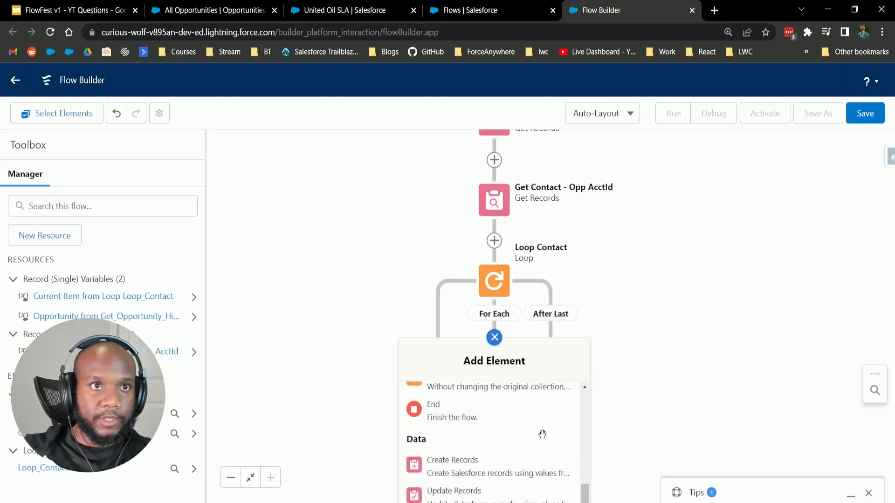
click(511, 466)
text(Create Opportunity Contact Role)
click(295, 231)
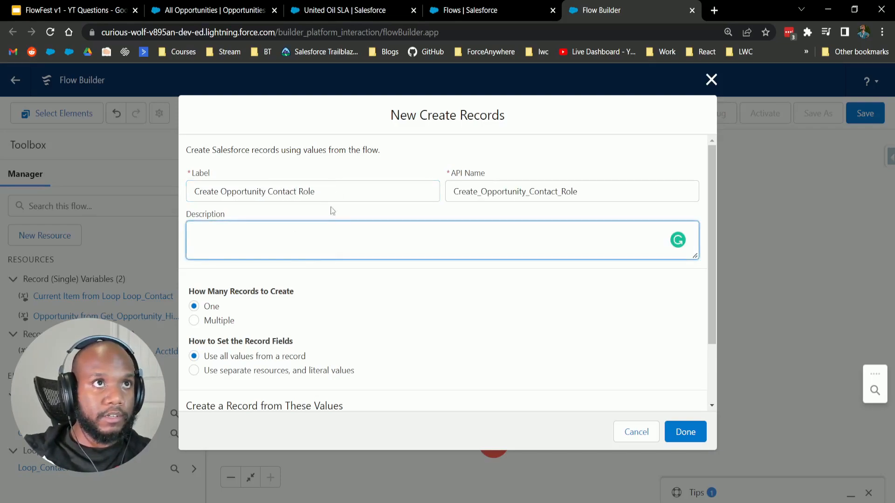
Set the record fields to use separate resources and literal values, and choose Opportunity Contact Role as the object to create.
scroll(340, 374, down, 2)
click(254, 370)
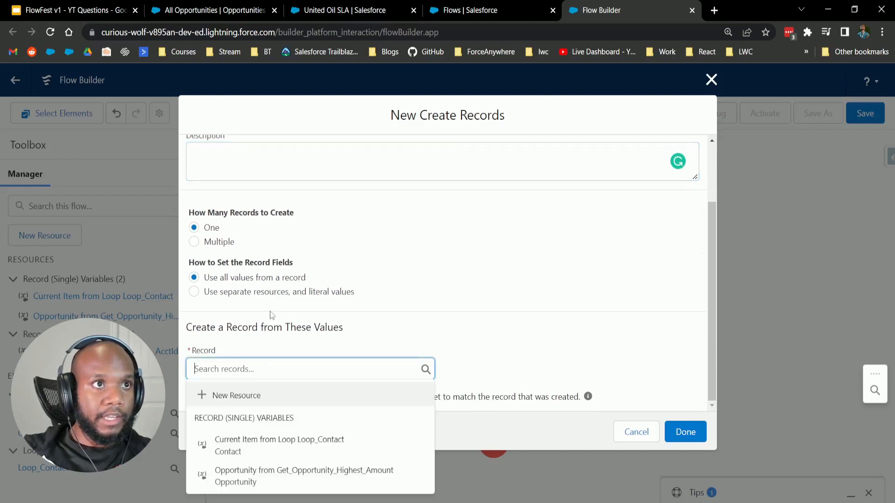
click(220, 293)
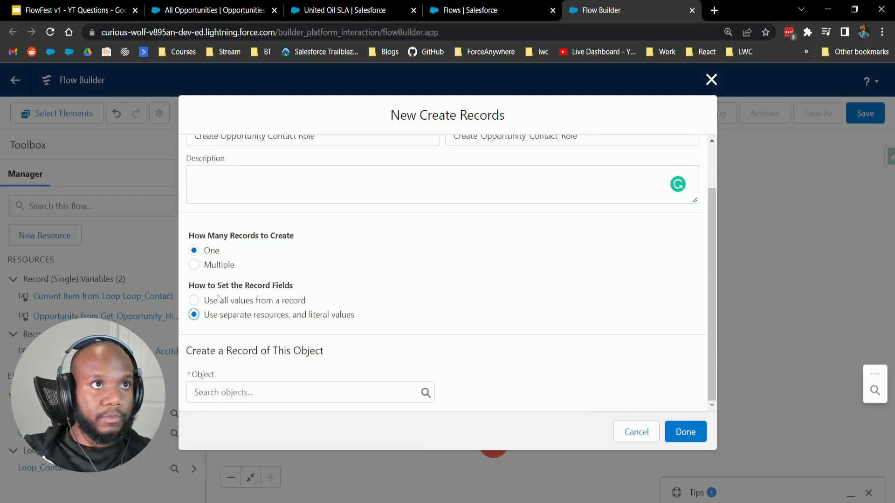
click(235, 392)
text(contact)
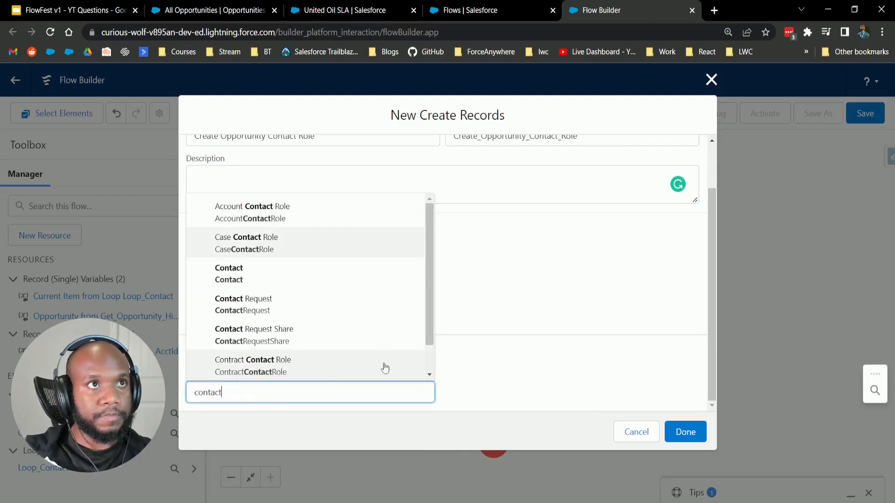
key(Down)
key(Down)
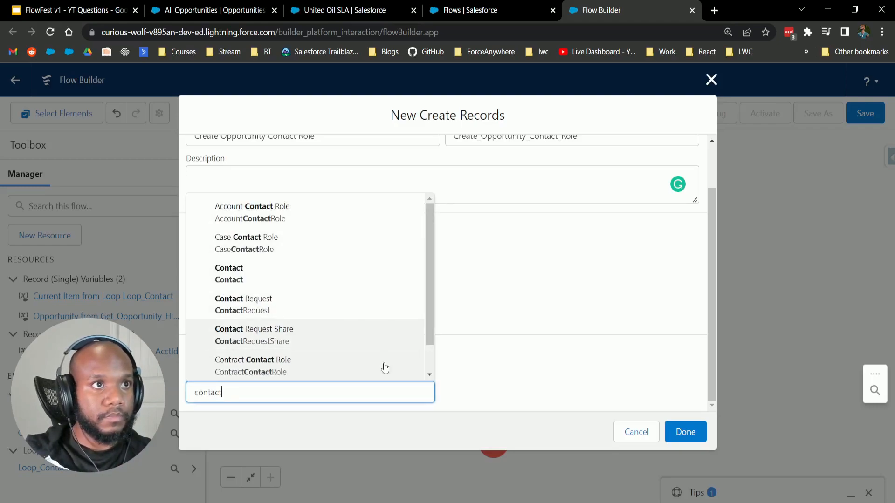
key(ctrl+a)
key(BackSpace)
text(opporunity)
key(BackSpace)
key(BackSpace)
key(BackSpace)
key(BackSpace)
key(BackSpace)
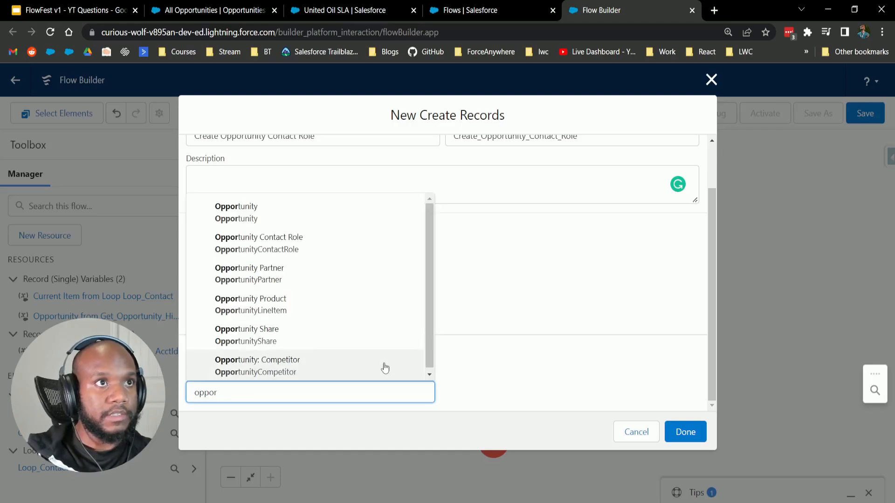
key(Up)
key(Up)
key(Up)
key(Up)
key(Return)
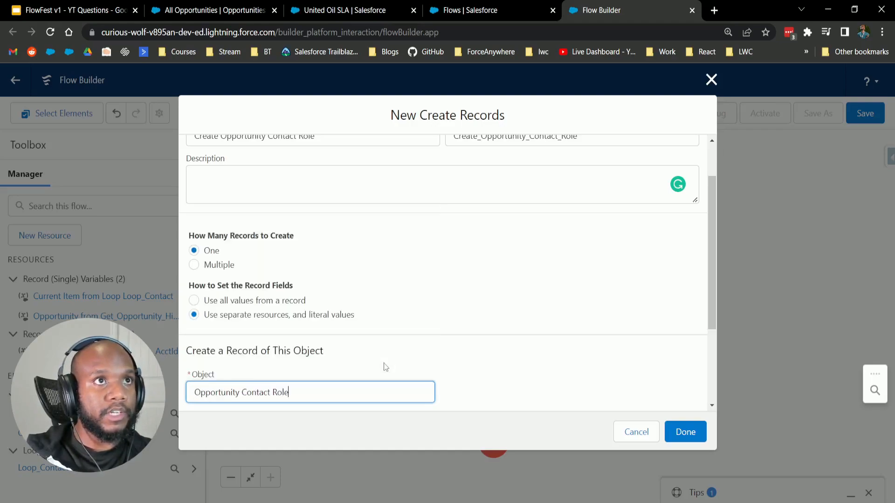
Add ContactId, OpportunityId and Role as the fields to set for the Opportunity Contact Role.
scroll(495, 385, down, 1)
scroll(496, 385, down, 2)
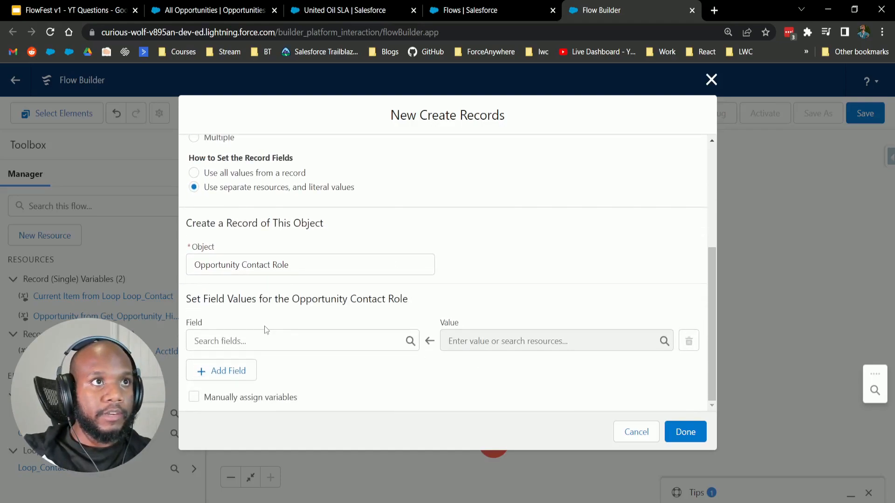
click(265, 332)
key(Down)
key(Down)
key(Up)
key(Up)
key(Return)
click(245, 385)
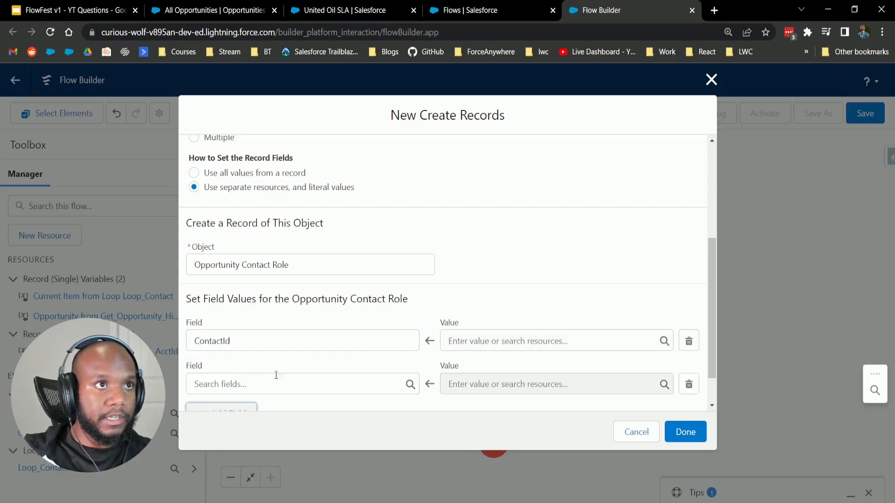
click(297, 382)
key(Down)
key(Return)
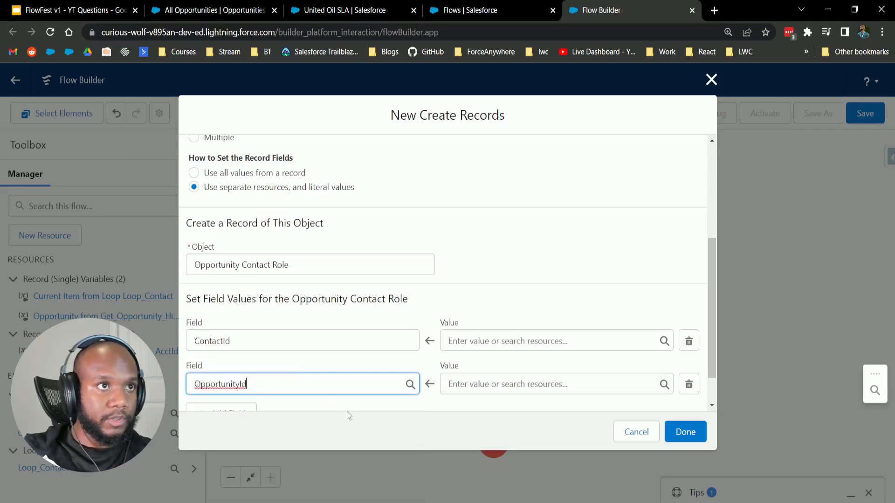
scroll(327, 402, down, 1)
click(233, 370)
scroll(242, 384, down, 1)
click(251, 341)
click(324, 401)
Look through the value choices for ContactId, then finish the Create Records element with its field values left blank.
click(542, 257)
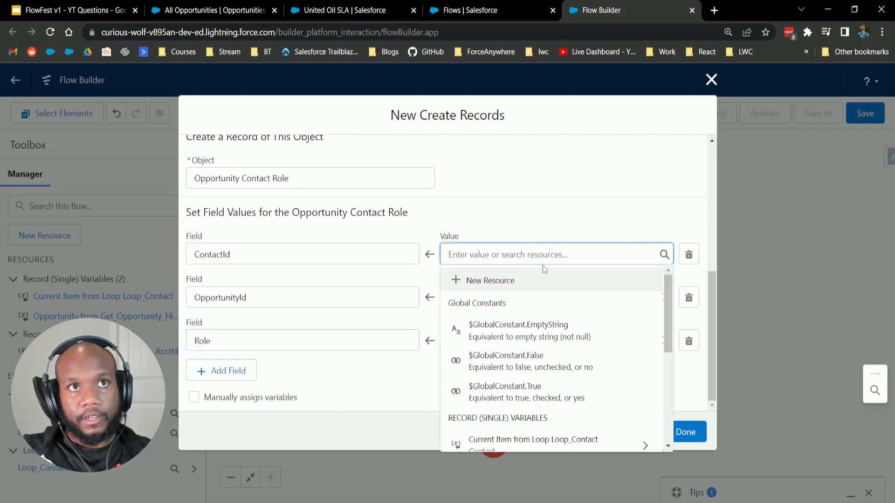
click(555, 215)
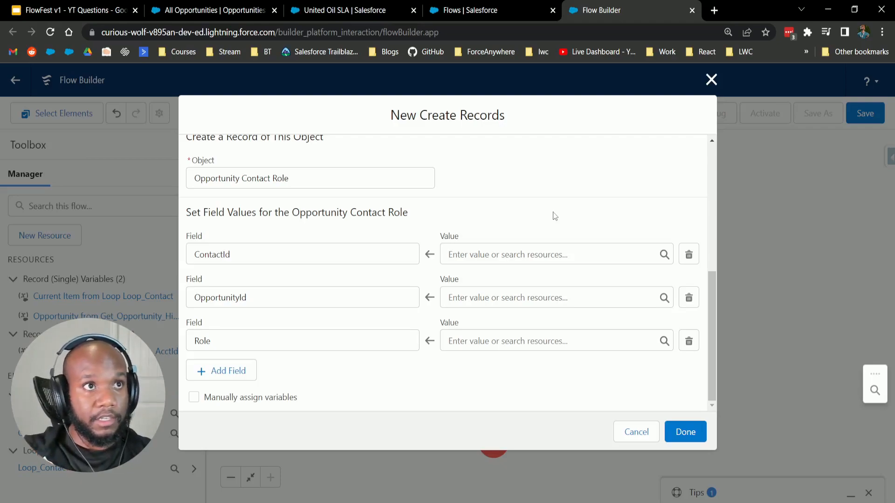
click(685, 433)
drag(710, 422, 697, 352)
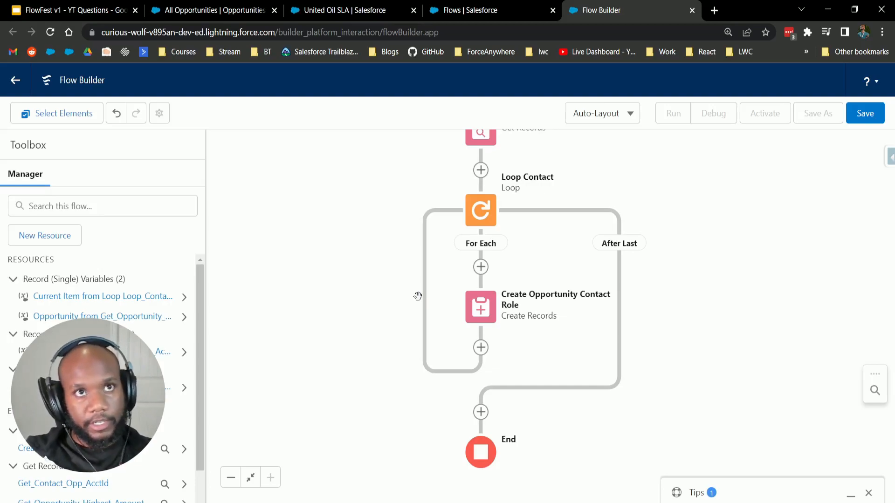
Delete the Create Opportunity Contact Role element from the loop.
click(481, 306)
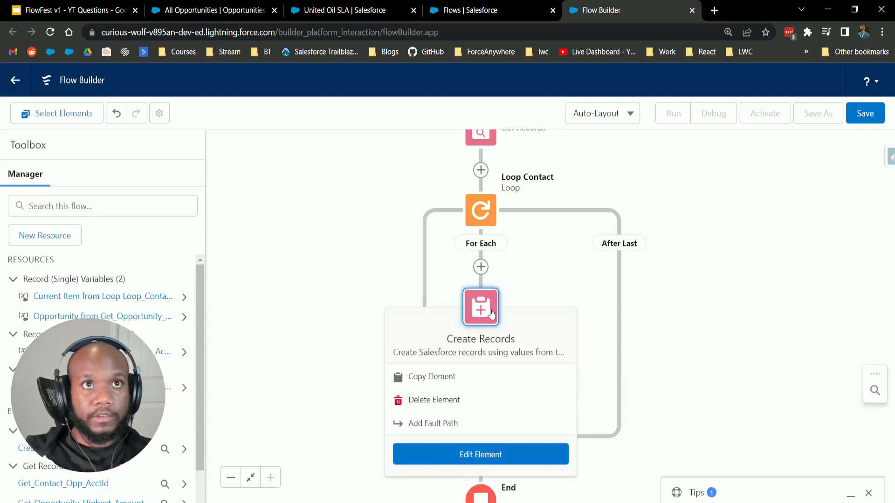
click(416, 397)
Add an Assignment element on the loop's For Each path, label it "Assign Opp Contact Role", and open its variable choices.
click(480, 266)
scroll(456, 395, down, 3)
scroll(456, 416, up, 1)
click(455, 411)
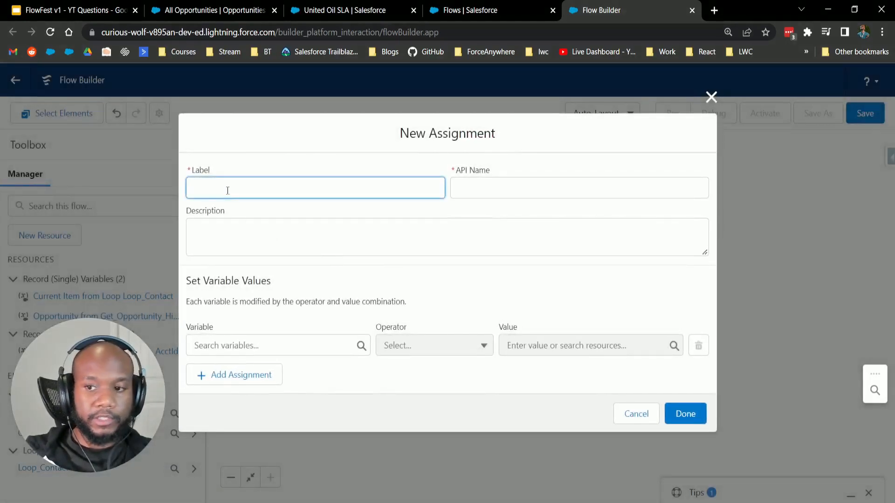
text(Assign )
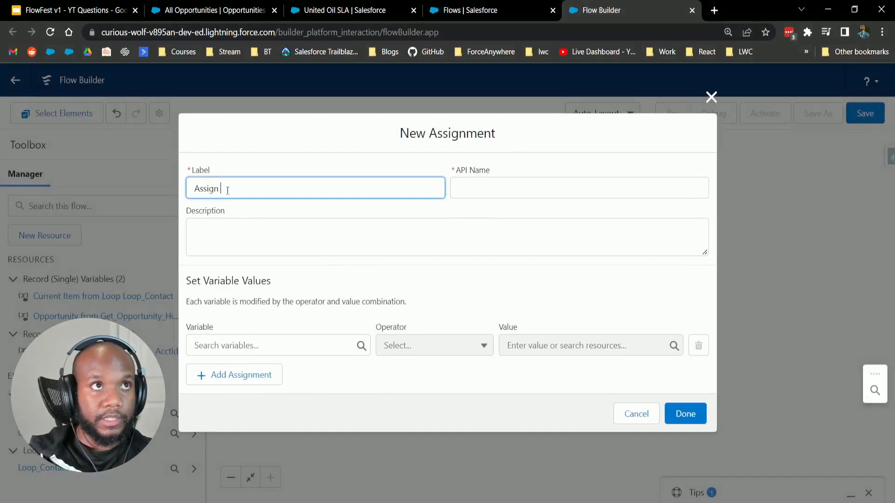
text(Opp Cont)
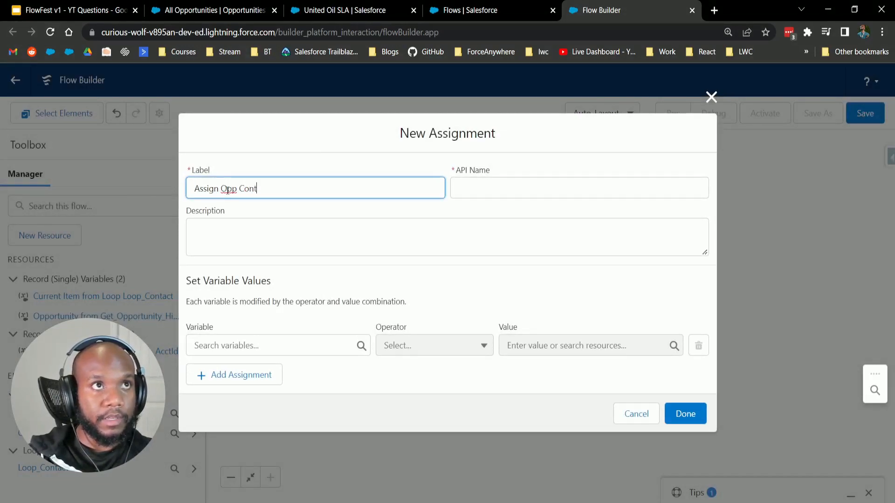
text(act Role)
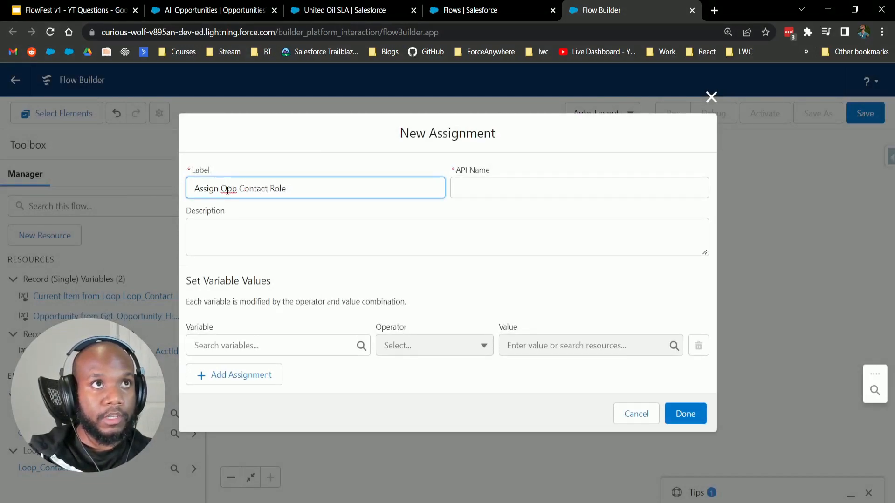
click(255, 339)
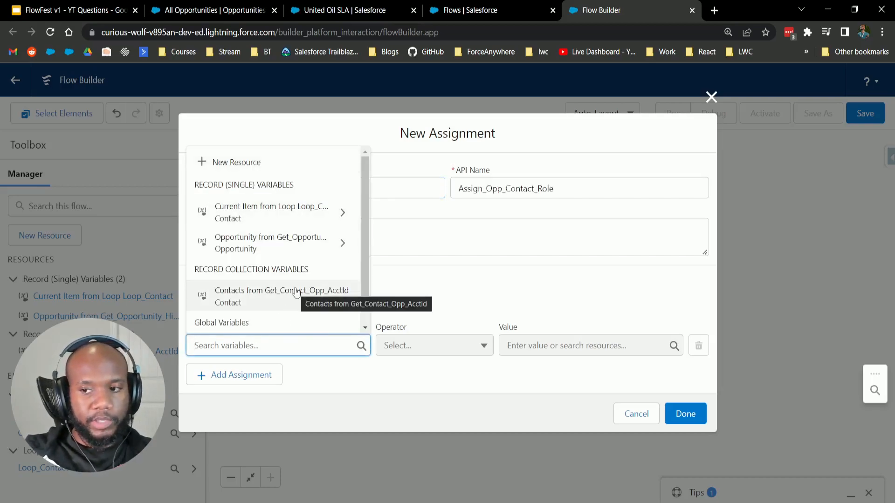
Start a new resource of type Variable with the API name varOppContactRole for the assignment.
click(252, 163)
click(242, 235)
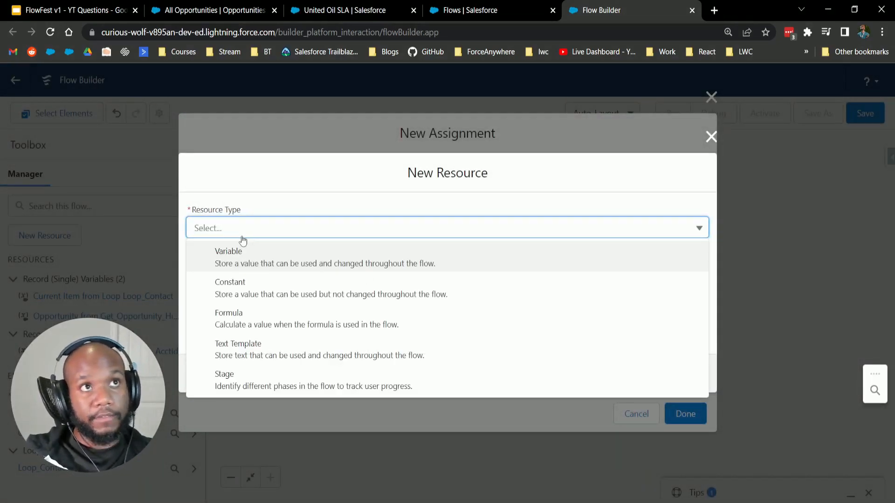
click(247, 248)
click(260, 252)
text(varOpp)
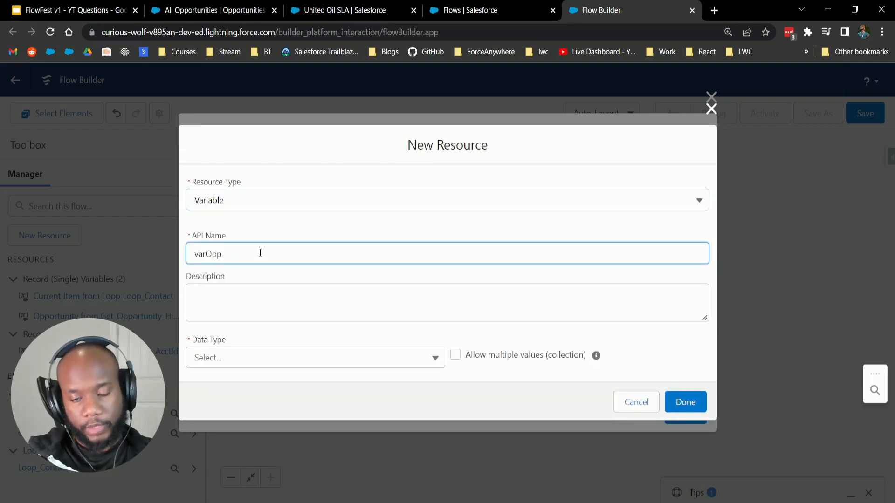
text(ContactRole)
Give the varOppContactRole variable the Record data type and the Opportunity Contact Role object, and finish creating it.
click(215, 359)
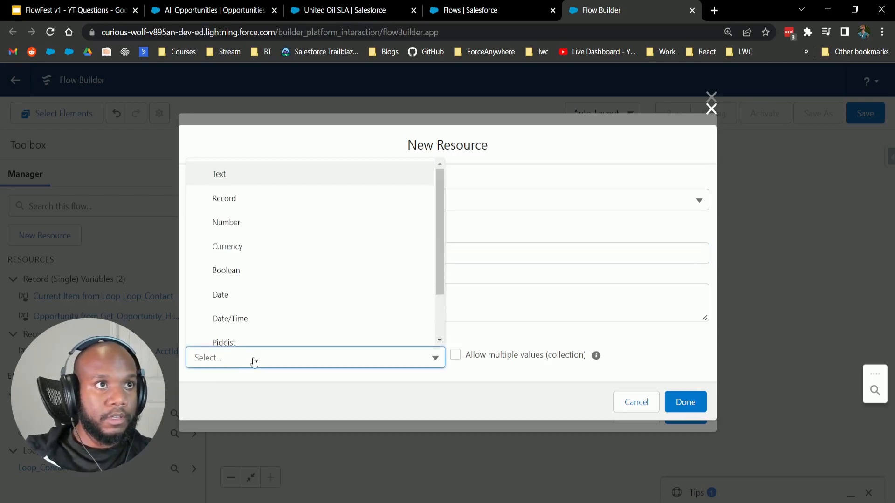
click(225, 198)
click(290, 370)
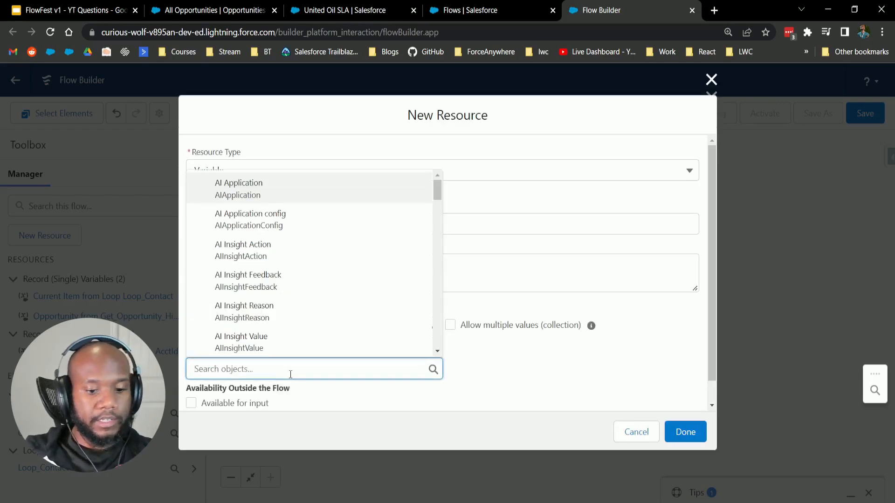
text(oppor)
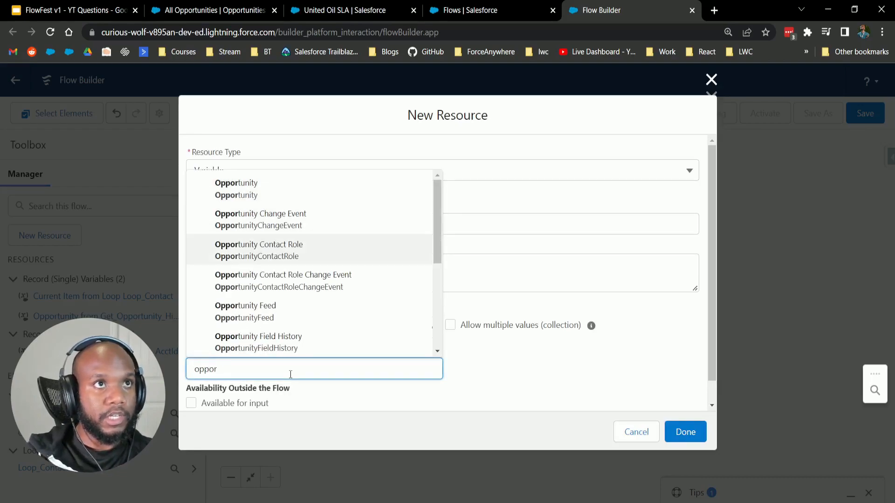
key(Return)
scroll(491, 356, down, 2)
scroll(277, 309, up, 1)
scroll(281, 296, down, 1)
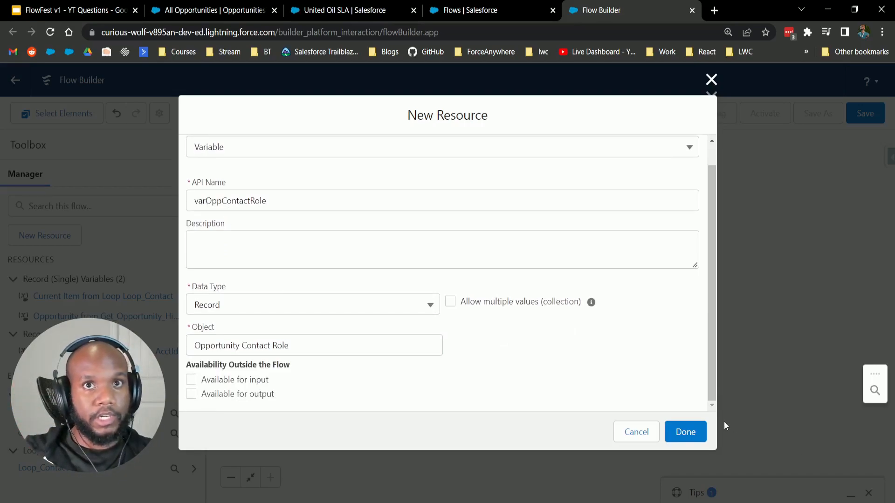
click(684, 431)
Choose varOppContactRole's Opportunity ID field as the variable of the first assignment row.
click(272, 345)
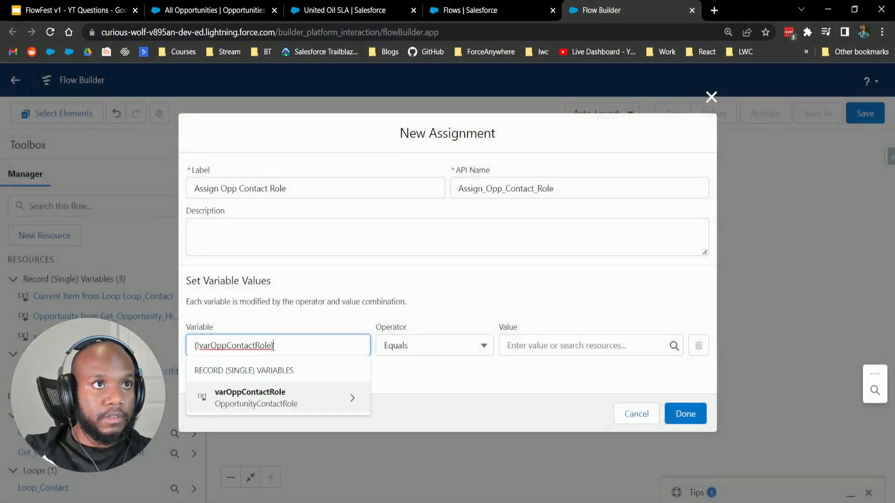
text(.opp)
key(Down)
key(Down)
key(Down)
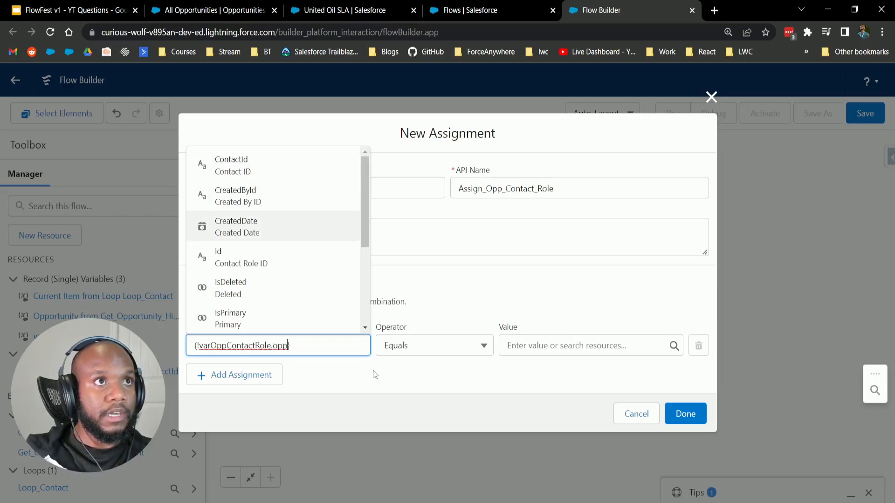
key(Up)
key(Down)
key(Down)
key(Down)
key(Down)
key(Down)
key(Down)
key(Down)
key(Up)
key(Return)
Add a second assignment row with varOppContactRole's Contact ID field as its variable.
click(240, 381)
click(264, 370)
text(var)
click(254, 345)
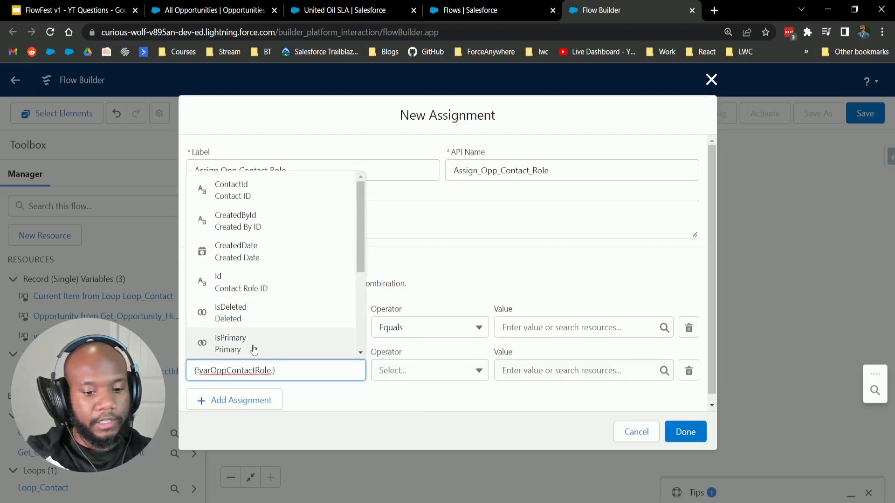
text(contact)
key(Down)
key(Up)
key(Return)
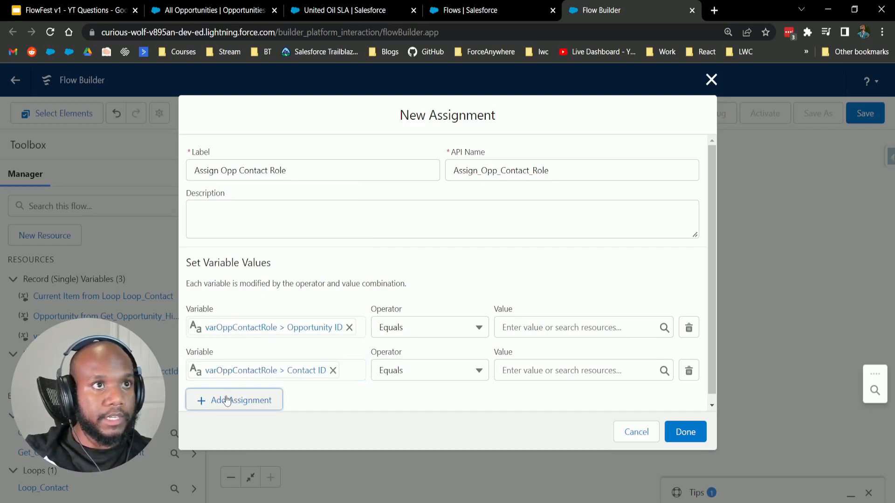
Add a third assignment row for varOppContactRole's Role field and set its value to Business User.
click(226, 399)
scroll(297, 384, down, 1)
click(268, 364)
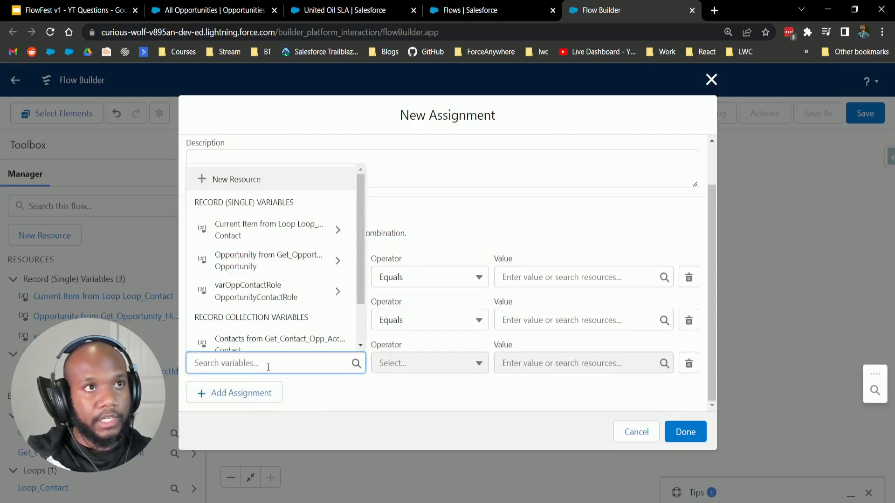
text(op)
key(Down)
key(Down)
key(Return)
text(role)
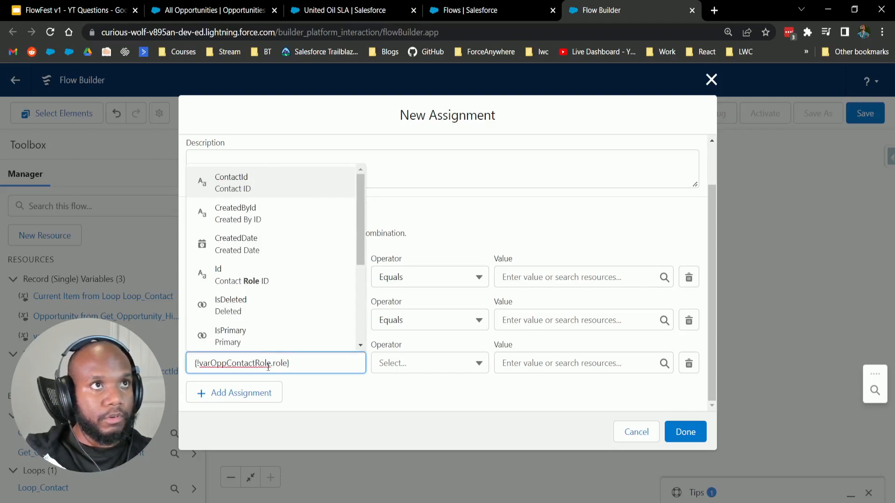
scroll(279, 322, down, 3)
click(288, 313)
click(556, 361)
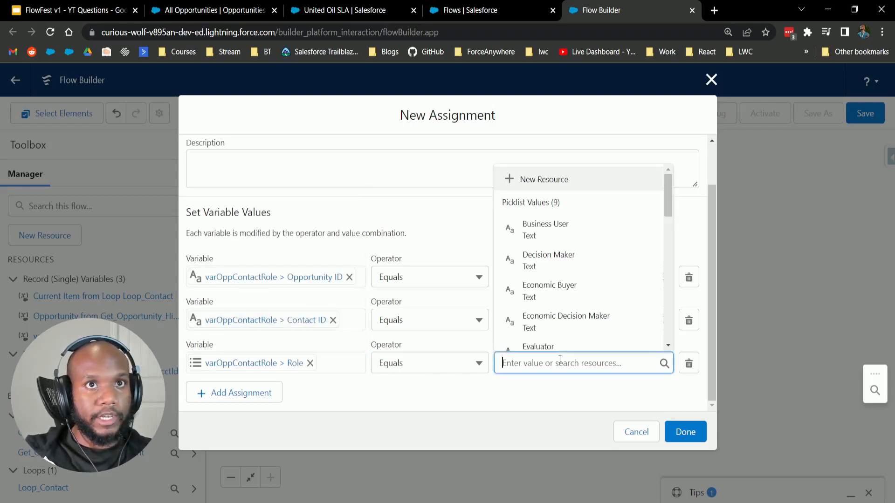
click(556, 240)
Set the Contact ID row's value to the Id of the current item from Loop_Contact.
click(538, 320)
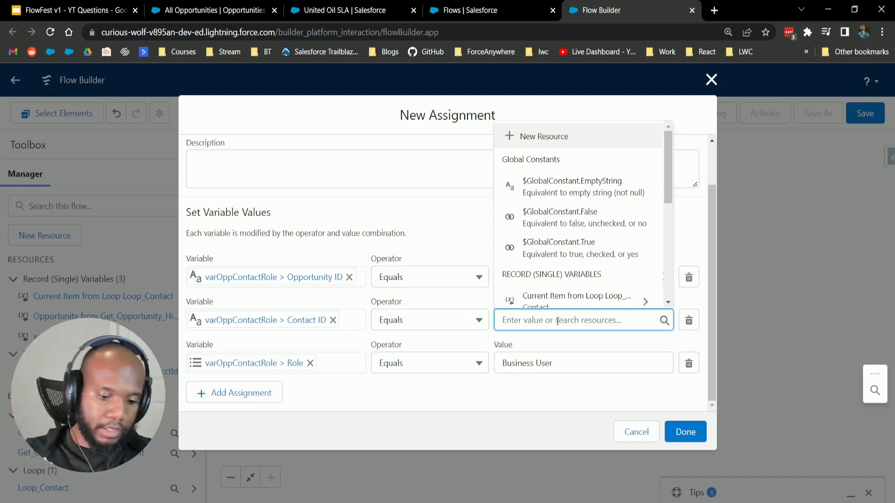
text(loop)
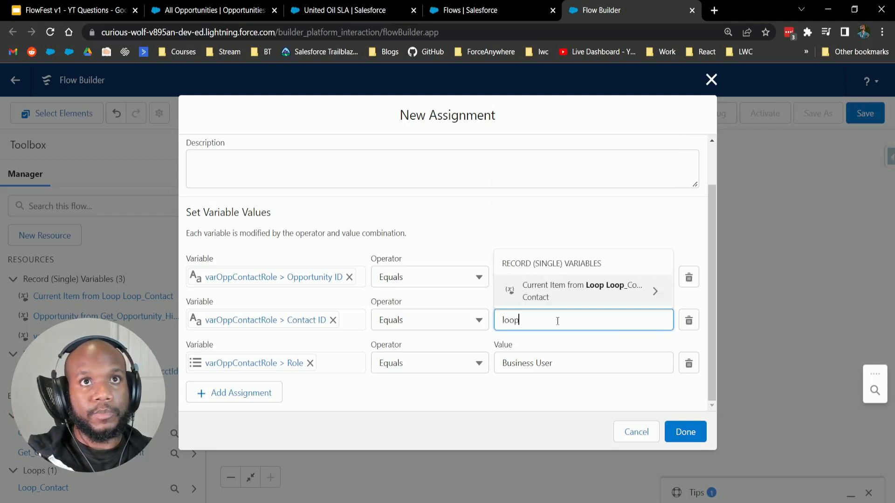
click(569, 294)
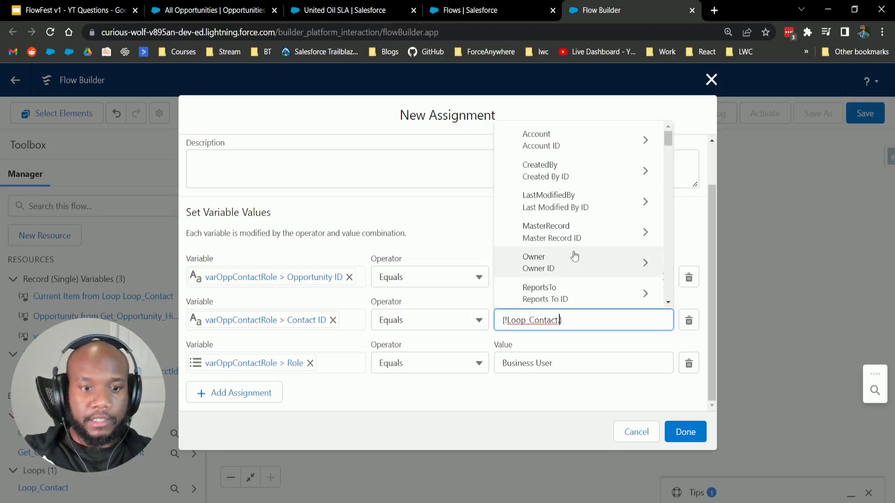
text(.id)
scroll(587, 267, down, 5)
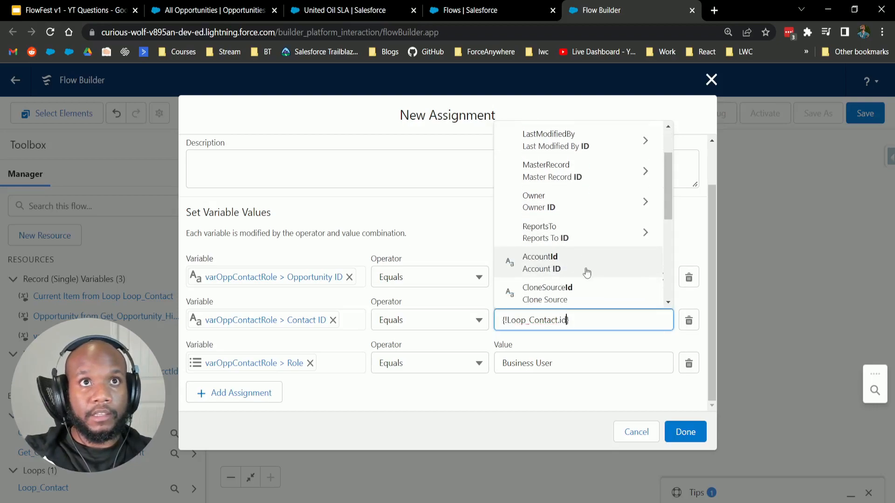
click(528, 416)
Set the Opportunity ID row's value to the Id of Get_Opportunity_Highest_Amount and finish the assignment.
click(515, 279)
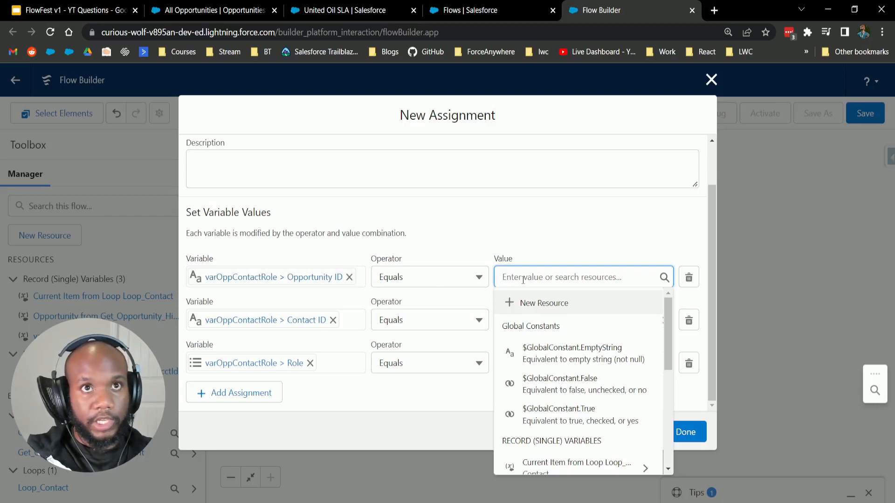
text(get)
key(Return)
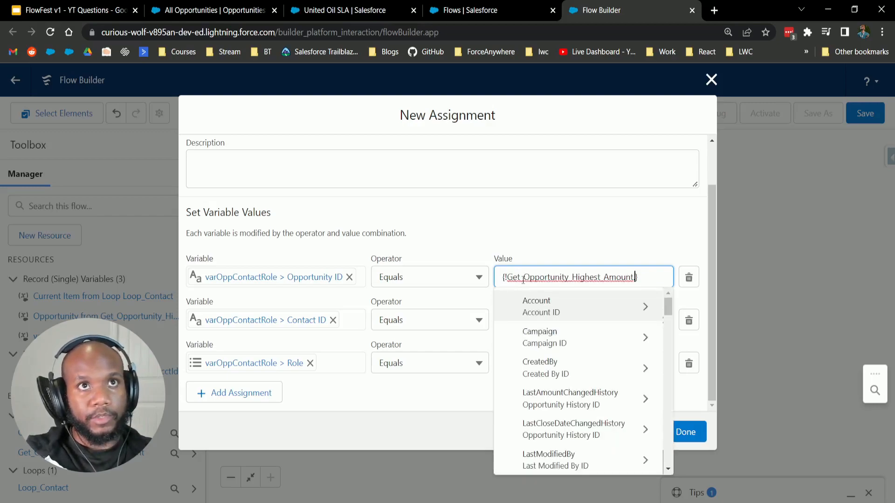
text(id)
click(570, 263)
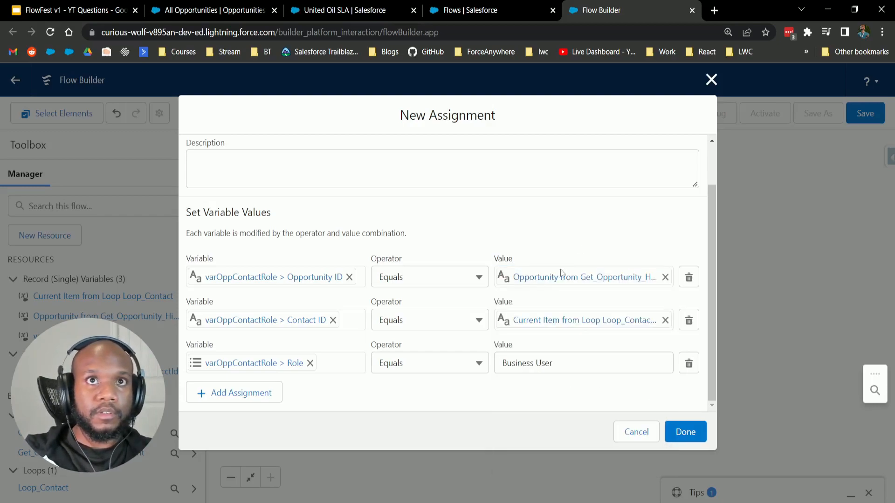
click(635, 278)
drag(638, 278, 655, 278)
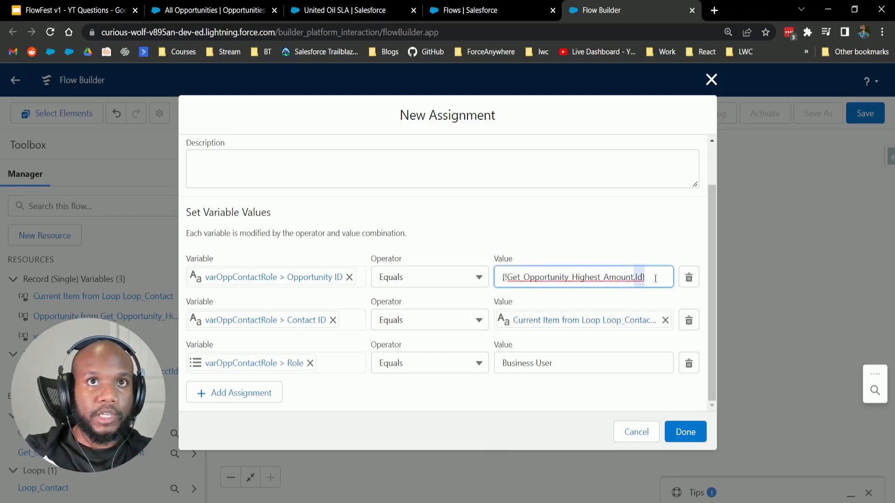
click(589, 235)
scroll(594, 236, up, 2)
scroll(485, 257, down, 2)
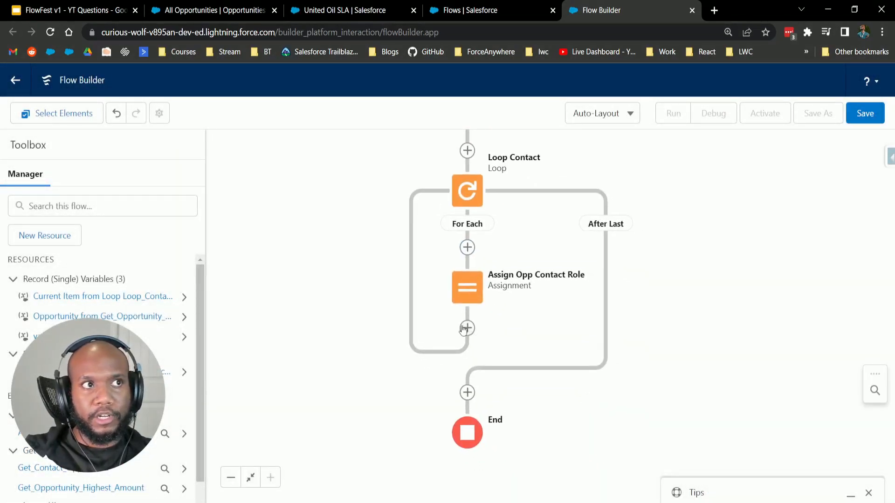
Look through the elements that can be added after Assign Opp Contact Role in the loop, including Create Records.
click(467, 328)
scroll(435, 431, down, 3)
scroll(438, 425, up, 2)
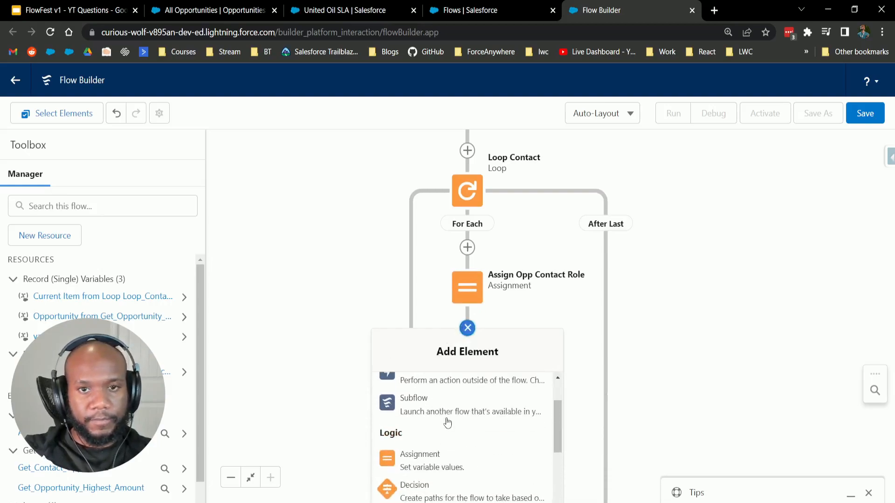
scroll(473, 421, down, 3)
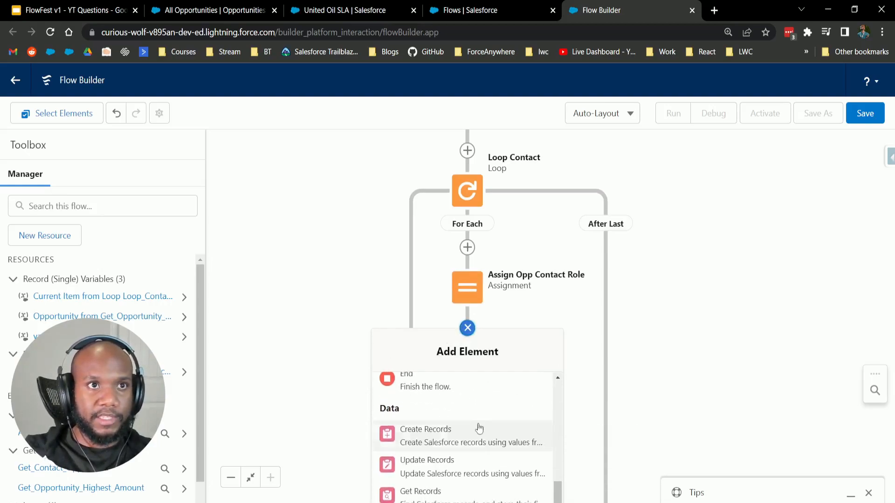
scroll(331, 403, down, 3)
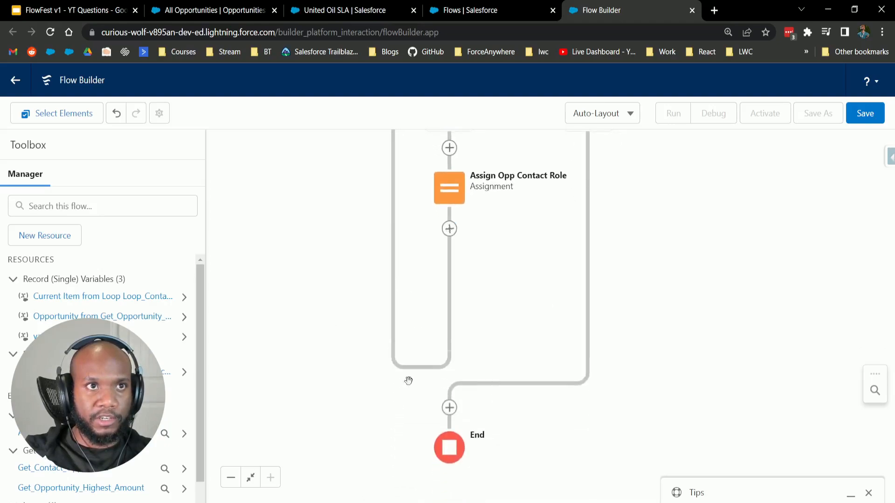
click(449, 228)
scroll(448, 354, down, 5)
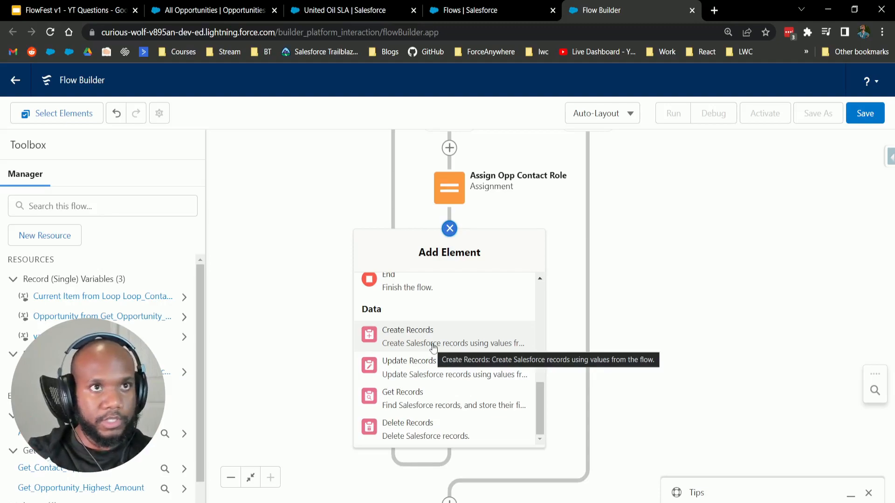
click(301, 314)
Reopen the Assign Opp Contact Role assignment, add a fourth row and look through its variable choices.
drag(541, 244, 529, 287)
double_click(431, 231)
drag(198, 166, 273, 168)
click(273, 169)
click(235, 377)
click(252, 375)
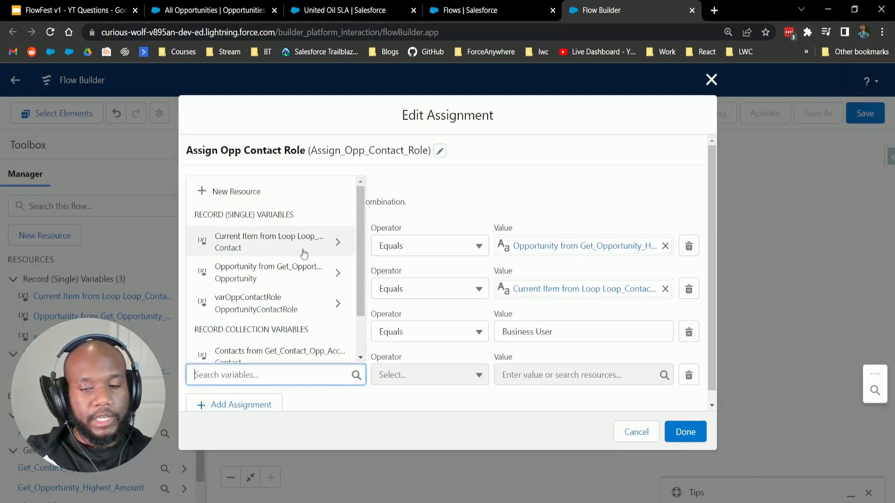
click(457, 407)
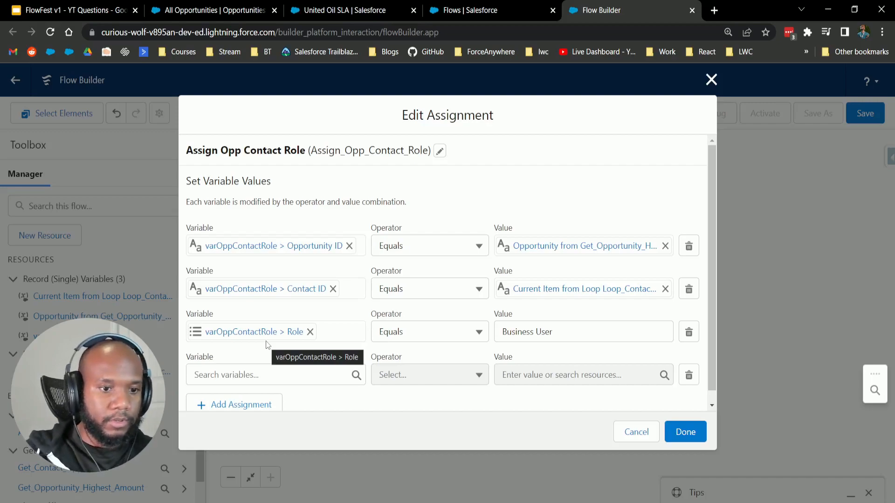
click(215, 373)
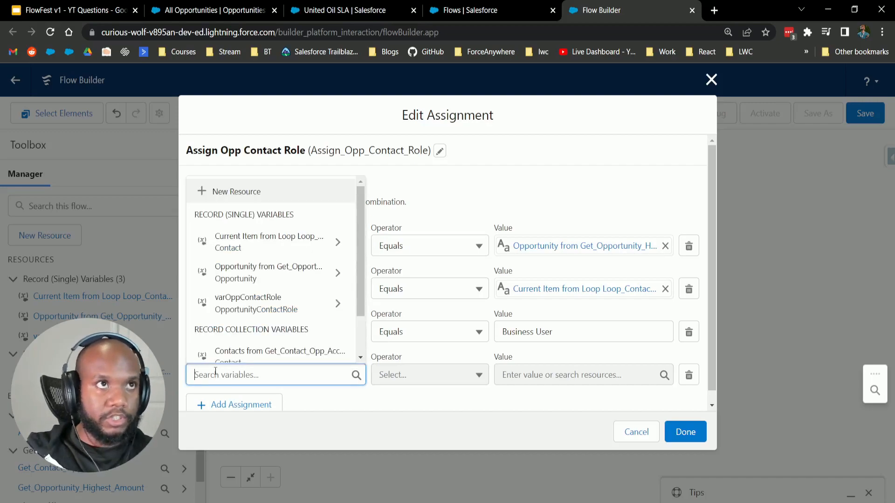
scroll(259, 270, down, 2)
scroll(252, 288, up, 2)
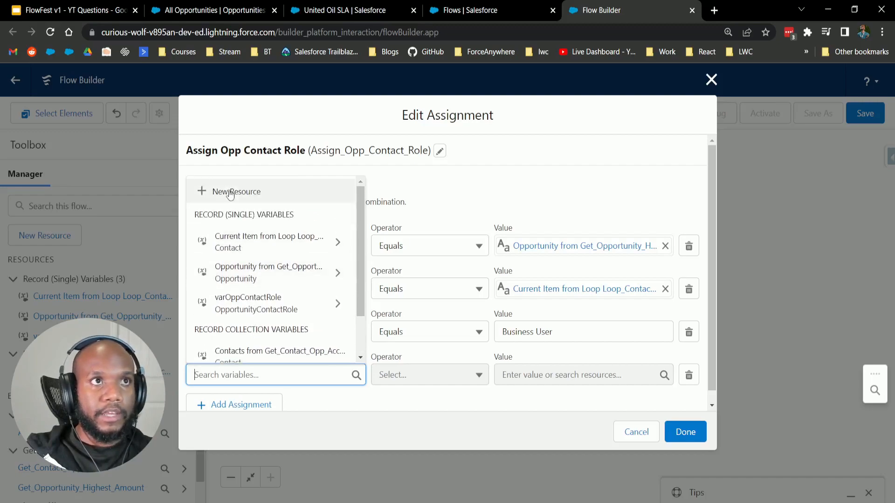
Start a new Variable resource with the API name varCollectionOppContactRole for the fourth row.
click(231, 196)
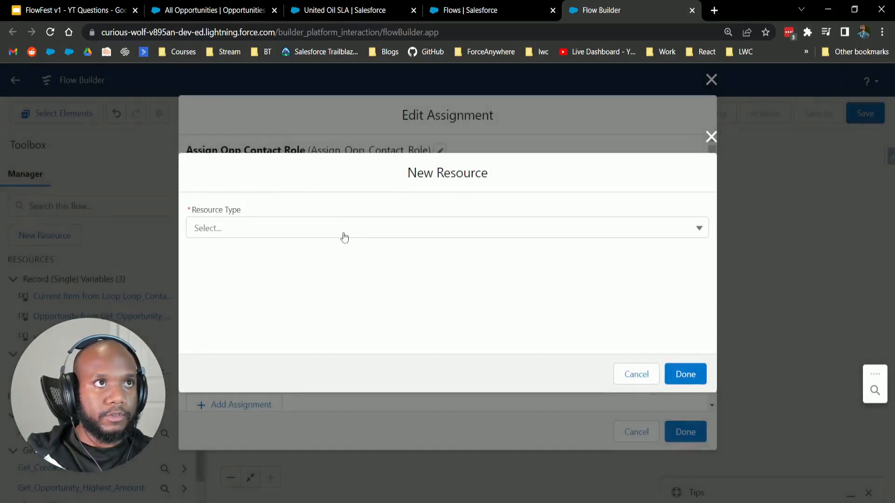
click(345, 228)
click(239, 252)
click(231, 249)
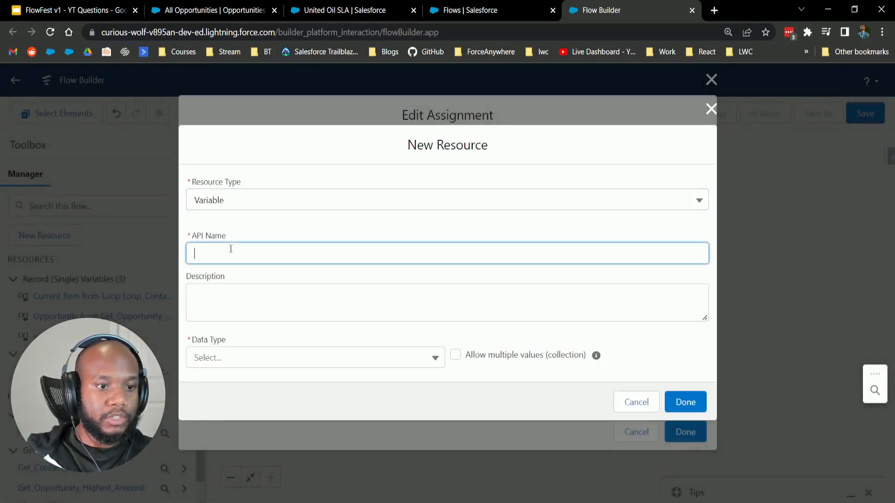
text(varCollectionOppContactRole)
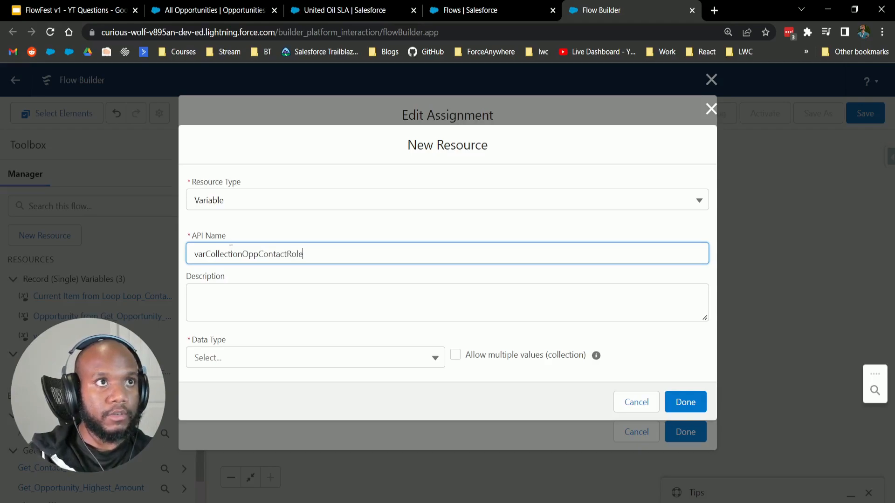
Set the new variable's data type to Record and allow multiple values so it is a collection.
click(288, 369)
click(253, 195)
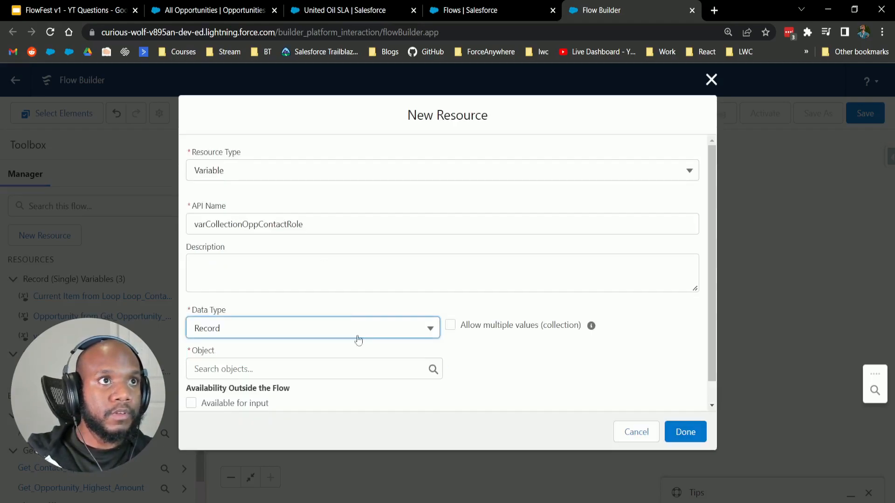
scroll(490, 399, down, 1)
click(450, 302)
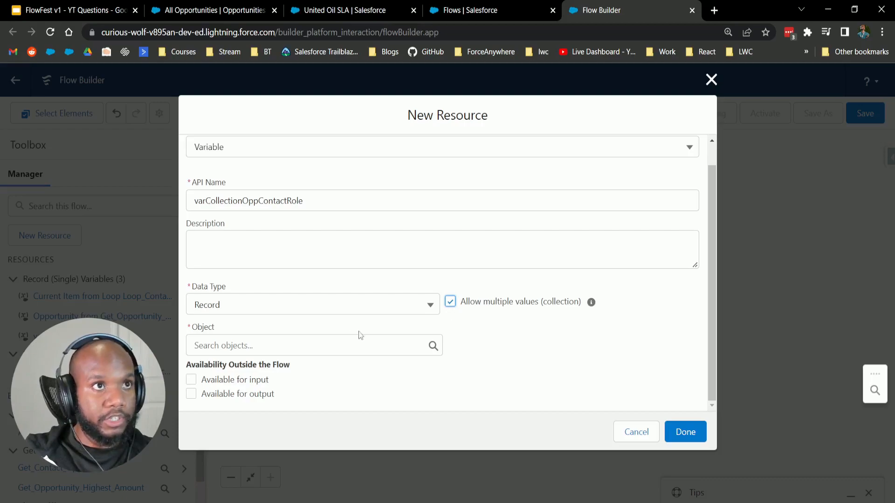
Set the collection variable's object to Opportunity Contact Role and finish creating the resource.
click(355, 345)
text(opp)
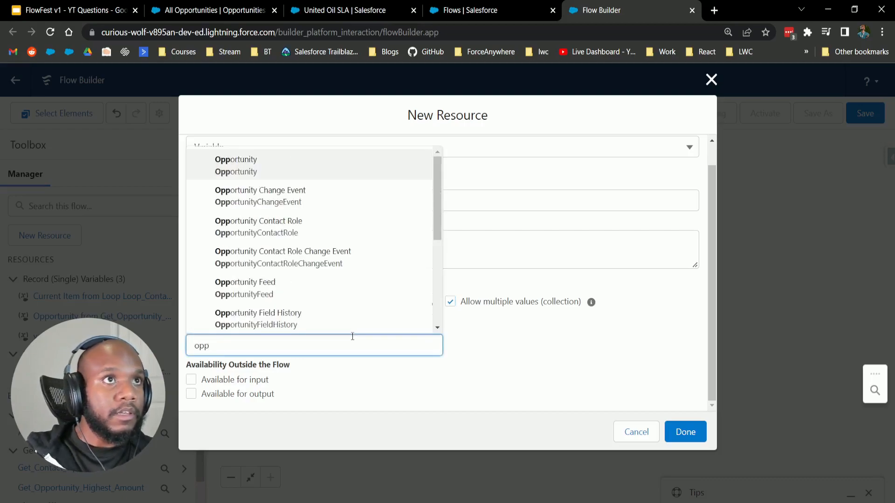
click(275, 227)
click(507, 348)
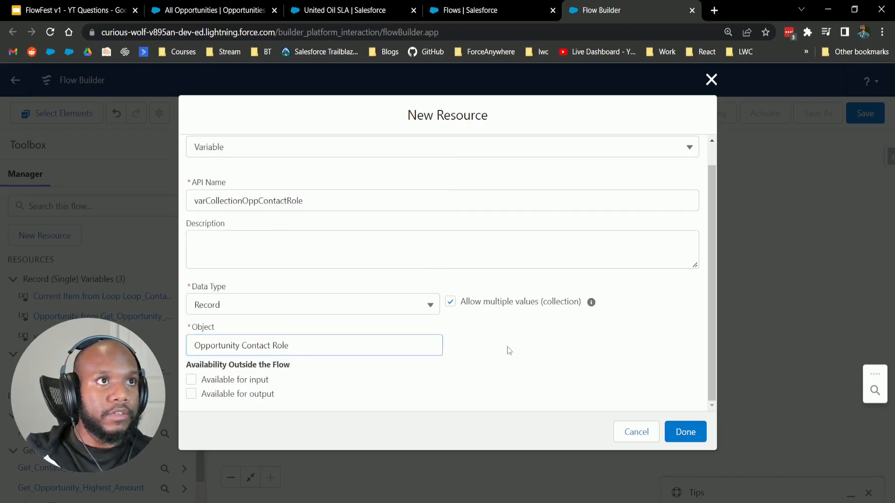
click(687, 432)
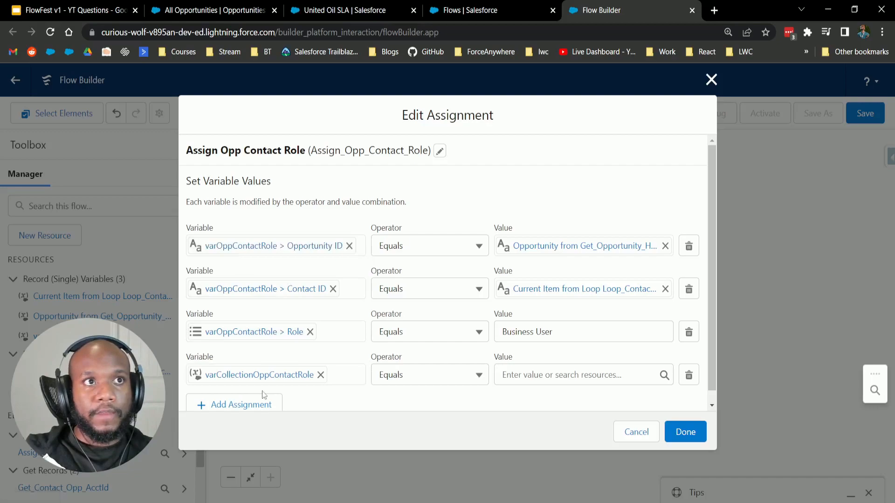
Set the operator of the varCollectionOppContactRole row to Add, reviewing the other available operators.
click(420, 377)
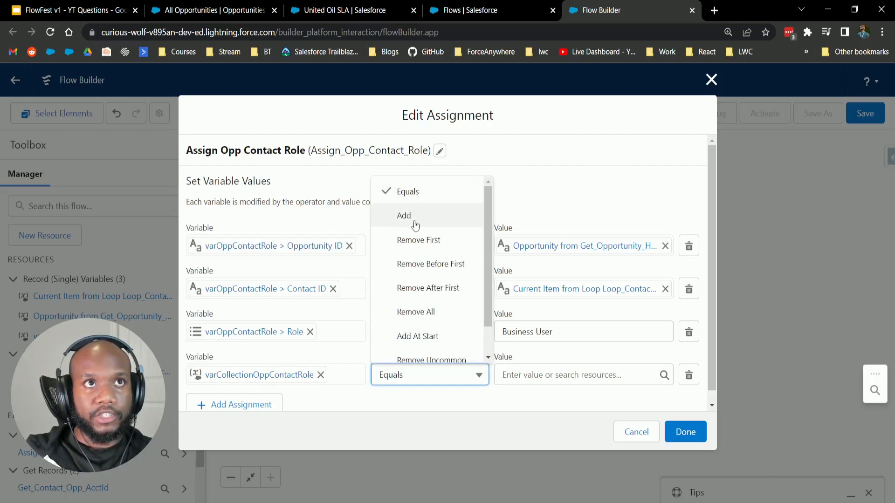
scroll(423, 227, down, 1)
scroll(422, 227, up, 1)
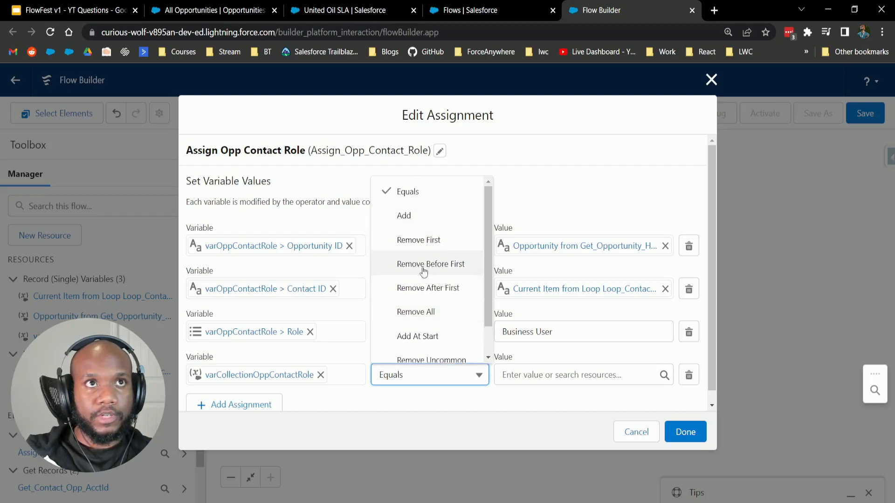
scroll(432, 317, down, 1)
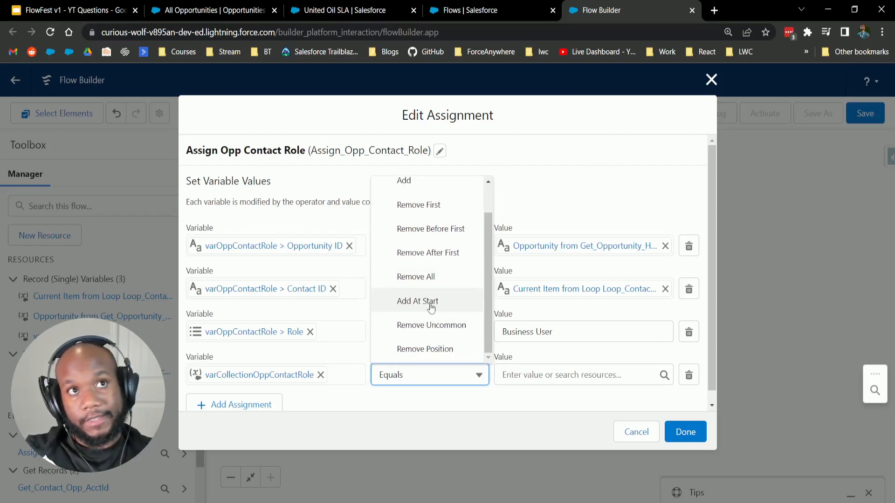
scroll(434, 307, up, 2)
click(409, 218)
click(513, 406)
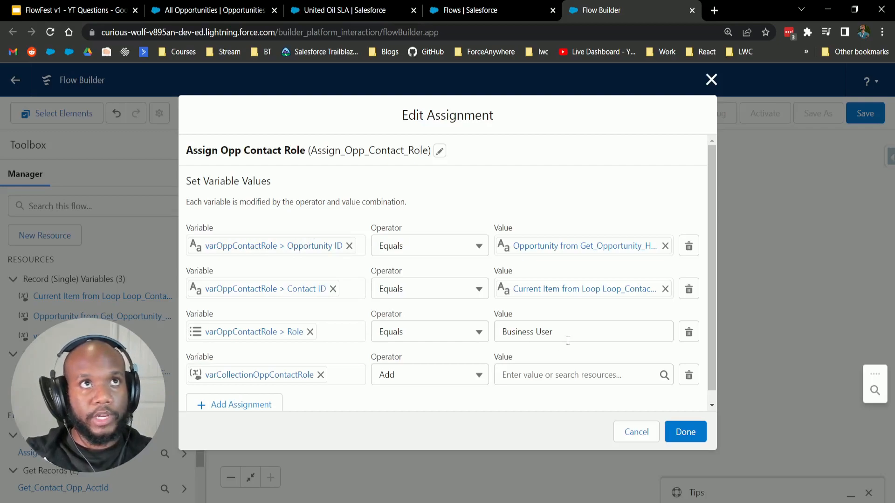
Set the value added to varCollectionOppContactRole to the single record variable varOppContactRole and finish the assignment.
click(540, 377)
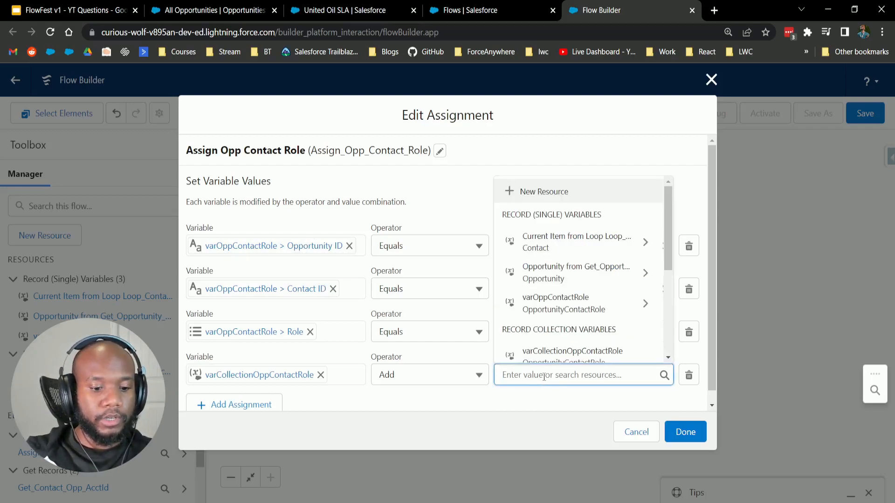
text(var)
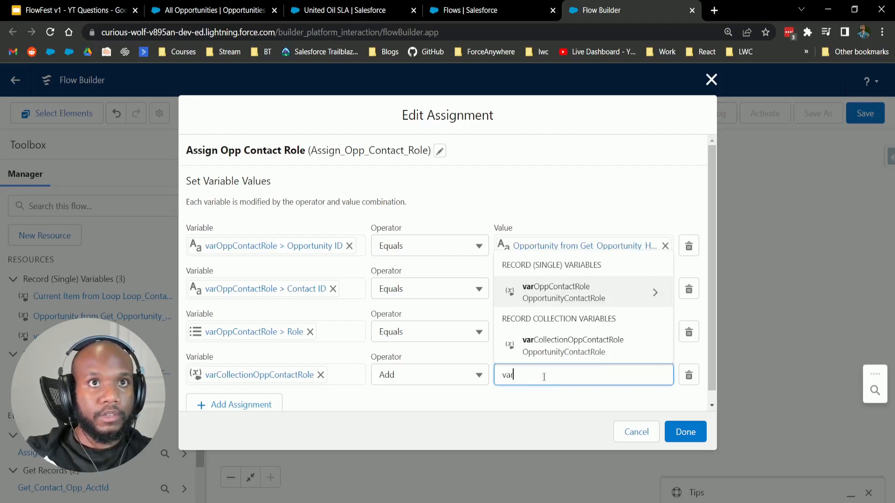
click(555, 292)
click(508, 396)
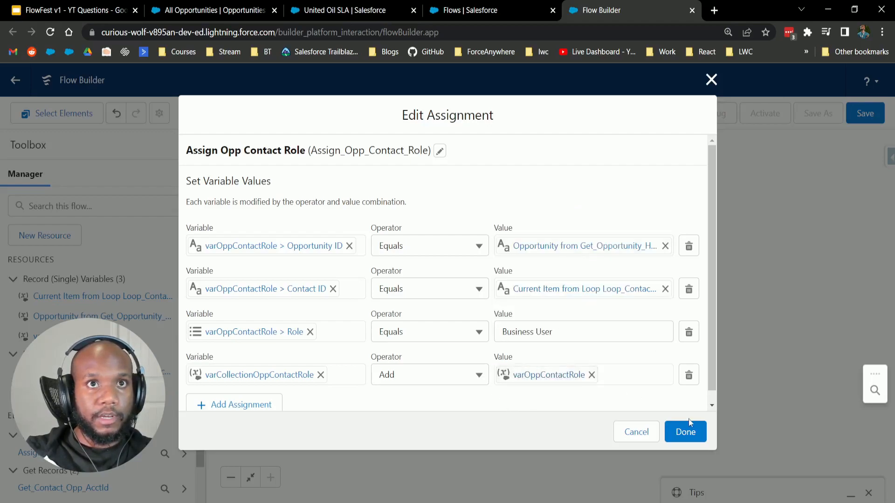
click(685, 431)
scroll(713, 387, up, 3)
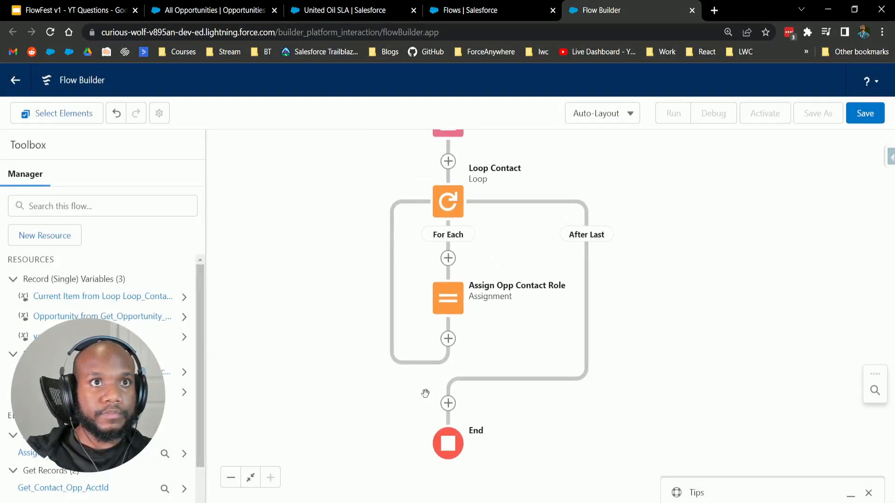
click(448, 403)
click(636, 278)
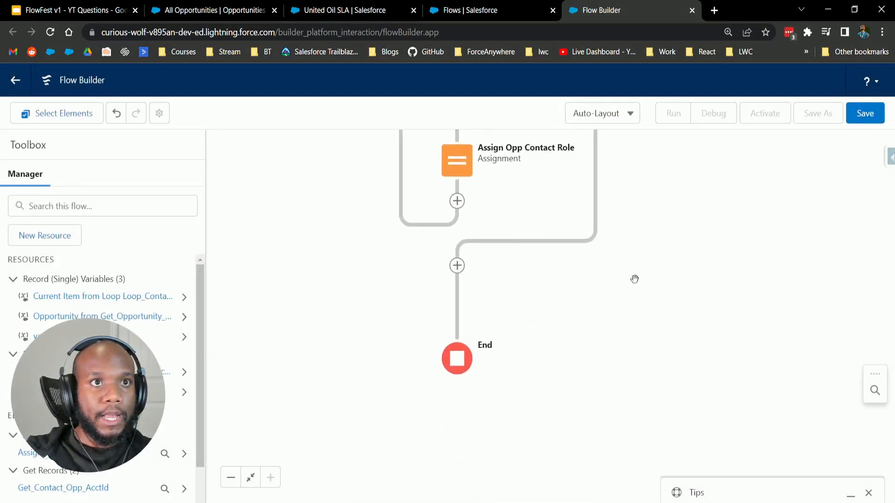
click(457, 266)
scroll(445, 417, down, 3)
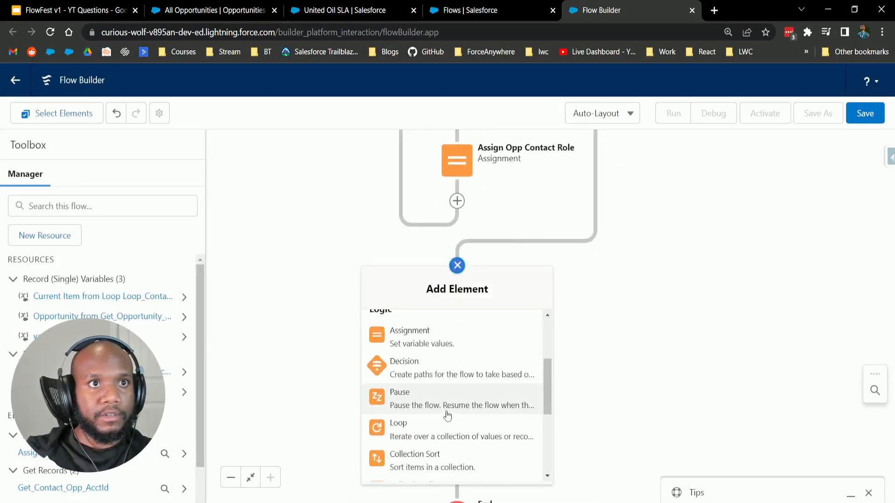
scroll(448, 401, down, 3)
scroll(449, 395, down, 1)
click(448, 403)
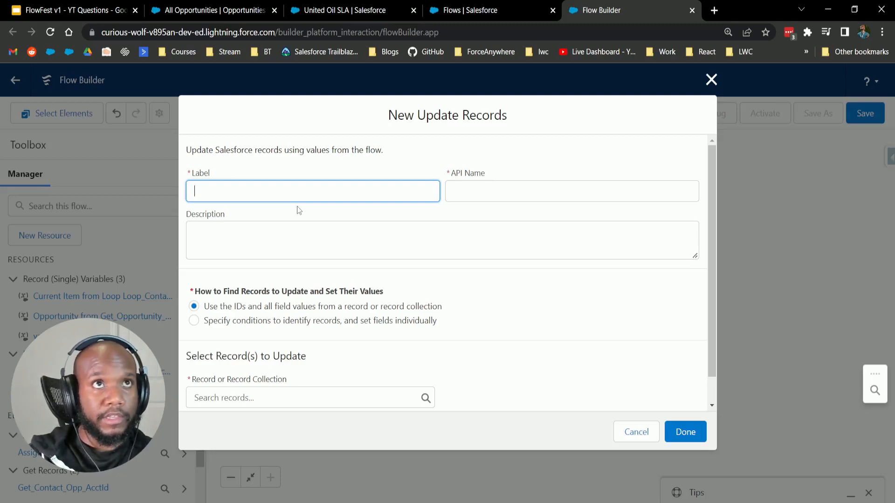
click(636, 432)
Add a Create Records element after the loop's After Last path, labelled "Create Opp Contact Role - From Collection".
click(457, 265)
scroll(426, 401, down, 6)
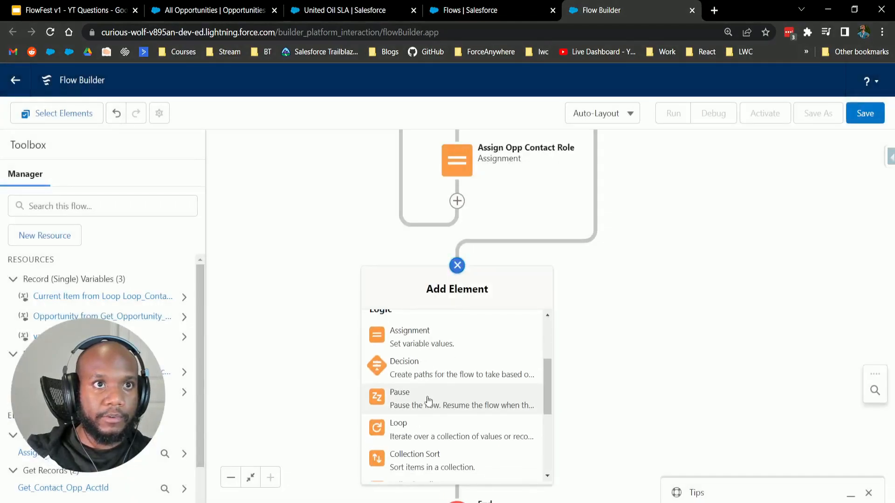
click(448, 425)
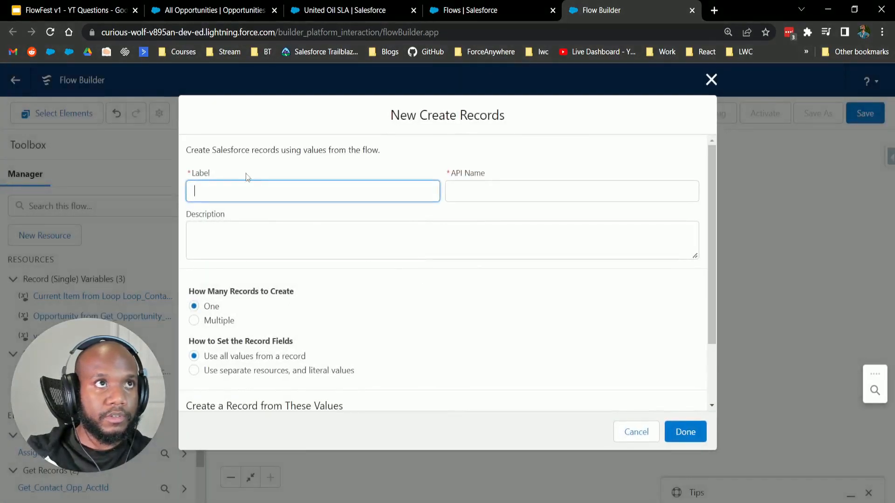
text(Create Opp Contact Role -)
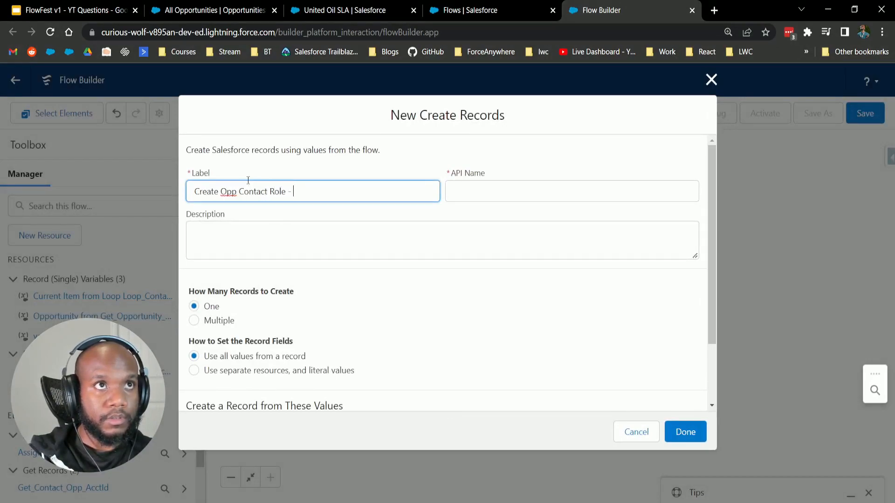
text( From Collection)
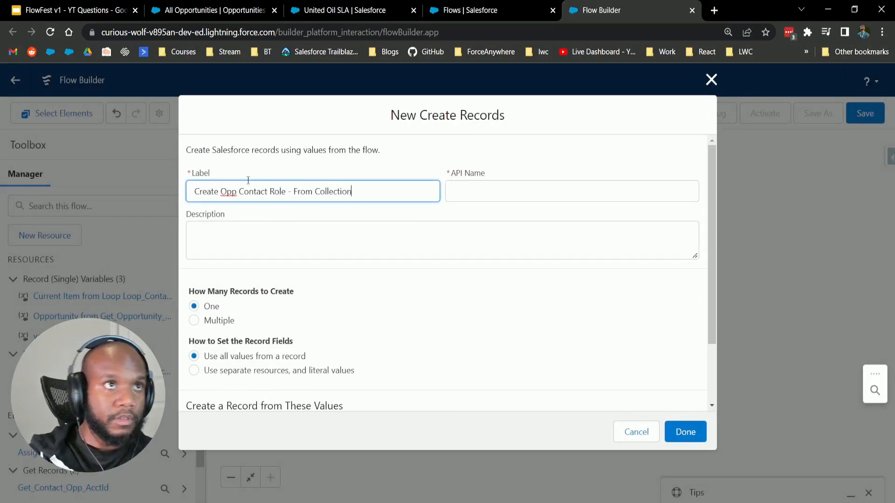
click(377, 305)
Have the element create multiple records from the varCollectionOppContactRole record collection and finish it.
scroll(280, 280, down, 2)
scroll(211, 252, up, 3)
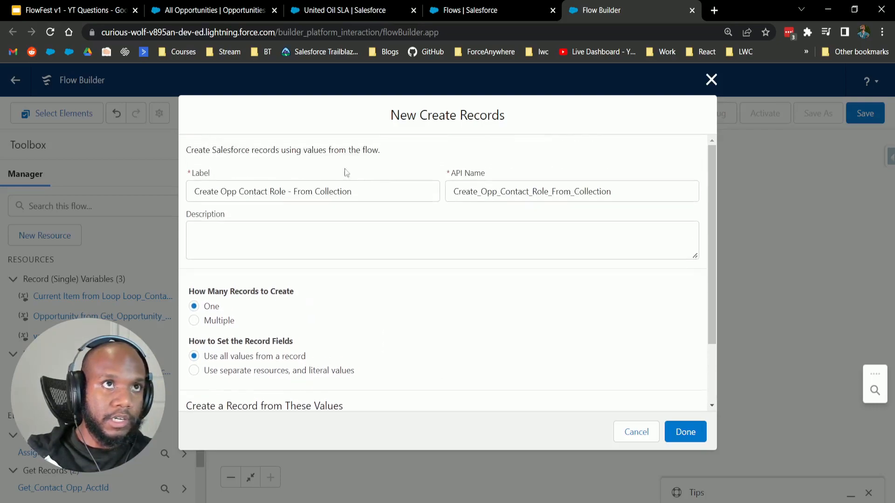
click(207, 322)
scroll(201, 268, down, 1)
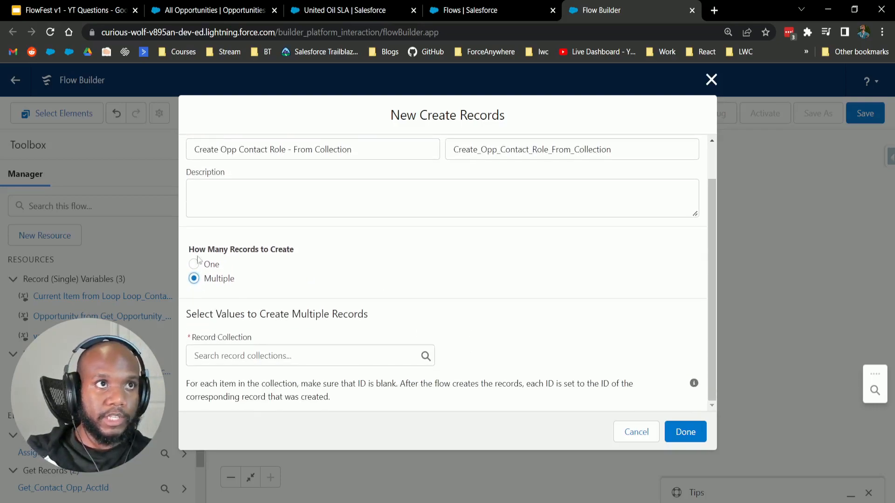
click(236, 357)
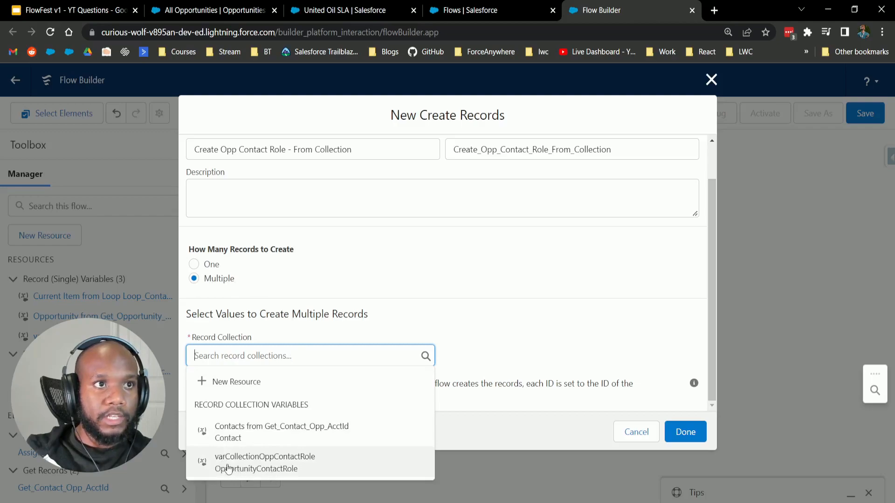
click(295, 467)
click(680, 428)
drag(664, 300, 659, 361)
drag(642, 275, 641, 313)
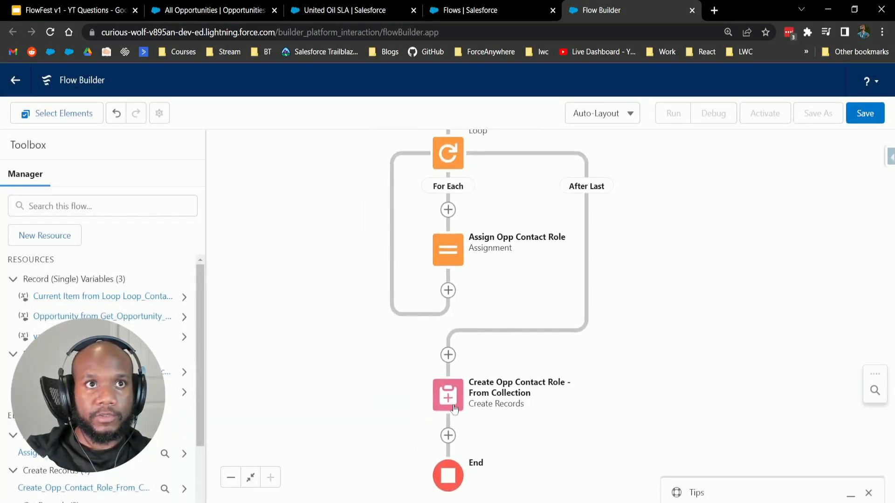
Save the flow with the label "Opportunity Contact Role - Create From Highest Amount", leaving the description blank.
click(865, 116)
click(297, 228)
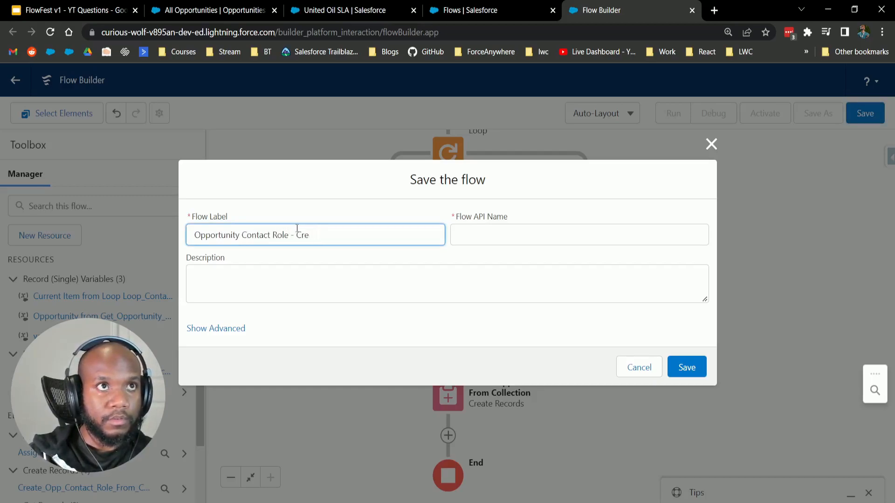
text(From Highest Amount)
click(407, 288)
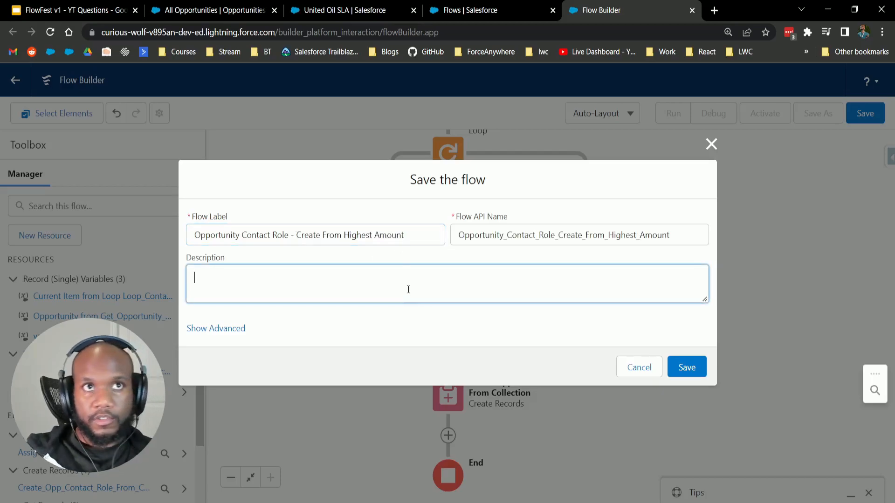
click(688, 368)
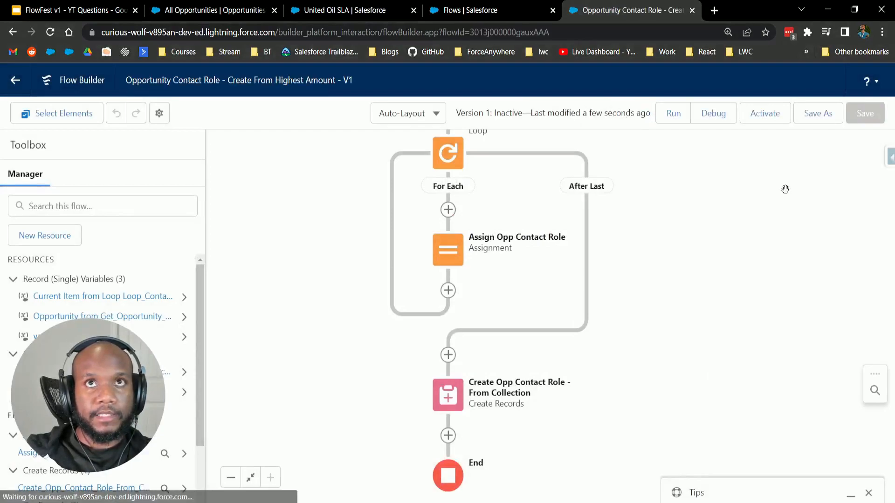
Run a debug of the saved flow with rollback mode enabled.
click(713, 113)
click(301, 271)
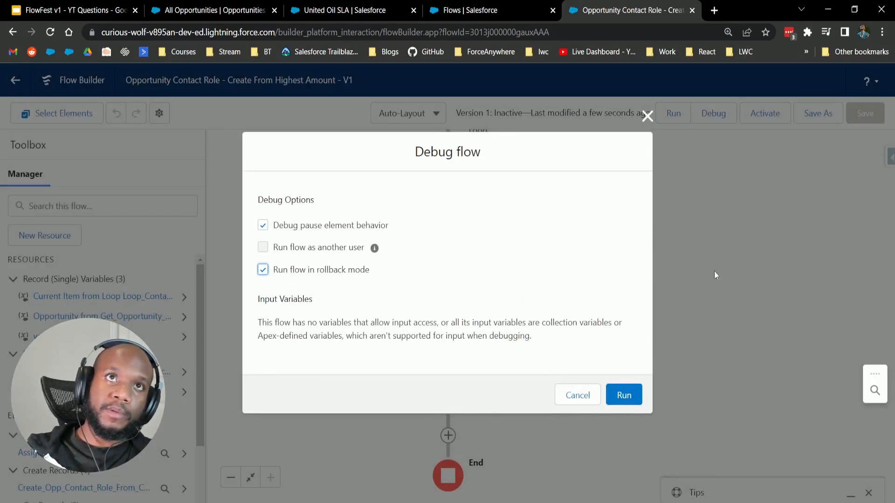
click(624, 394)
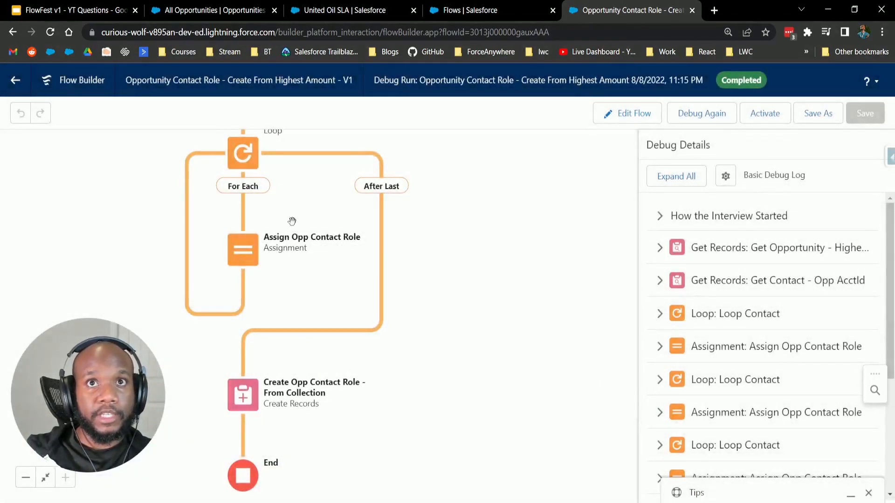
Open the United Oil SLA opportunity from the All Opportunities list and check its Contact Roles related list.
click(224, 17)
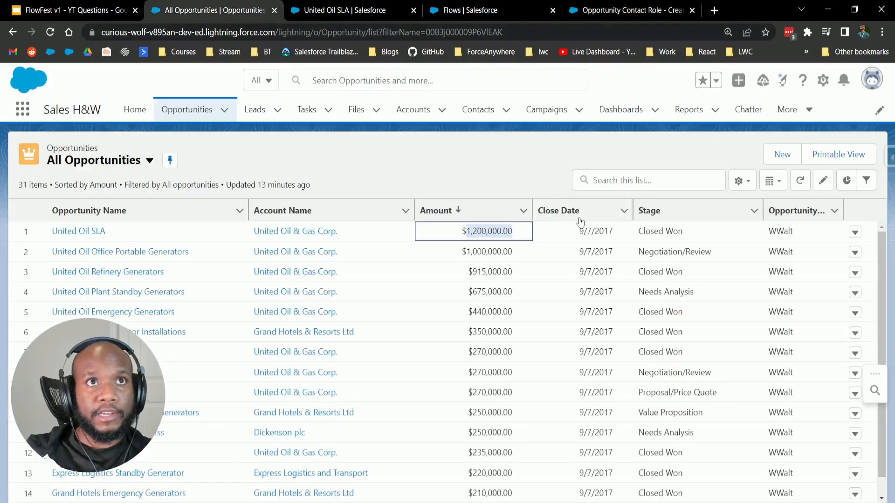
click(89, 231)
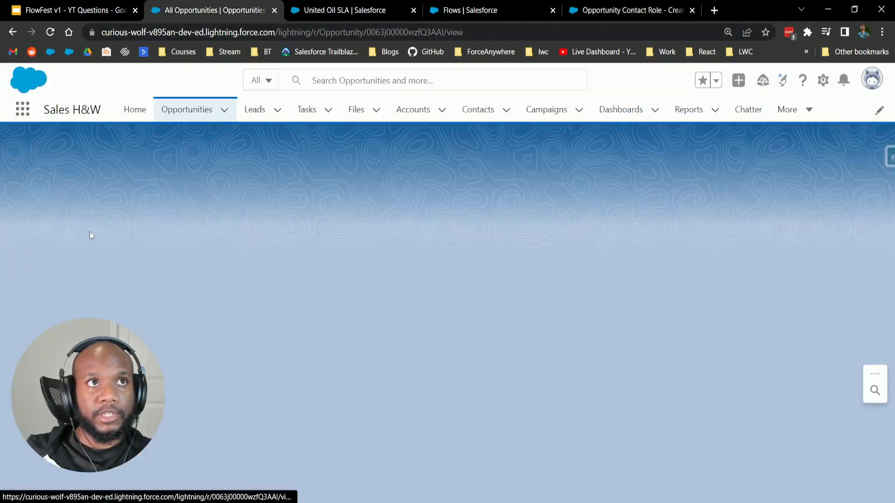
scroll(270, 315, down, 5)
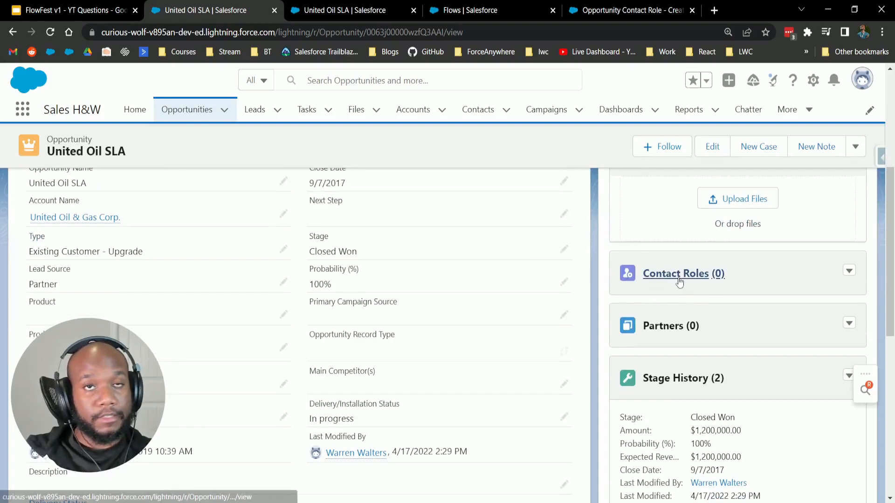
click(332, 10)
click(209, 10)
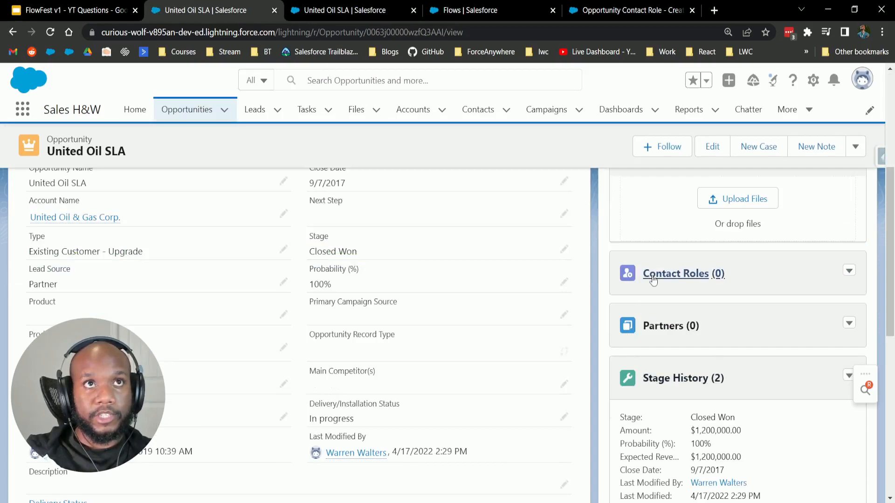
scroll(398, 183, up, 5)
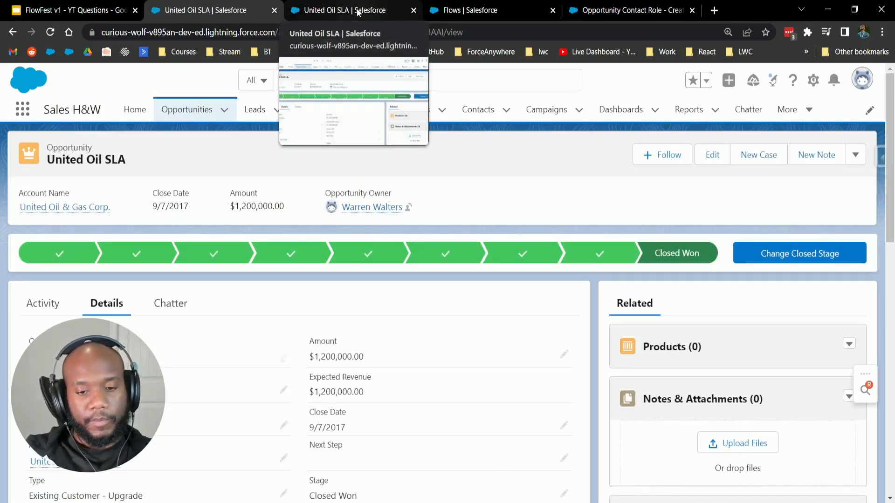
Return to the flow's debug run and read the details of the Get Opportunity - Highest Amount element.
click(585, 10)
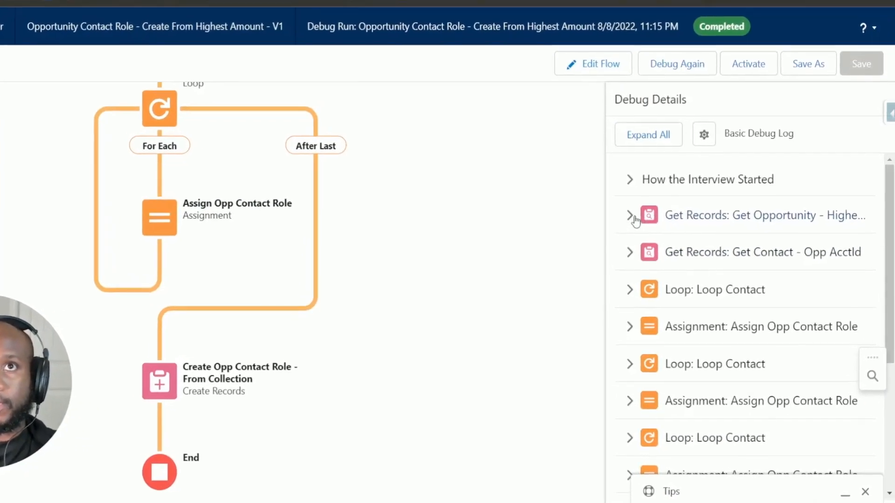
click(615, 204)
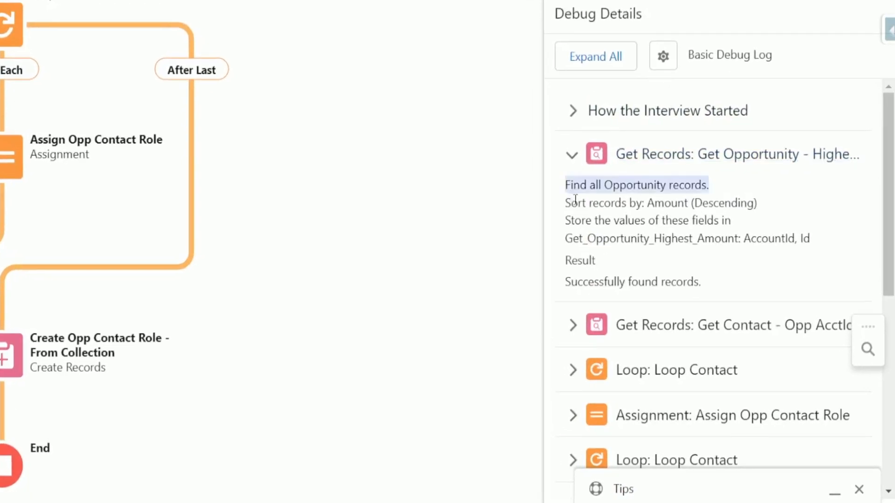
drag(609, 228, 686, 313)
drag(652, 281, 719, 290)
click(728, 289)
Expand the Get Contact - Opp AcctId debug entry and read its filter, stored fields and result.
click(575, 325)
scroll(636, 298, down, 5)
scroll(597, 202, up, 2)
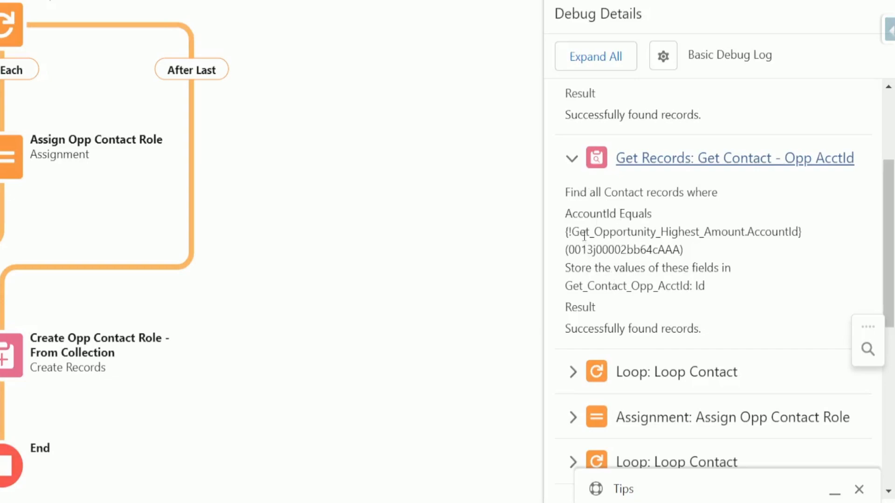
Check the AccountId filter value and the result in the Get Contact - Opp AcctId debug entry.
drag(565, 210, 625, 250)
click(653, 260)
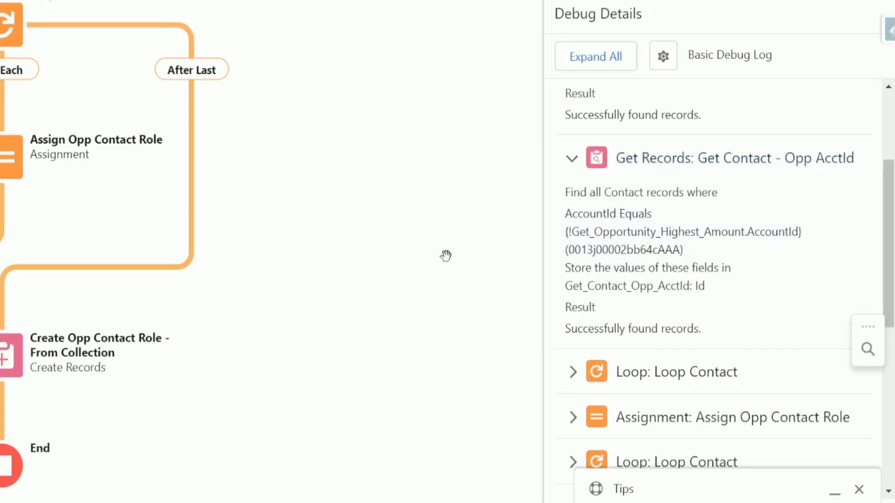
drag(451, 201, 418, 359)
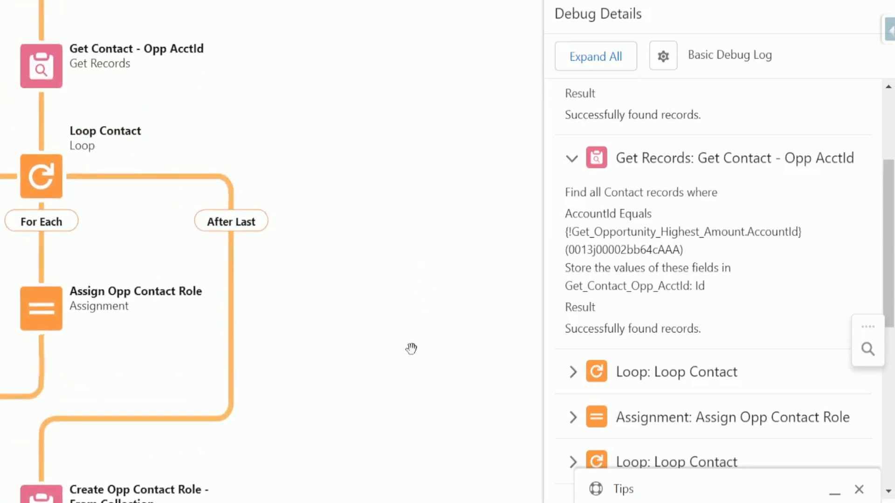
double_click(605, 250)
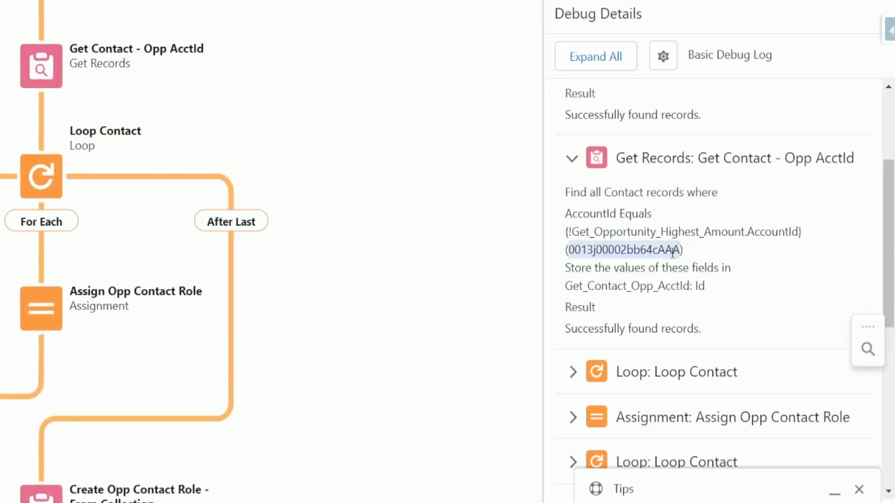
drag(604, 328, 709, 332)
Expand the first Loop Contact debug entry and read the collection of contact IDs it loops through.
scroll(713, 299, down, 2)
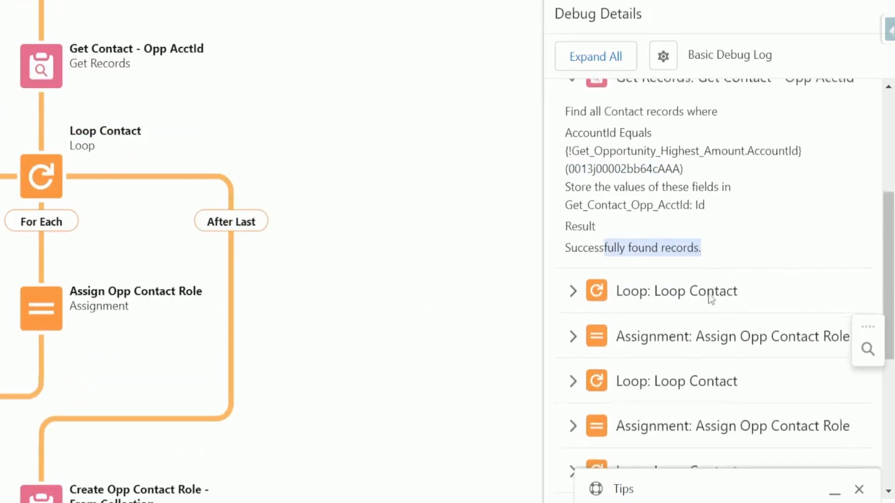
click(573, 288)
scroll(636, 261, down, 3)
drag(565, 171, 730, 189)
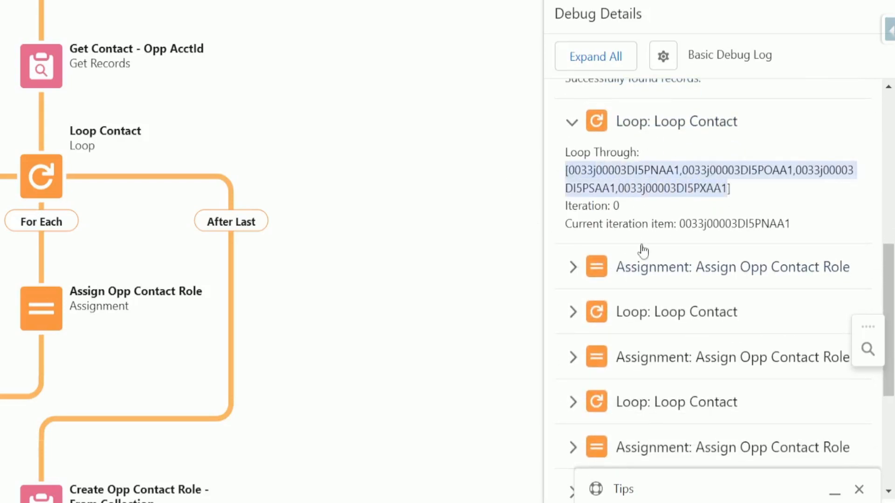
Expand the first Assign Opp Contact Role debug entry and examine its assignments, role value and collection variable result.
scroll(578, 223, down, 2)
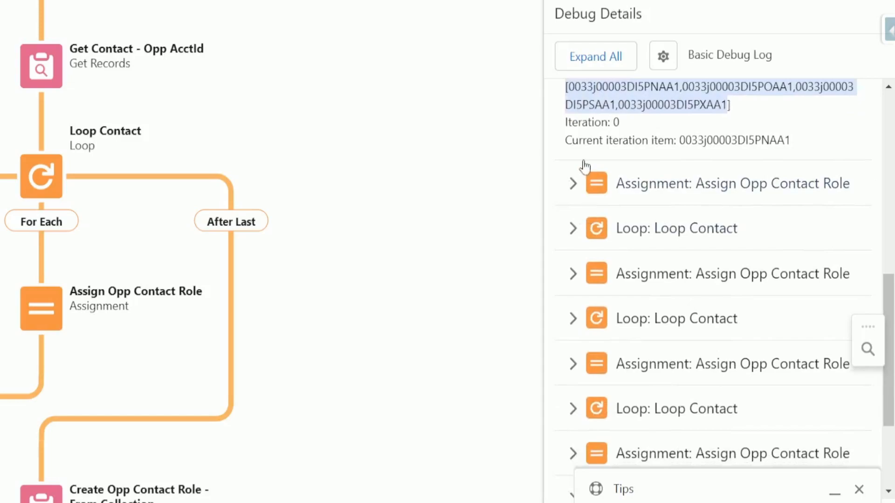
click(589, 190)
drag(586, 214, 649, 282)
click(738, 284)
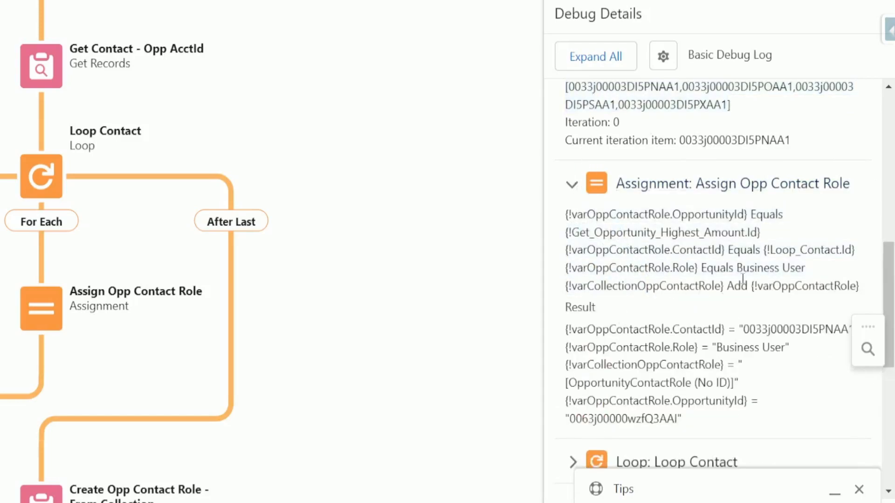
drag(732, 270, 802, 269)
click(750, 313)
scroll(629, 355, down, 2)
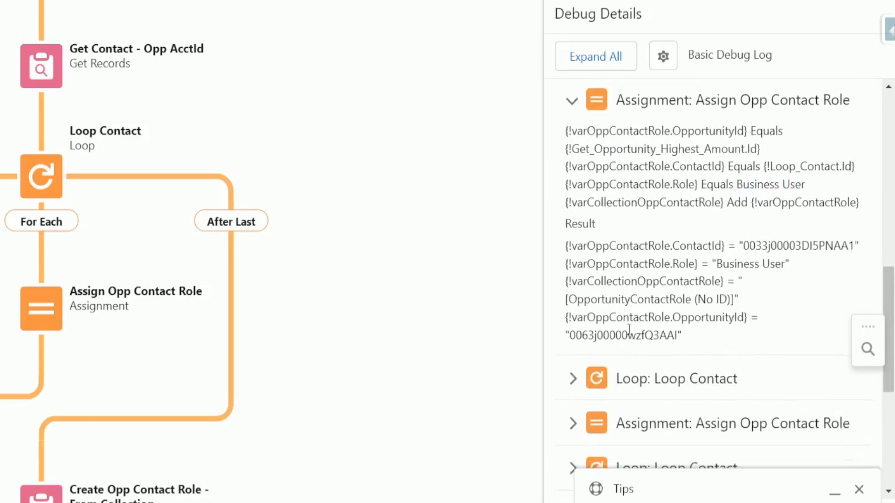
drag(597, 299, 730, 300)
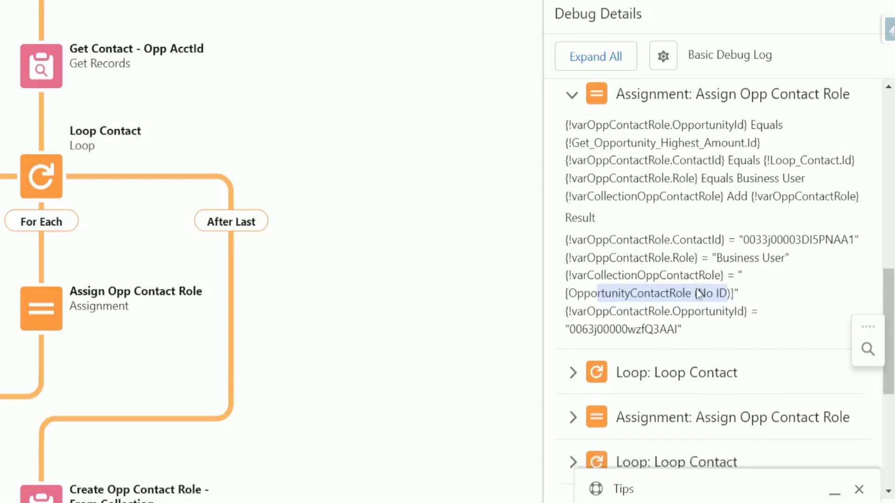
scroll(726, 275, down, 2)
click(697, 192)
drag(714, 182, 760, 189)
Expand the second iteration's Loop Contact and Assign Opp Contact Role debug entries and read the assigned contact ID and collection.
scroll(651, 201, down, 2)
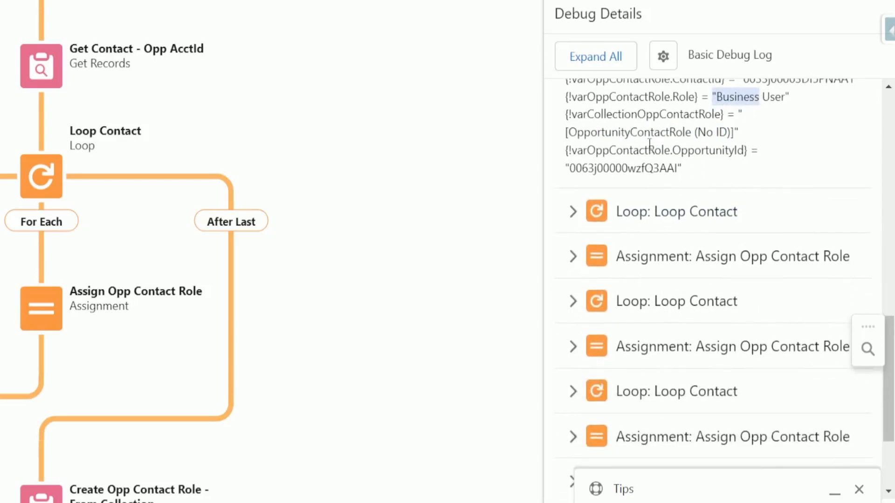
click(570, 211)
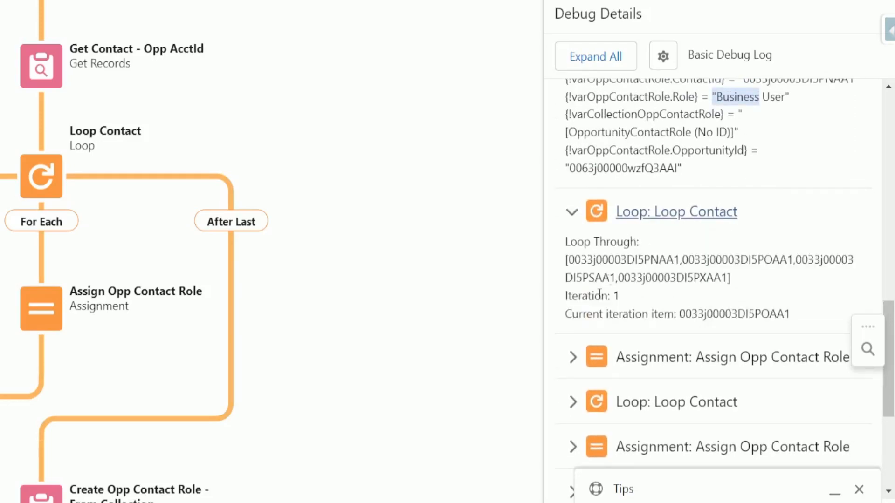
click(573, 366)
scroll(629, 373, down, 3)
scroll(643, 362, up, 2)
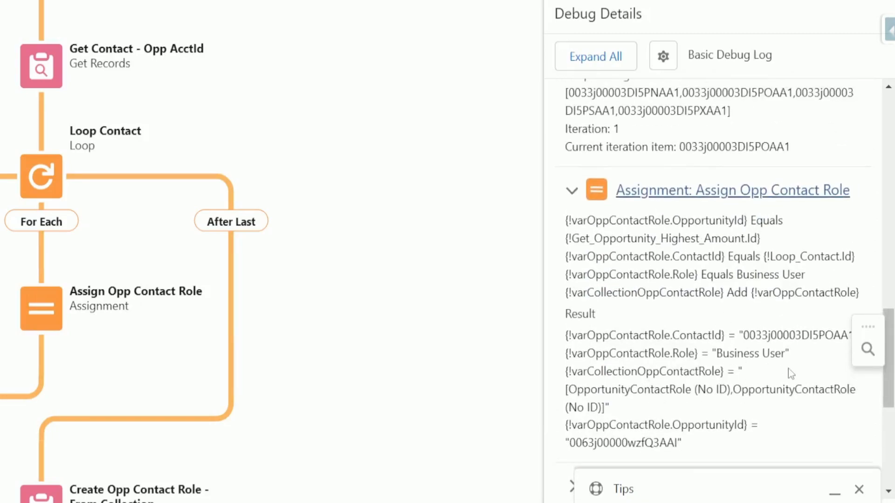
scroll(786, 370, up, 2)
drag(825, 419, 853, 425)
scroll(820, 419, up, 1)
scroll(828, 424, down, 1)
click(823, 419)
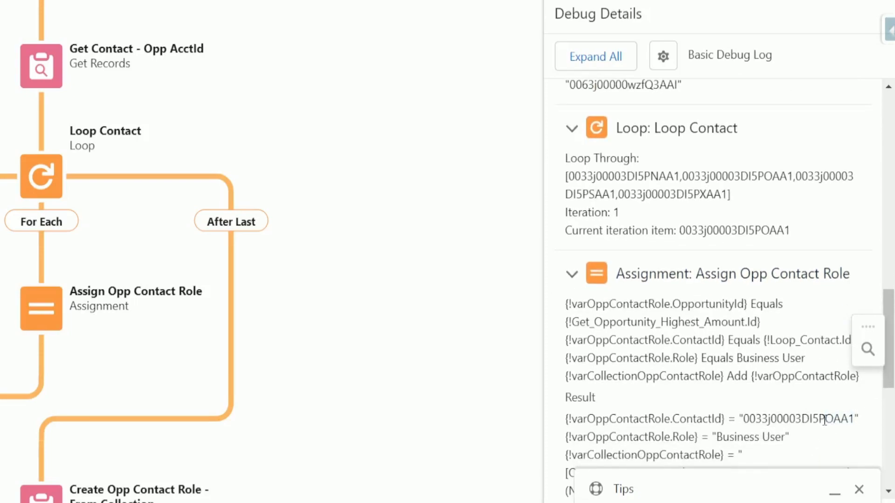
Compare the contact IDs in the loop collection with those assigned in the first and second iterations.
drag(764, 176, 779, 176)
scroll(772, 261, down, 1)
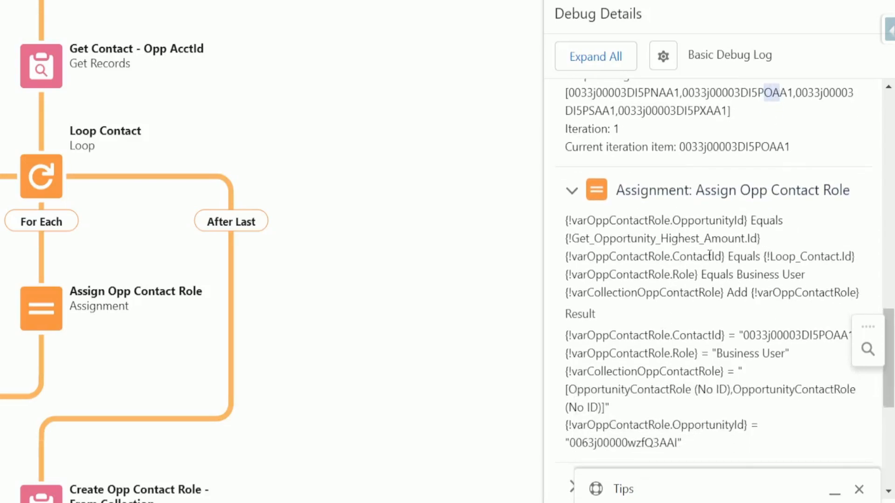
scroll(728, 405, up, 1)
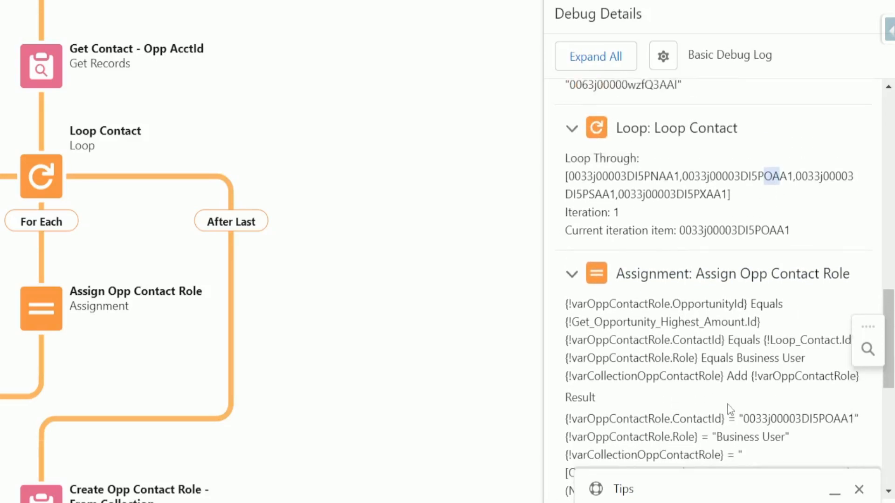
scroll(729, 406, down, 2)
scroll(766, 219, up, 2)
scroll(774, 207, down, 1)
scroll(764, 261, up, 3)
scroll(758, 277, up, 3)
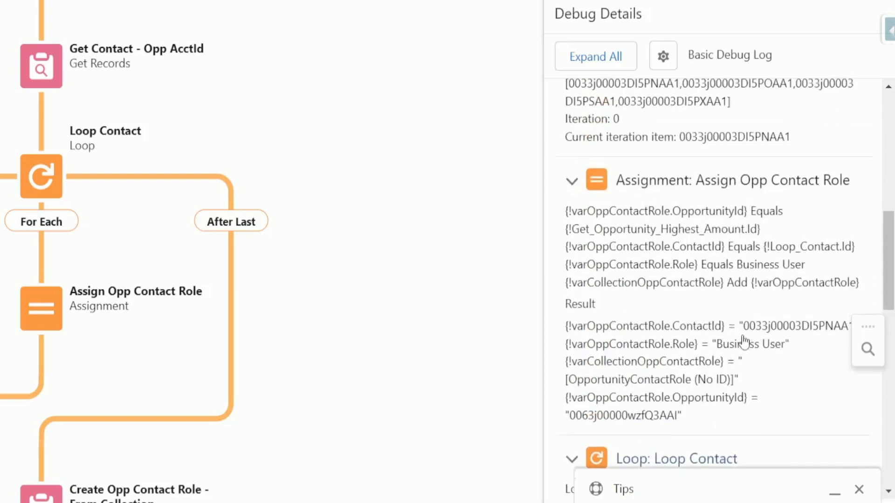
scroll(777, 320, down, 2)
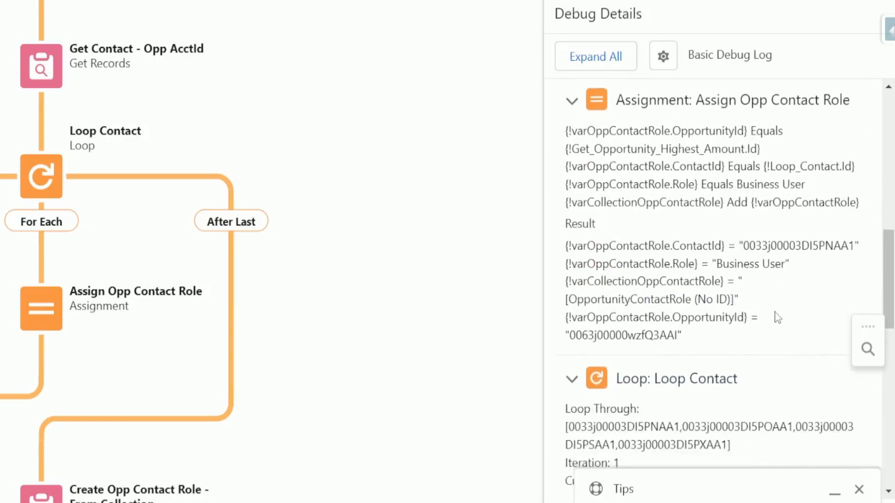
mouse_move(819, 246)
mouse_down()
mouse_move(843, 253)
mouse_move(835, 248)
mouse_up()
click(828, 252)
Expand the Create Records and Rollback debug entries and examine the contact role values to insert and the rollback note.
scroll(665, 295, down, 10)
scroll(713, 280, down, 4)
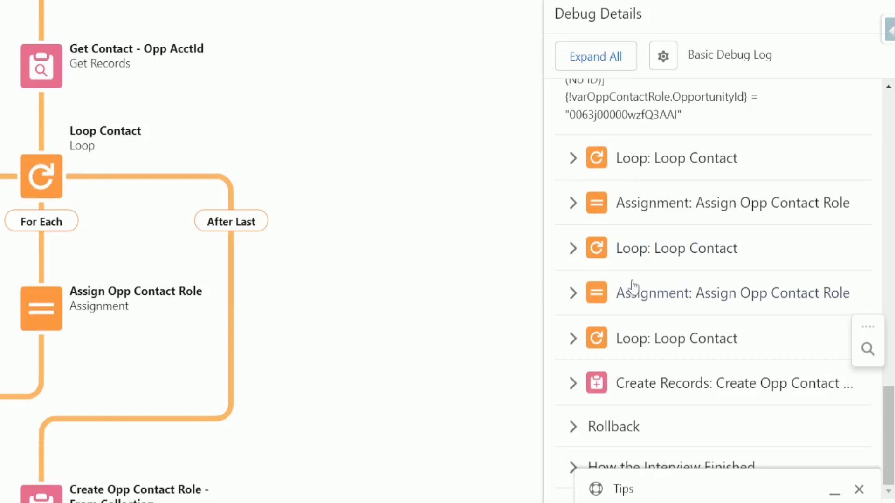
click(572, 385)
scroll(682, 345, down, 3)
scroll(681, 345, down, 2)
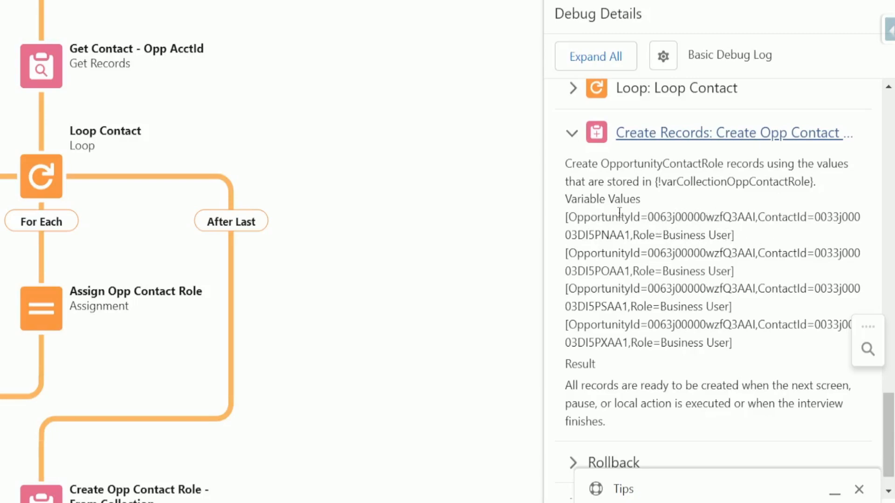
double_click(603, 219)
click(615, 249)
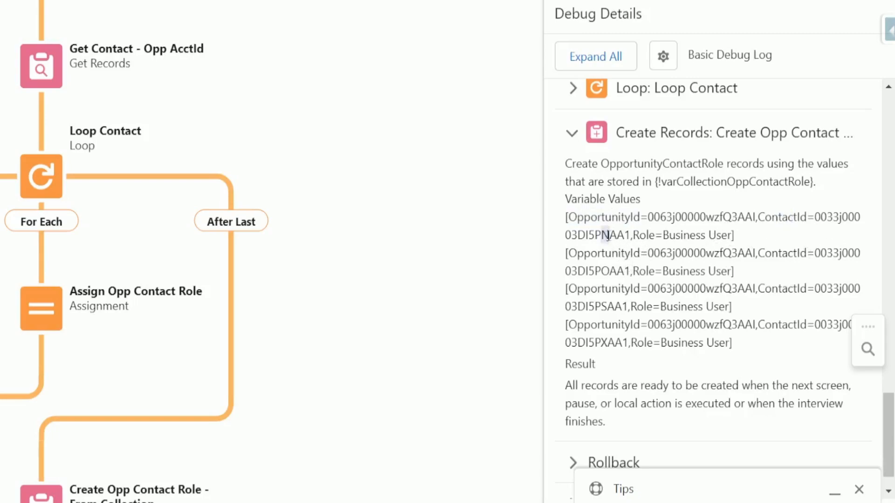
drag(613, 236, 630, 237)
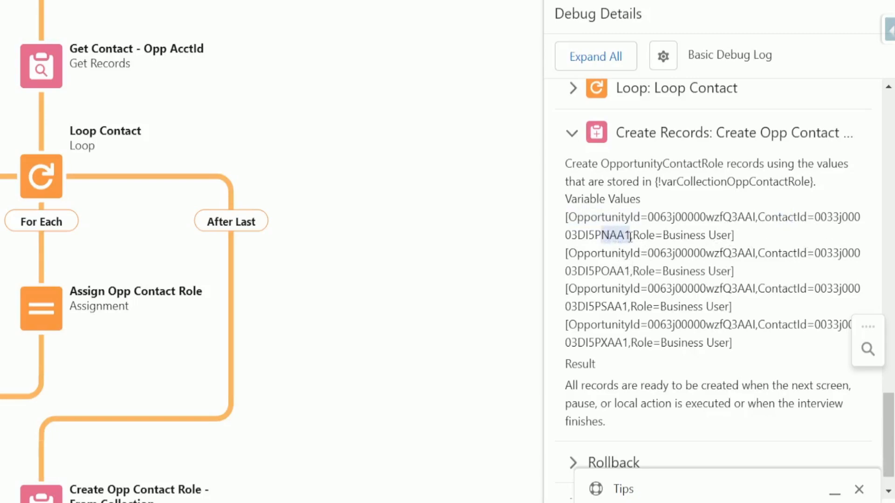
click(610, 273)
drag(595, 308, 622, 307)
scroll(631, 342, down, 1)
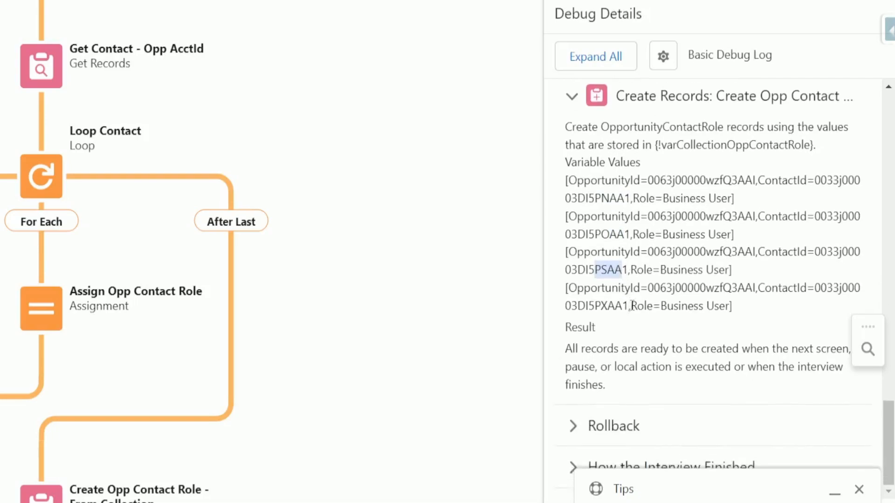
click(614, 430)
scroll(606, 326, down, 1)
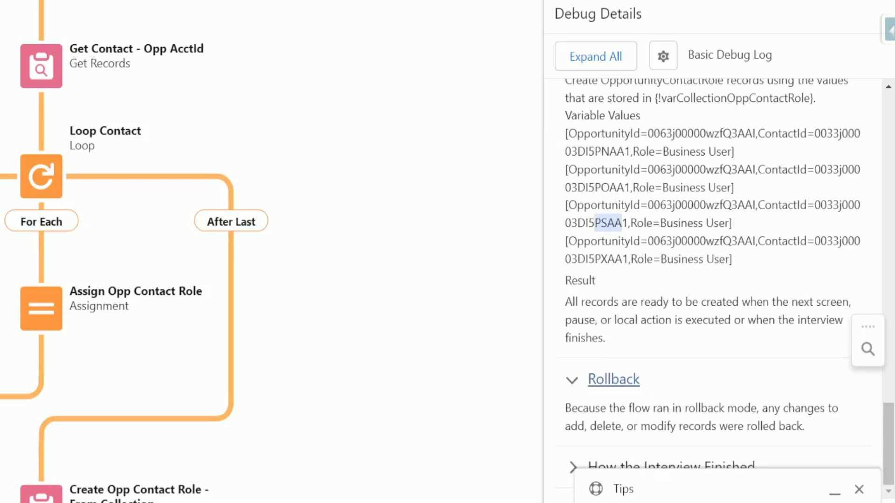
Debug the flow again with rollback mode turned off.
click(701, 113)
click(263, 269)
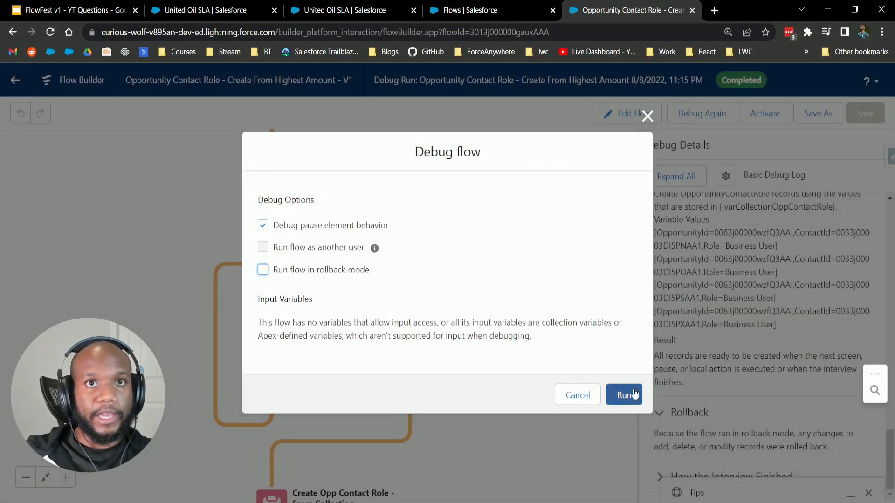
click(635, 395)
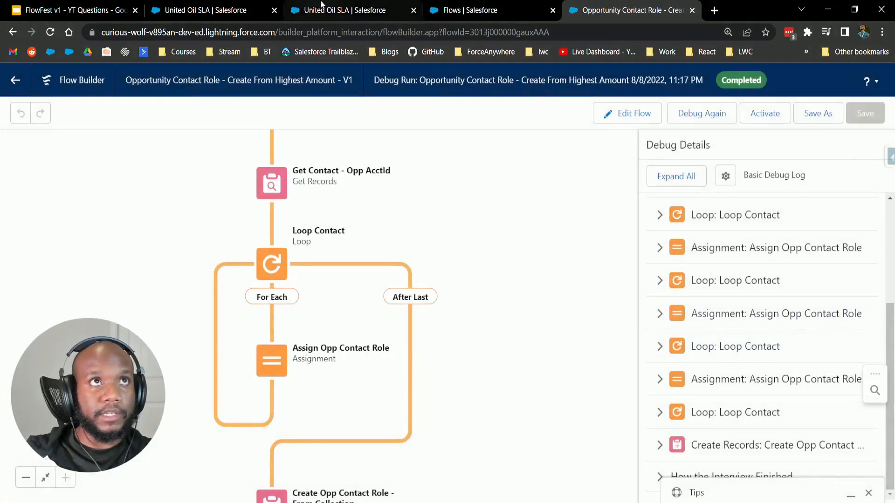
Close the duplicate United Oil SLA page, reload the remaining opportunity and open its full Contact Roles list.
click(322, 4)
click(251, 8)
middle_click(337, 12)
click(50, 32)
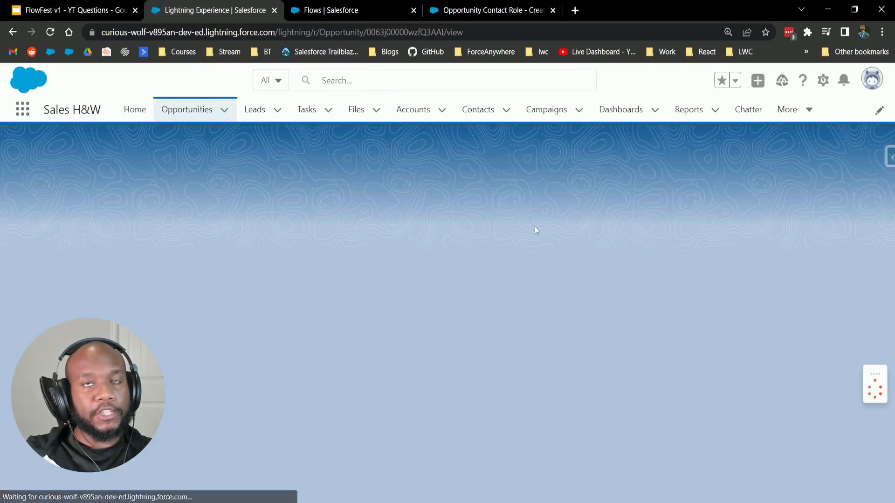
scroll(535, 226, down, 5)
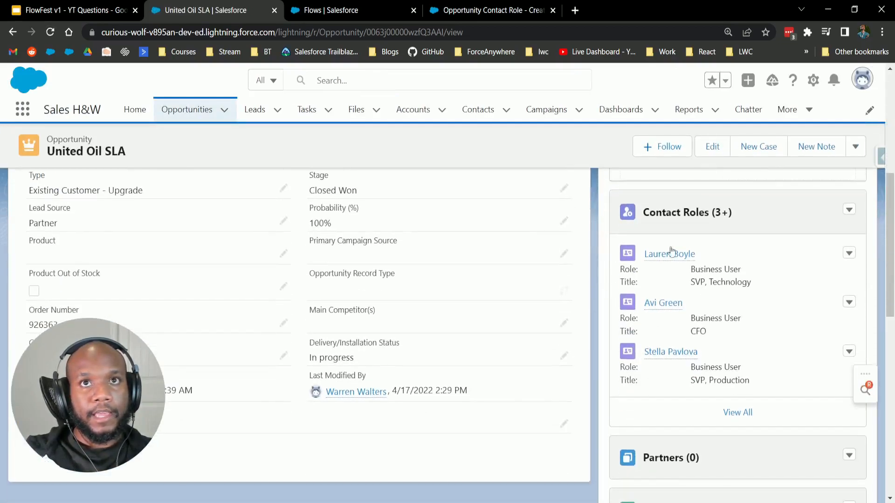
click(741, 413)
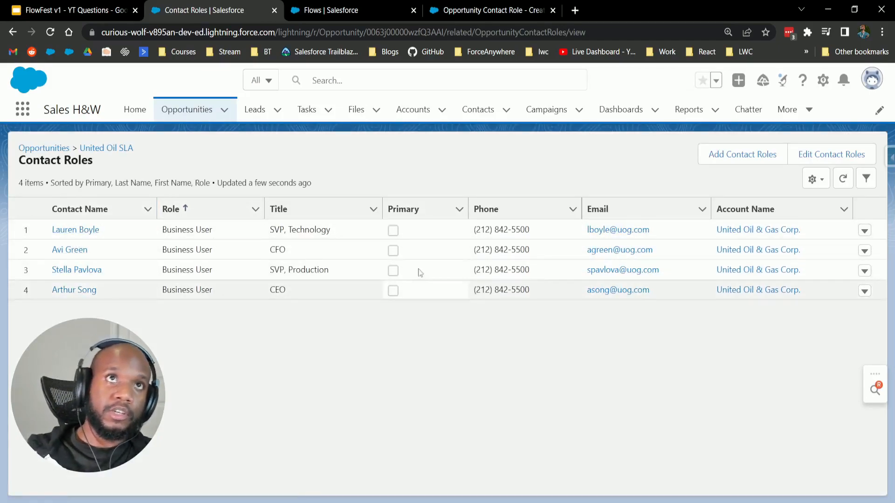
Return to the flow's debug run and switch back to editing the flow.
click(491, 10)
drag(260, 314, 538, 349)
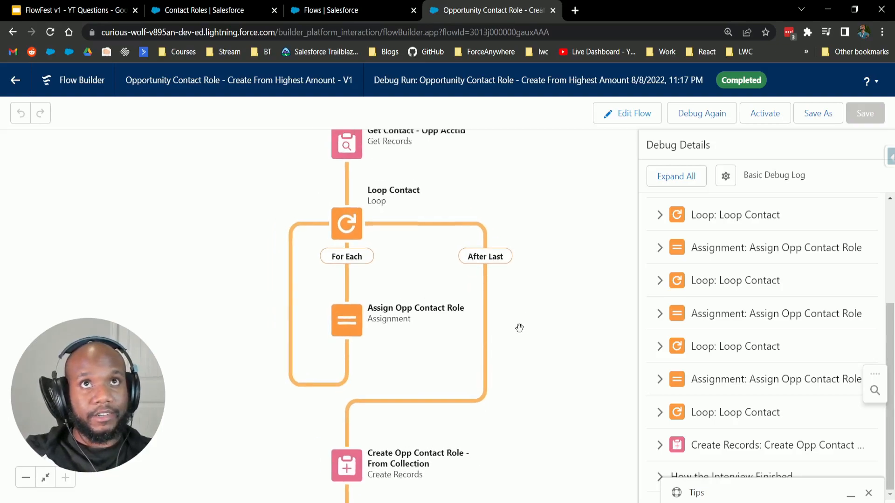
drag(585, 222, 588, 243)
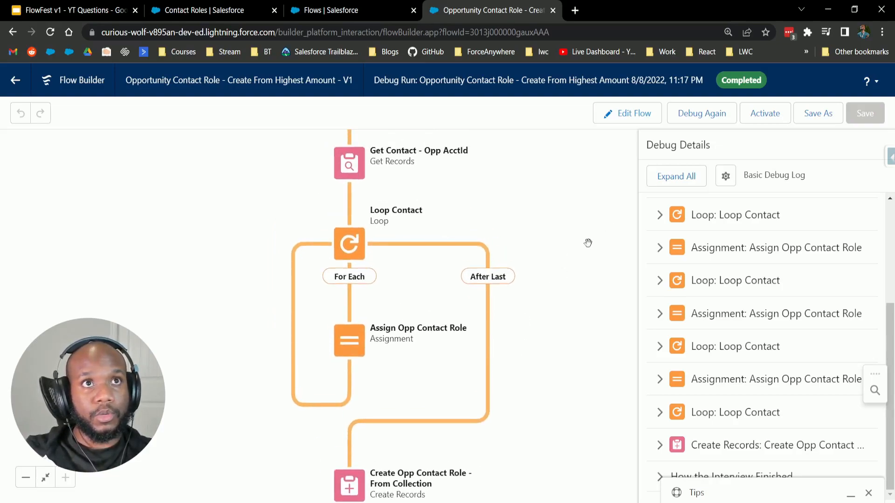
click(617, 116)
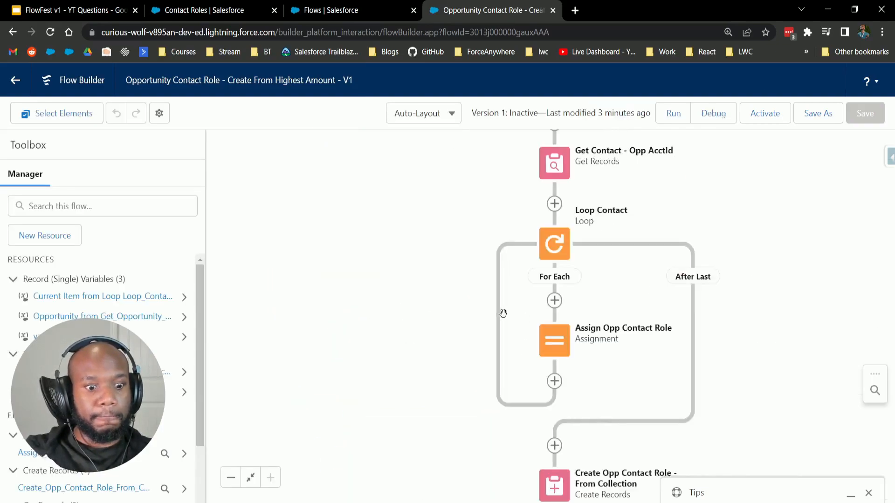
Open the Assign Opp Contact Role element and add an empty assignment row.
drag(718, 362, 679, 372)
double_click(515, 353)
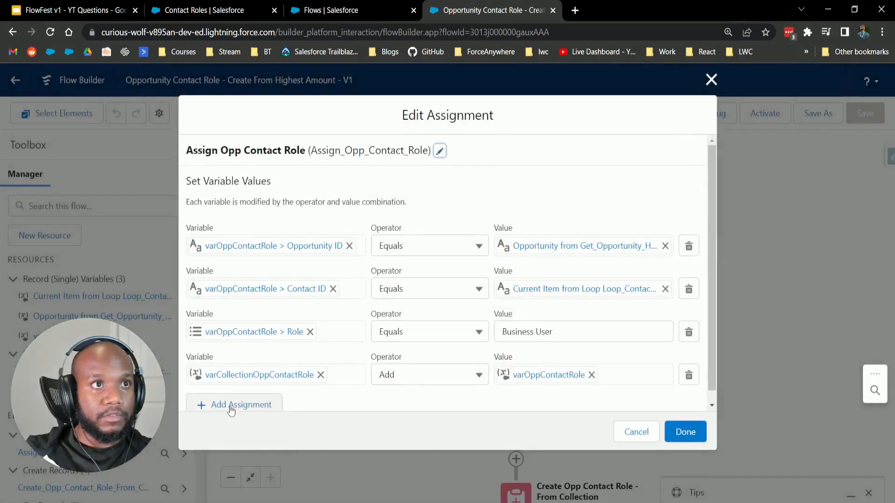
scroll(393, 368, down, 1)
click(233, 403)
scroll(304, 384, down, 1)
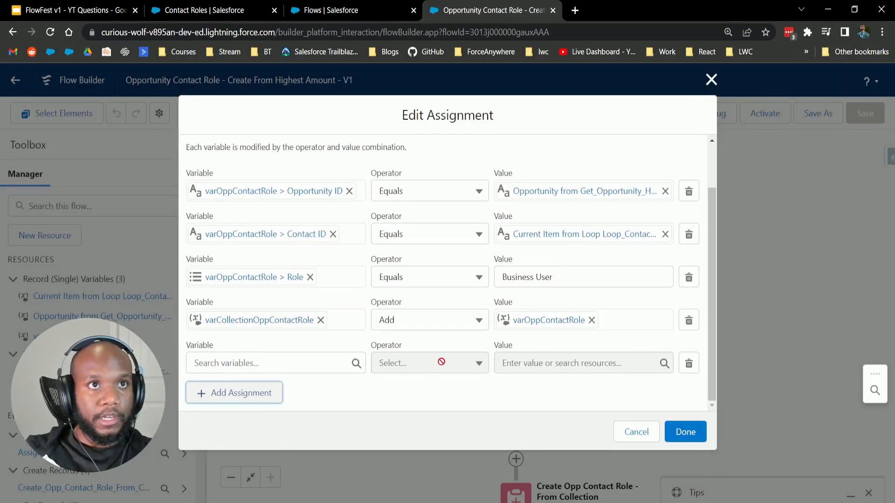
Create a new variable resource named varCountOfContacts with the Number data type for the empty assignment row.
click(266, 363)
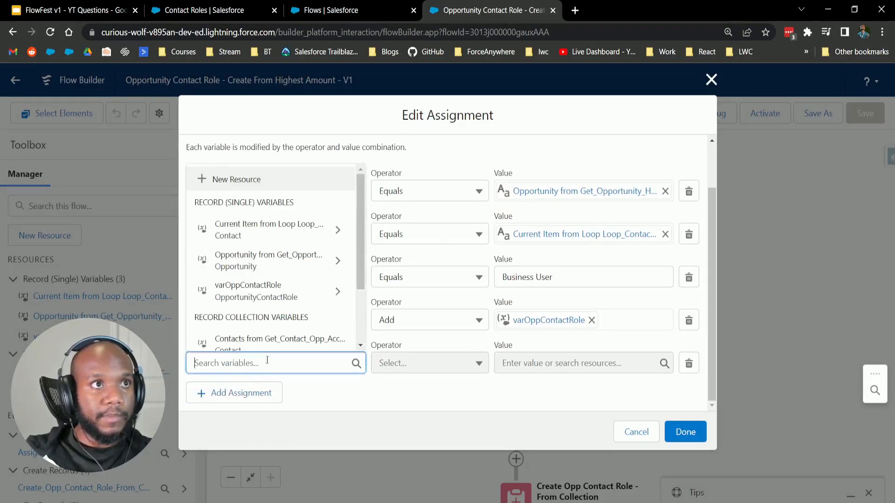
click(263, 185)
click(275, 230)
click(276, 254)
click(264, 259)
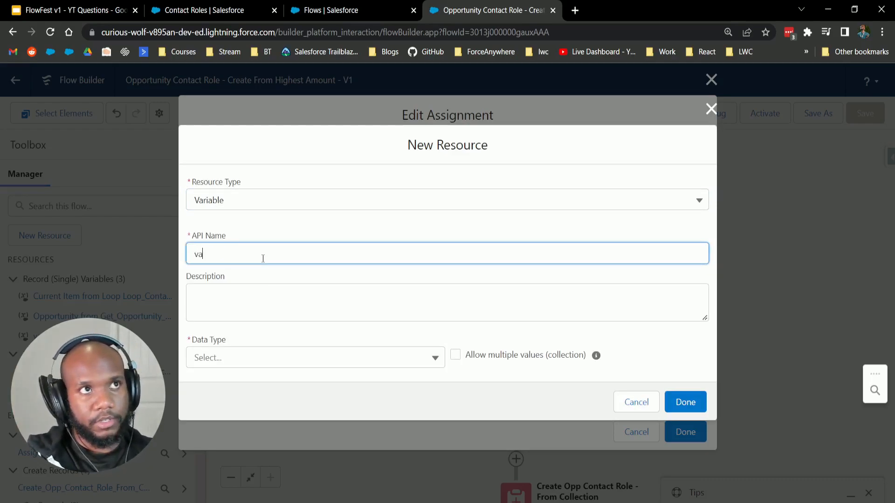
text(varCount)
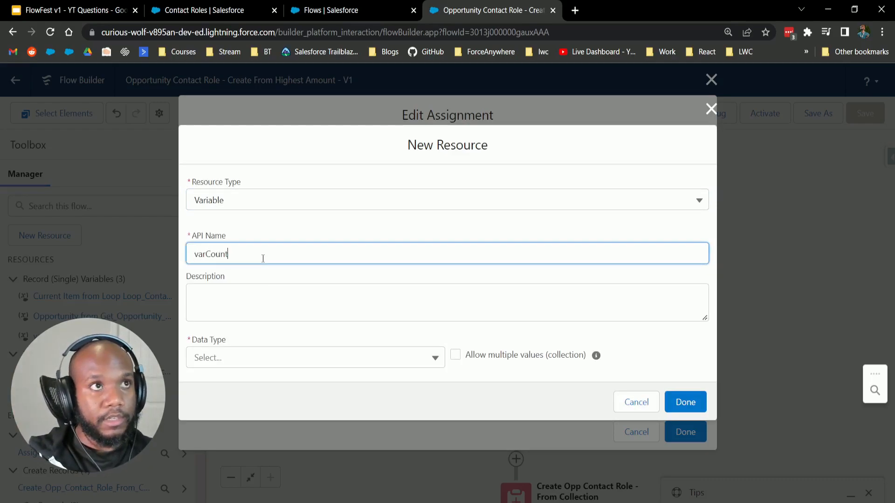
text(OfC)
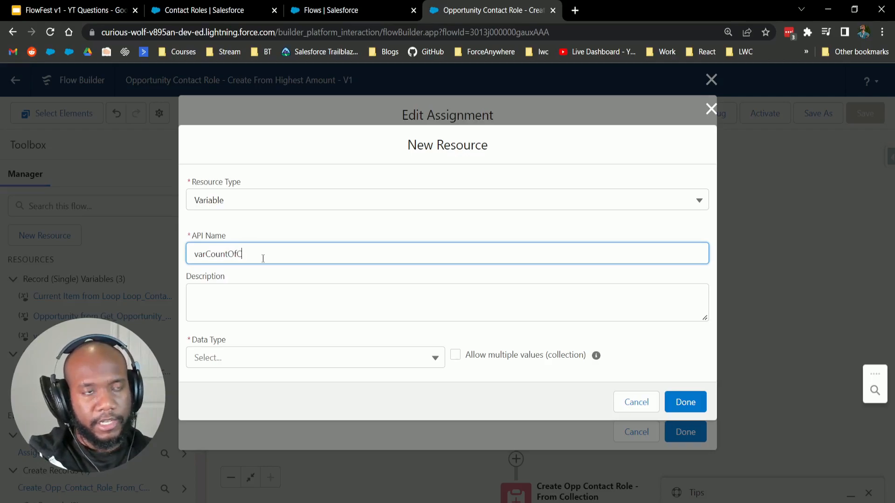
text(ontacts)
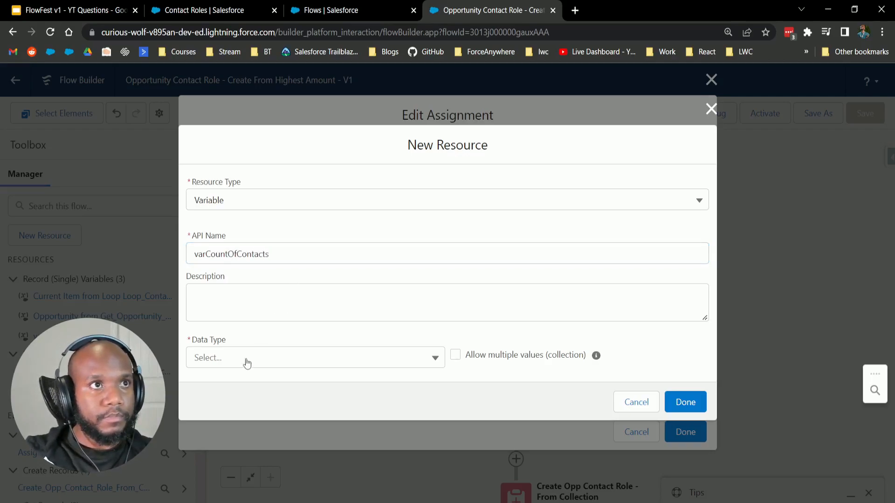
click(246, 360)
click(228, 219)
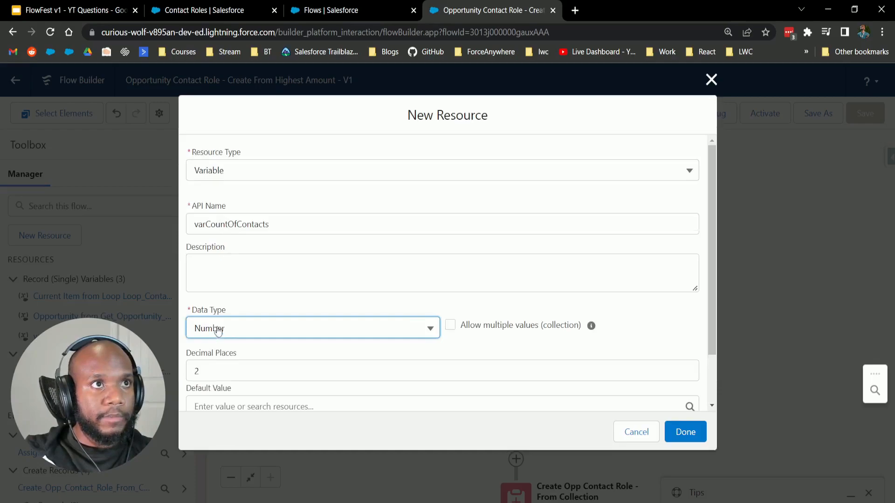
Give varCountOfContacts a default value of 0 and 0 decimal places, and finish creating the variable.
scroll(216, 331, down, 2)
click(219, 345)
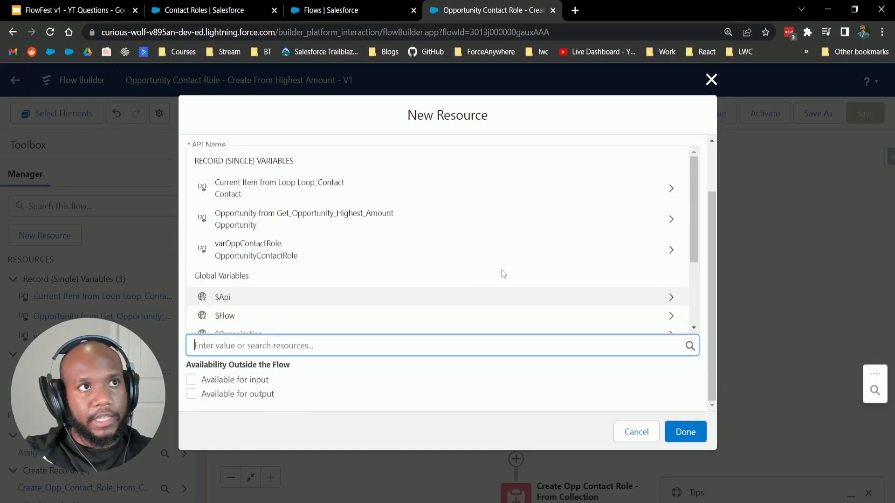
text(0)
click(232, 308)
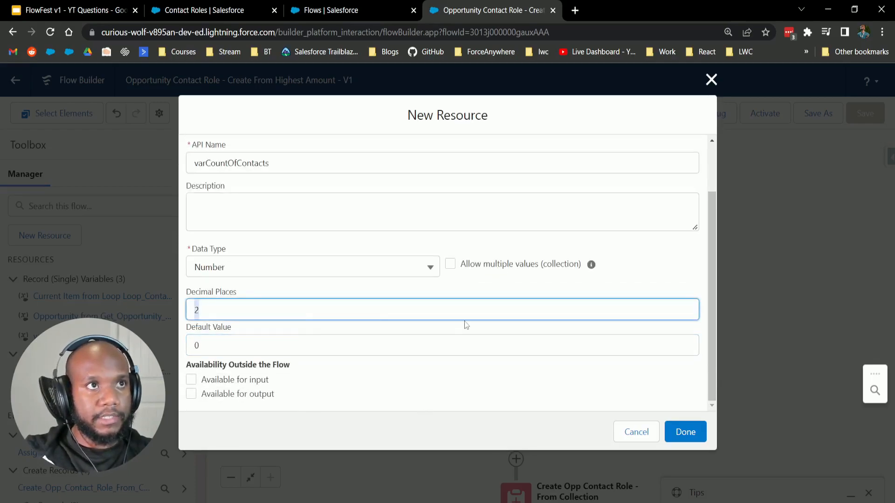
text(0)
click(480, 287)
scroll(256, 222, up, 2)
scroll(191, 252, down, 2)
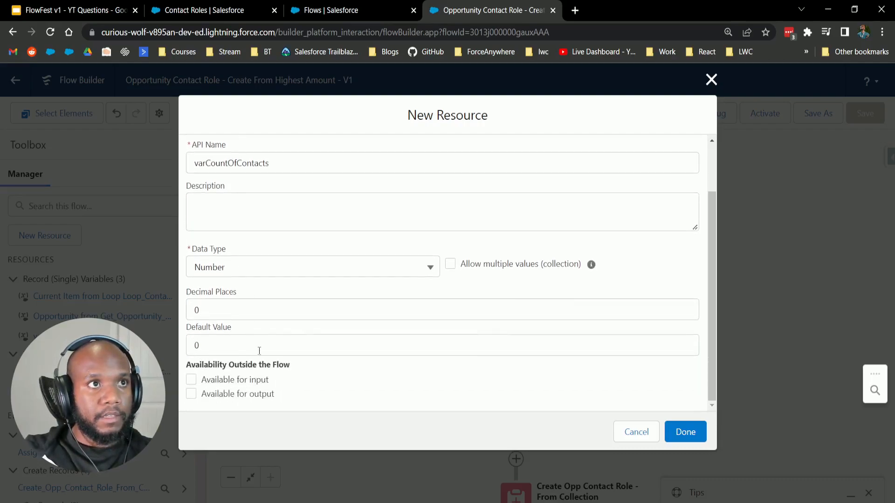
click(676, 432)
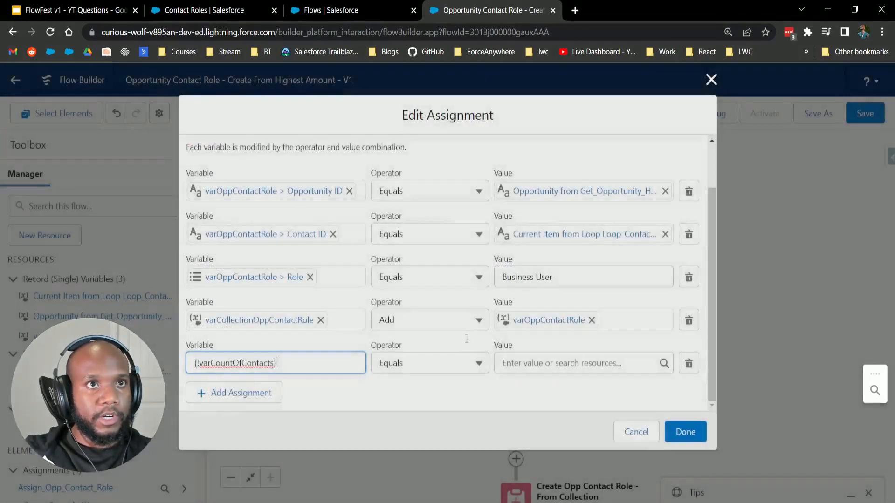
Assign varCountOfContacts with the Equals Count operator to Contacts from Get_Contact_Opp_AcctId and confirm the assignment.
scroll(401, 374, down, 1)
click(407, 363)
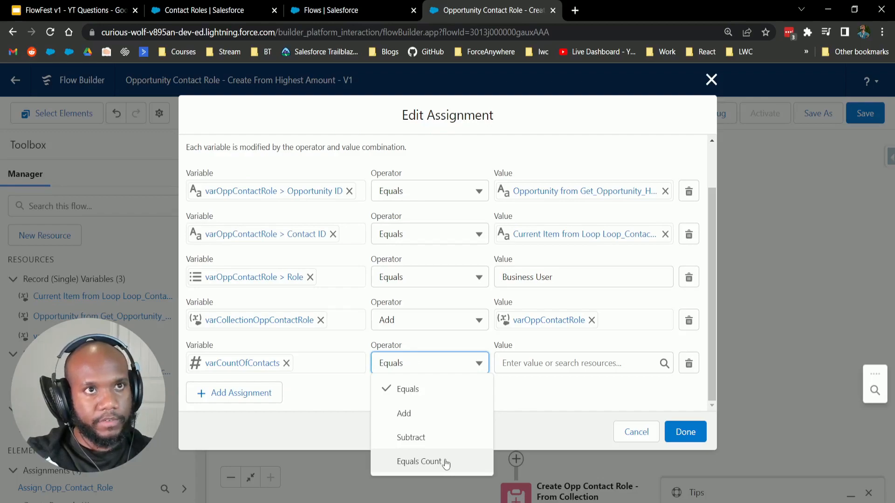
click(412, 462)
click(531, 360)
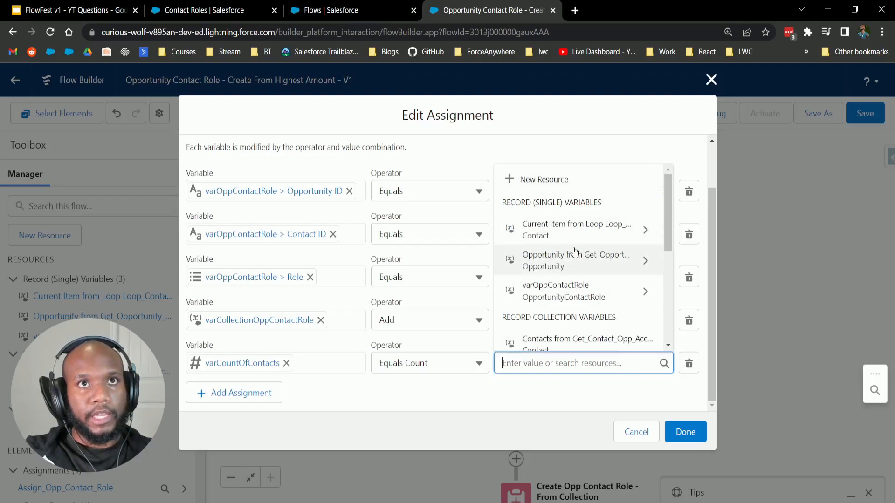
scroll(584, 270, down, 2)
scroll(609, 295, up, 2)
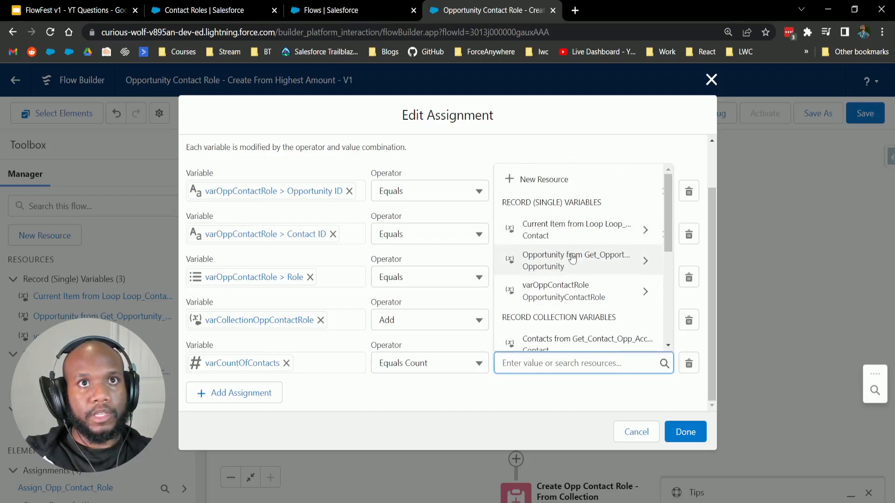
scroll(575, 256, down, 2)
scroll(587, 326, up, 2)
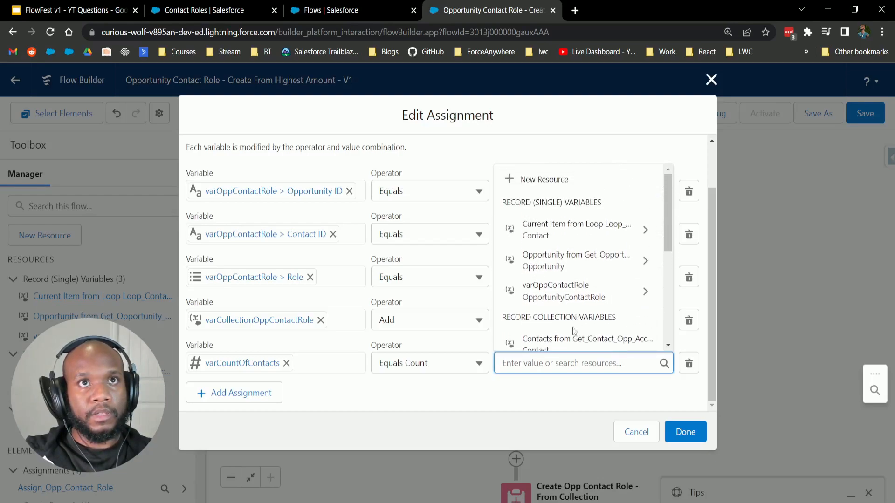
click(578, 337)
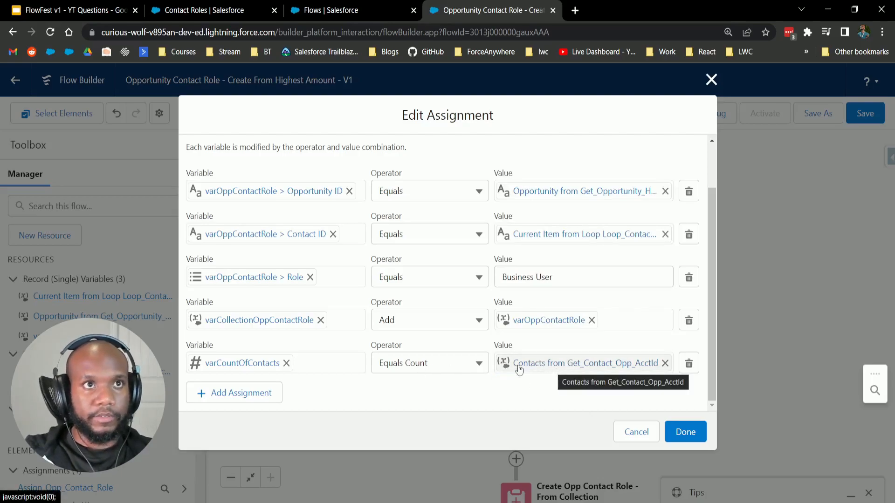
click(702, 435)
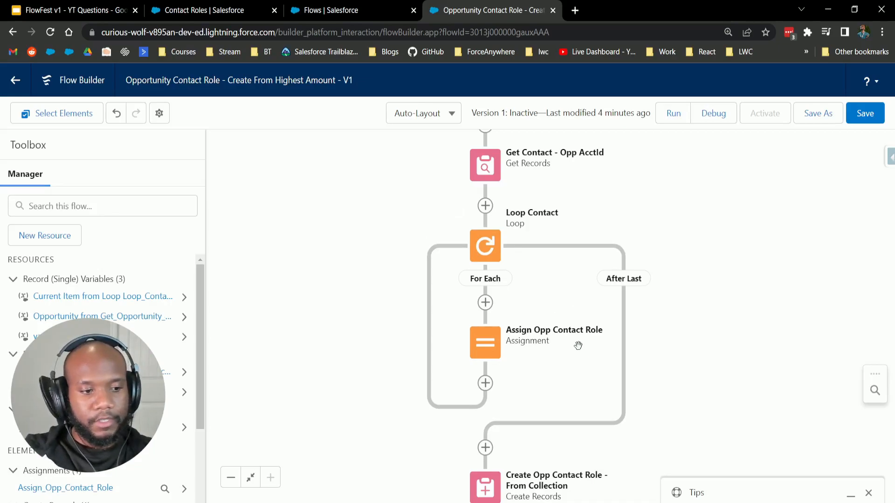
Reopen the Assign Opp Contact Role element and make its varCountOfContacts row Add 1.
double_click(484, 342)
scroll(478, 367, down, 2)
click(581, 363)
key(ctrl+a)
text(1)
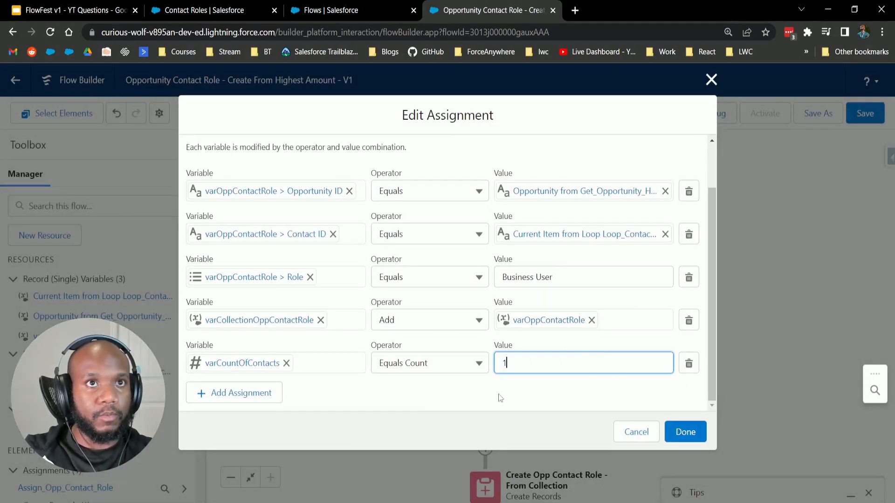
click(398, 367)
click(402, 390)
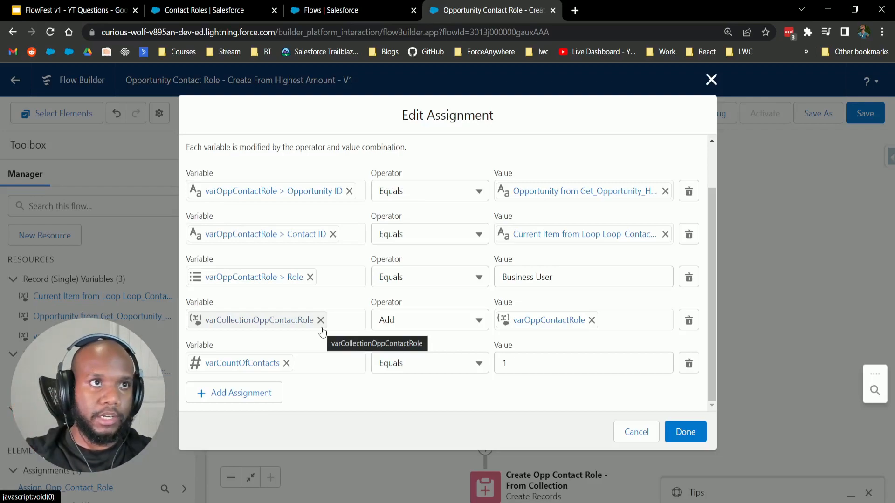
click(449, 364)
click(402, 411)
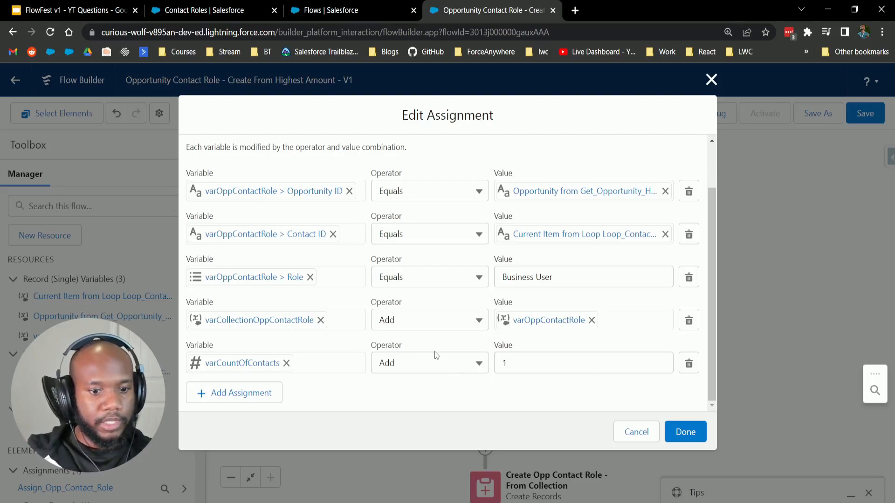
click(686, 432)
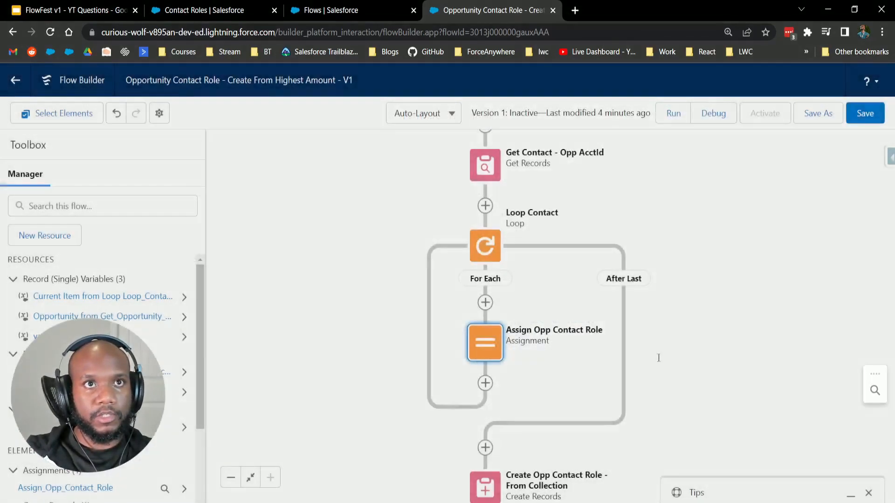
Review the flow's path from the Get Opportunity element through the contact loop and its assignment.
scroll(466, 279, up, 1)
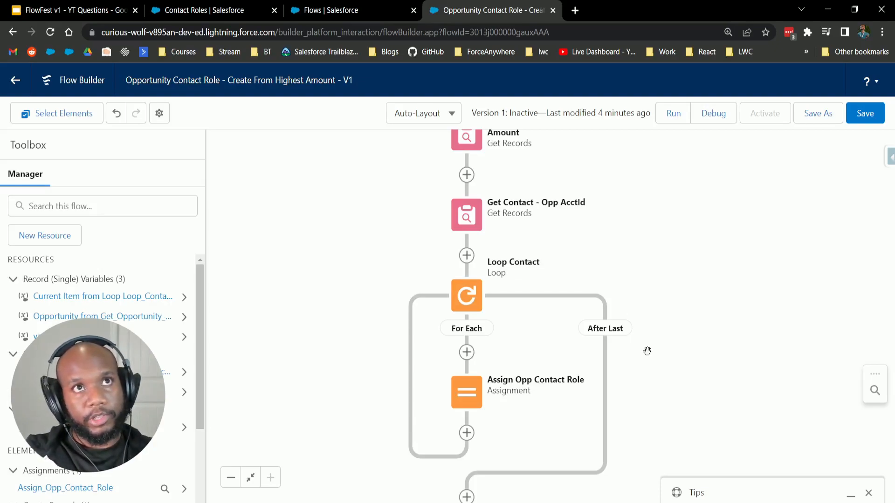
drag(633, 344, 626, 354)
drag(722, 349, 709, 386)
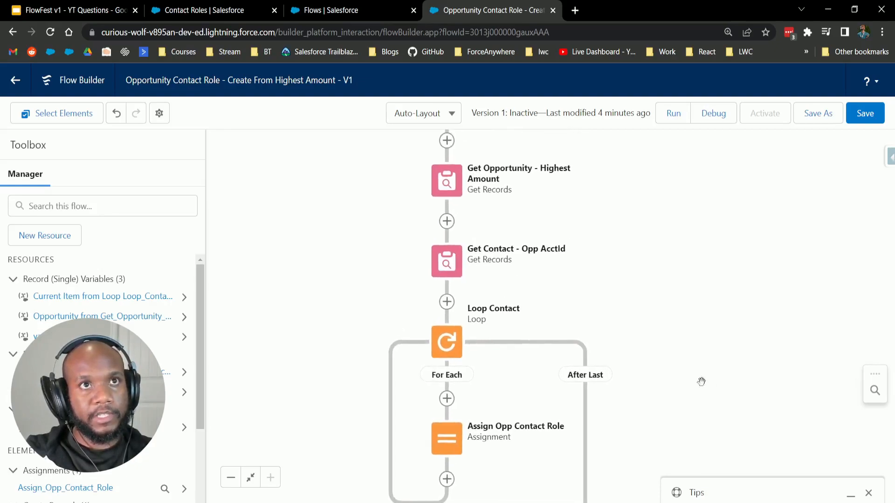
drag(699, 245, 683, 368)
drag(609, 329, 583, 197)
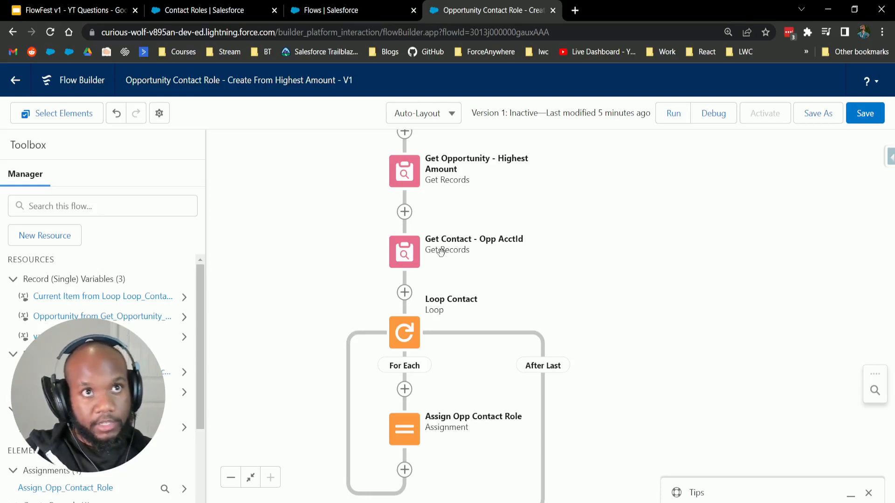
drag(599, 337, 609, 322)
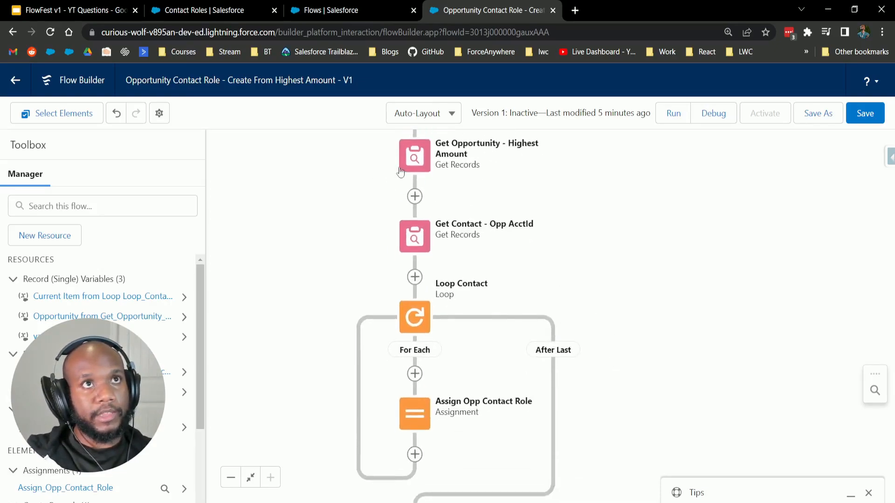
drag(633, 361, 637, 413)
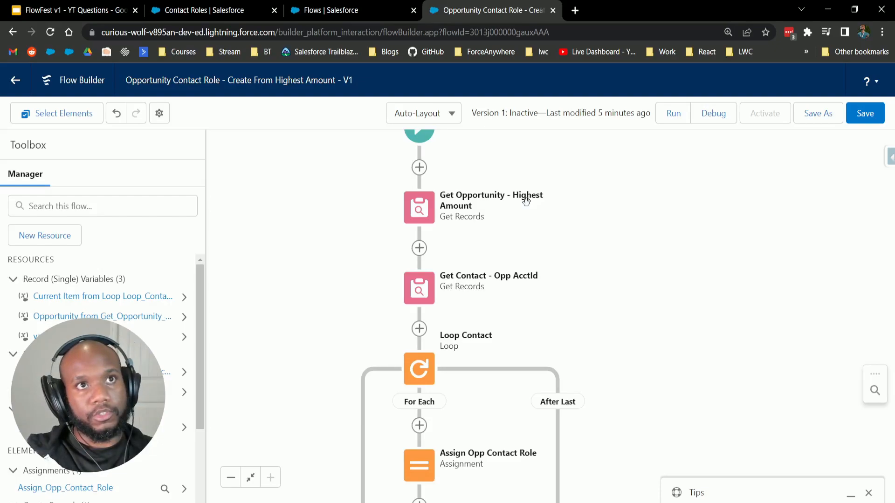
Add a condition to the Get Contact - Opp AcctId filter so that Title Contains SVP, and confirm it.
drag(536, 237, 561, 197)
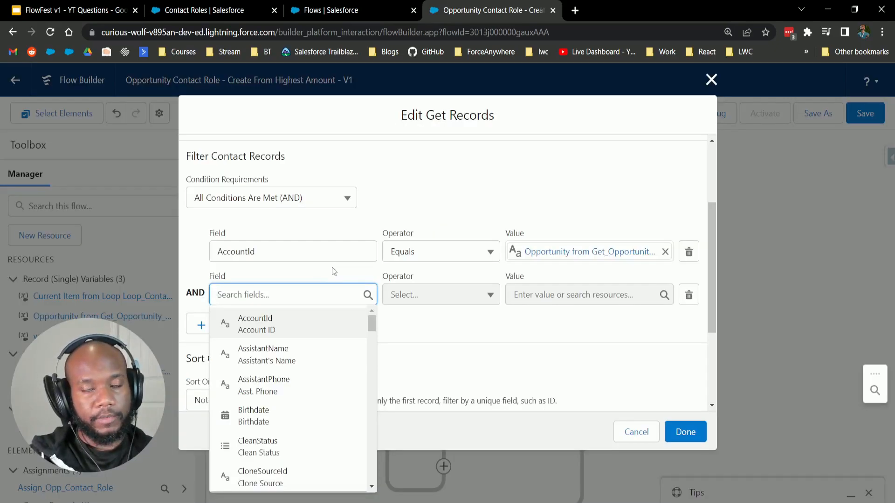
text(title)
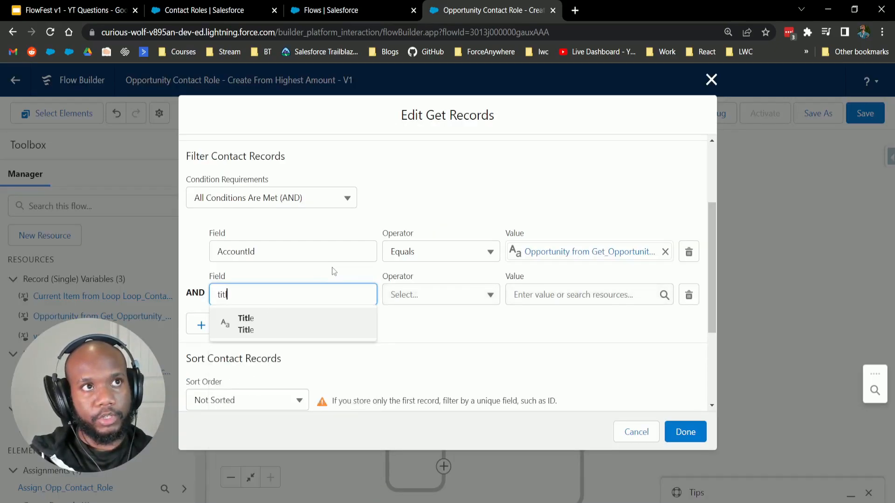
click(260, 330)
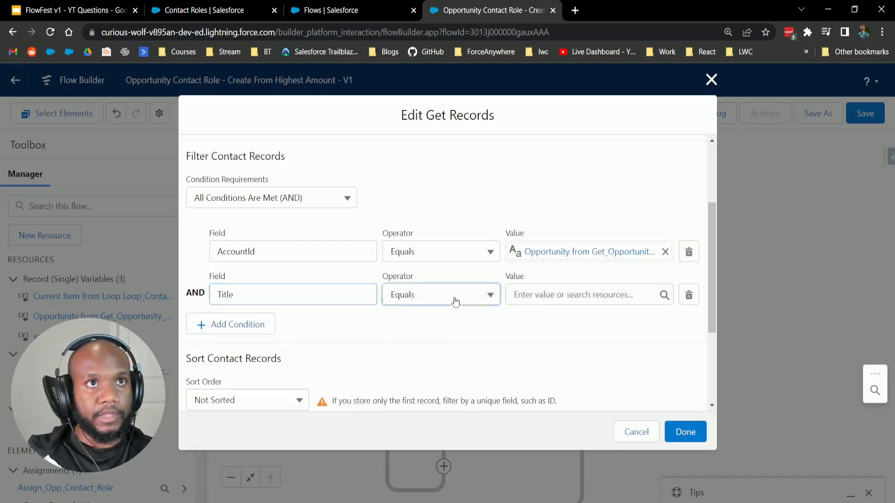
click(454, 299)
click(443, 417)
click(537, 296)
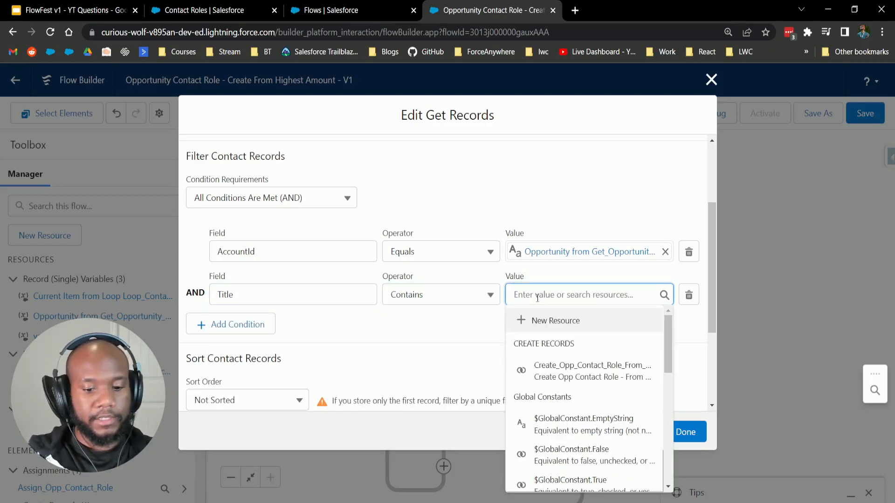
text(SVP)
click(571, 311)
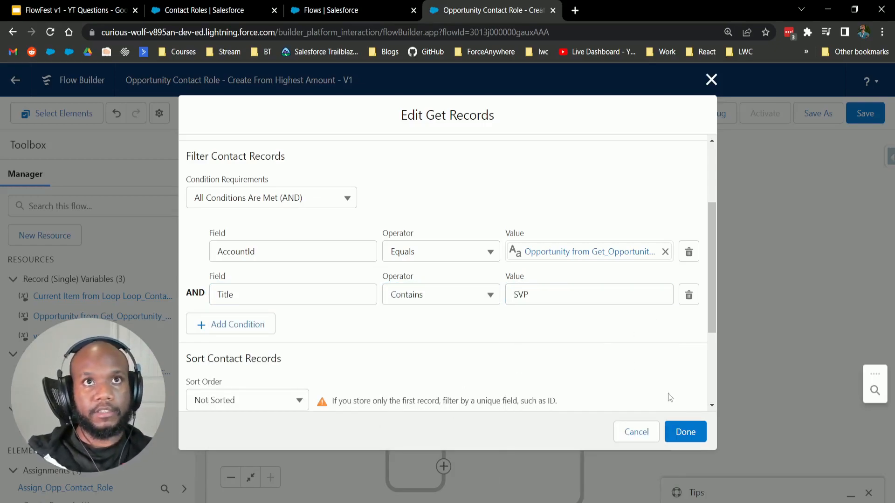
click(685, 432)
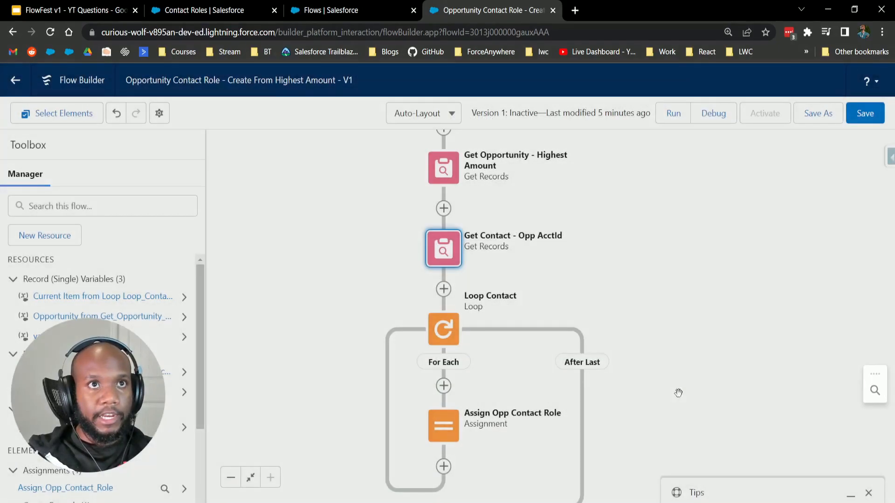
Set the varOppContactRole Role value to Decision Maker in the Assign Opp Contact Role element.
drag(704, 362, 712, 393)
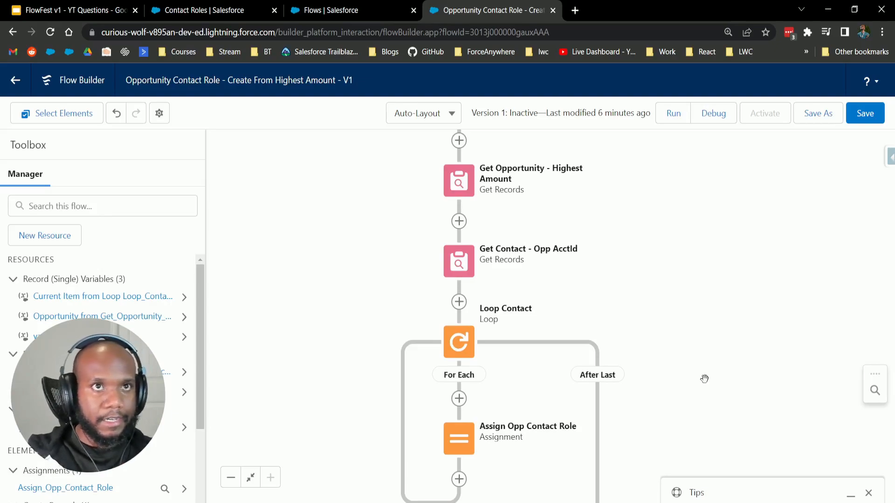
double_click(459, 438)
click(607, 329)
key(ctrl+a)
key(BackSpace)
text(de)
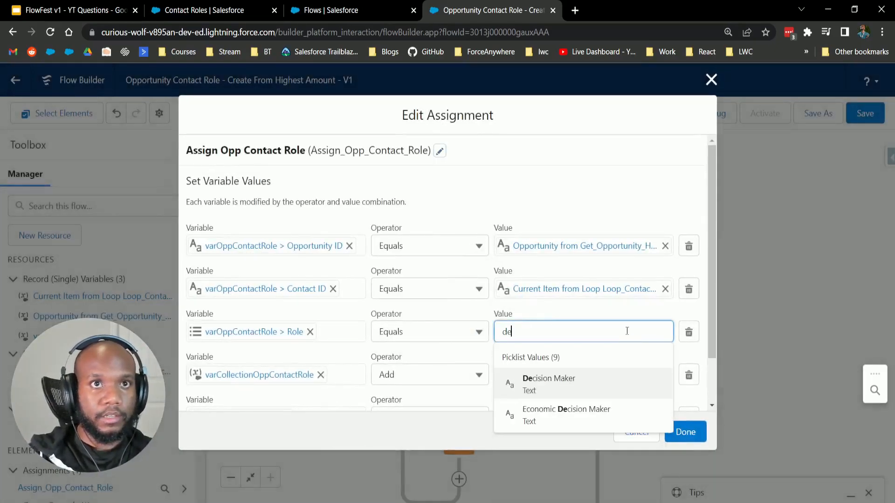
click(550, 387)
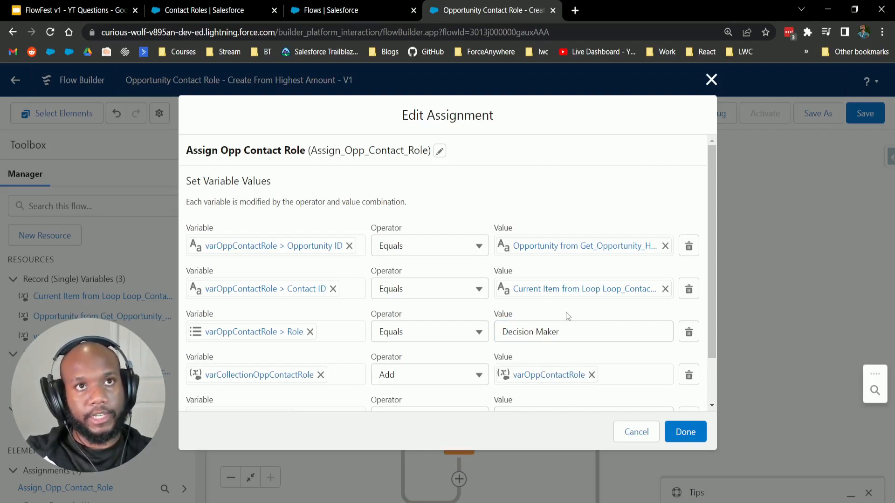
scroll(568, 316, down, 2)
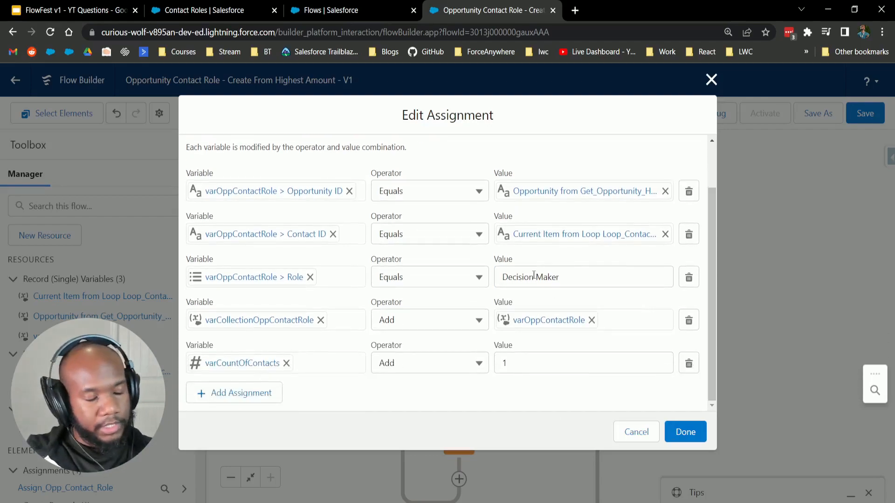